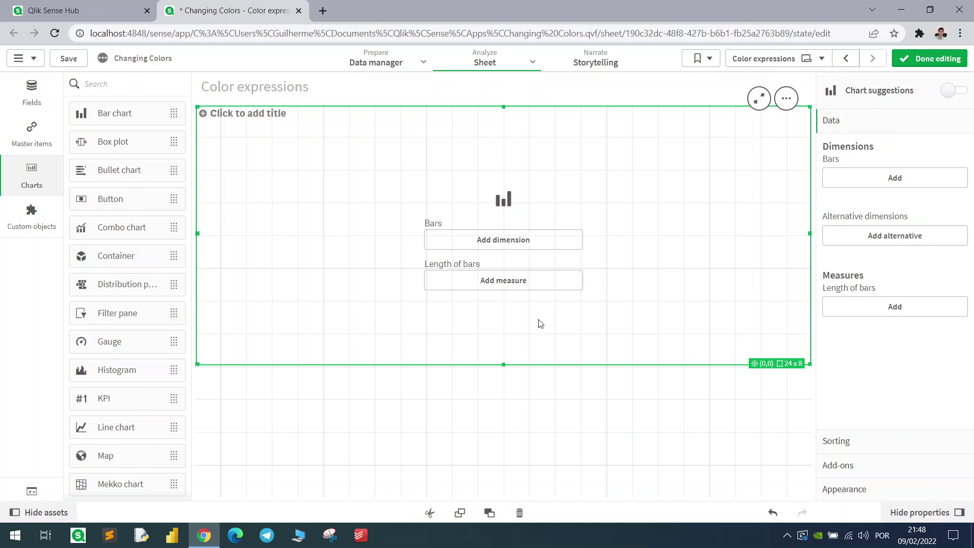
Add the Estado field as the bar chart's dimension.
click(557, 239)
text(Stat)
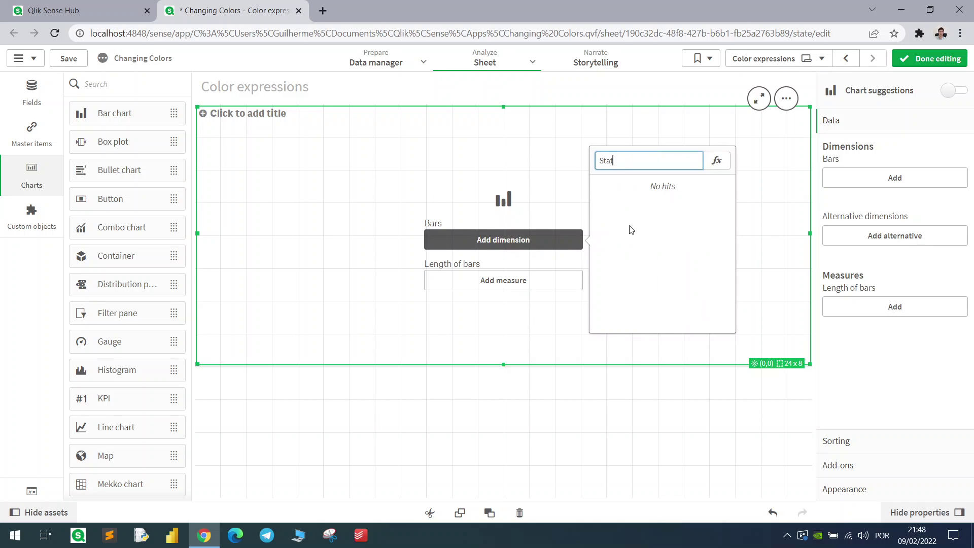
key(ctrl+a)
text(Est)
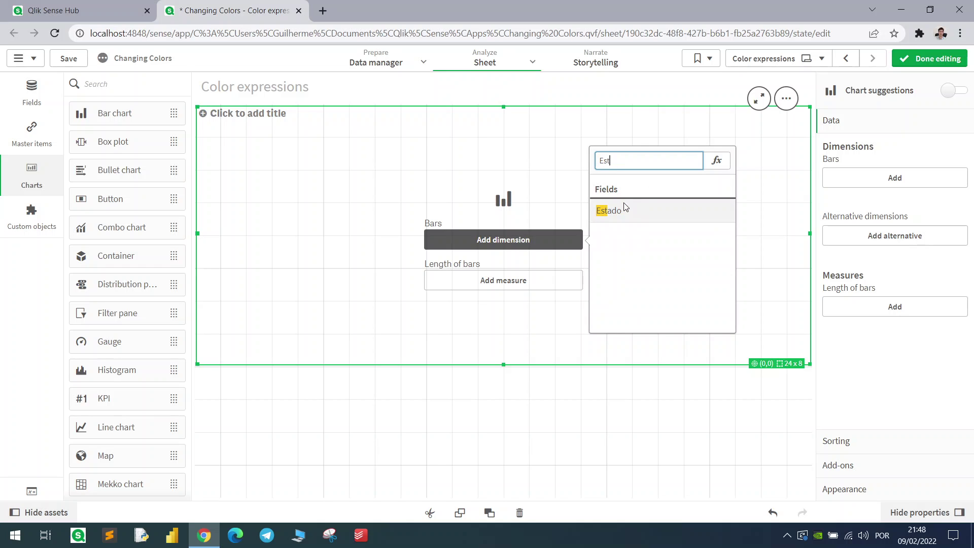
click(625, 208)
Add Sum(Population) as the measure for the length of the bars.
click(529, 284)
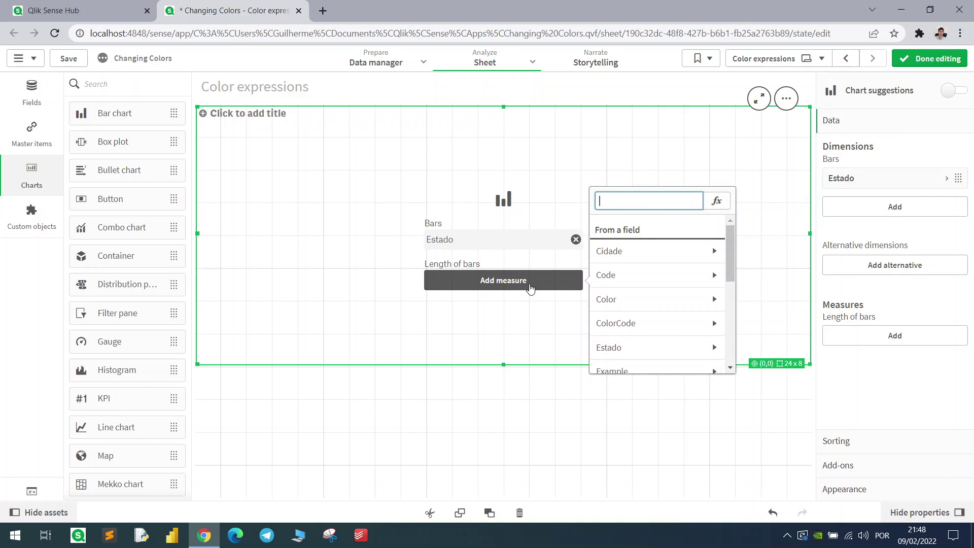
text(pop)
click(621, 247)
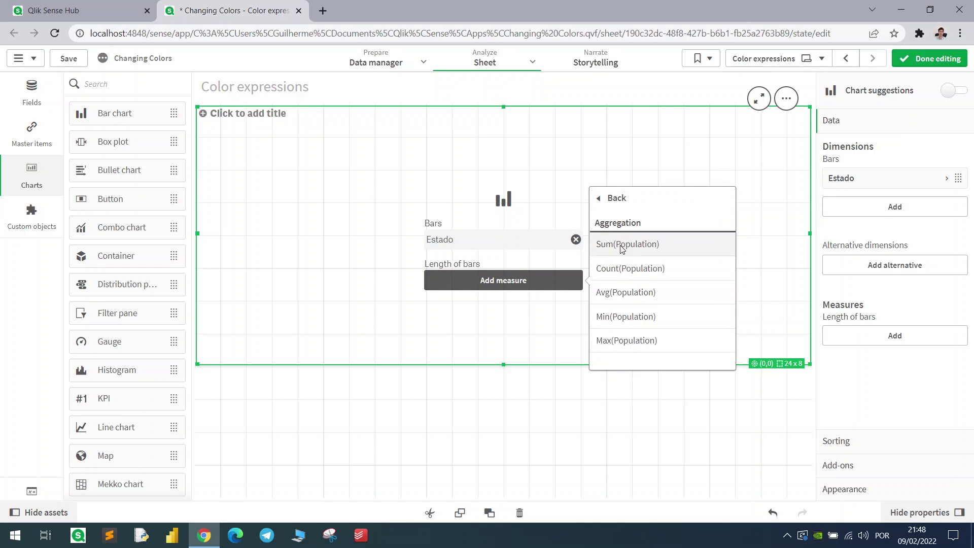
click(622, 248)
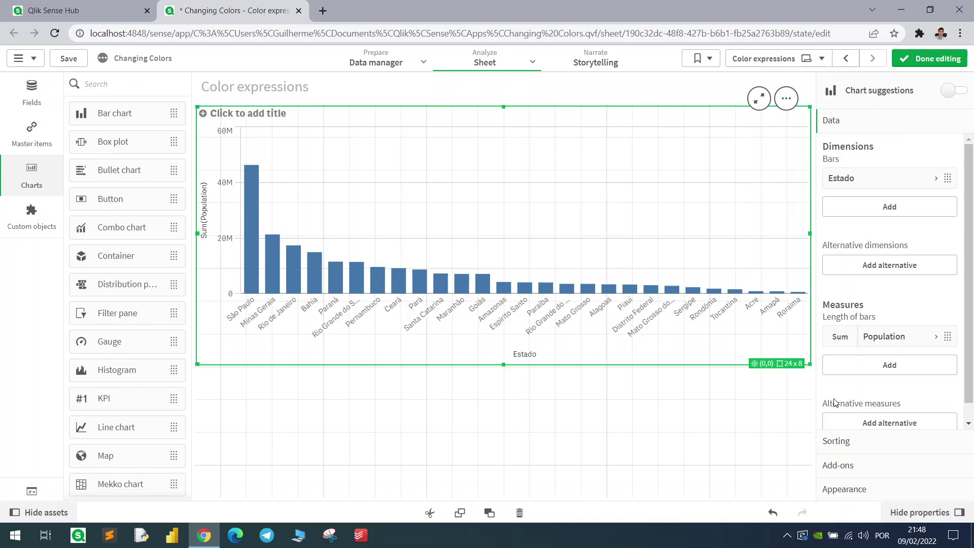
Switch the chart from automatic to custom colors and set the single bar color to orange (#f8981d).
click(844, 490)
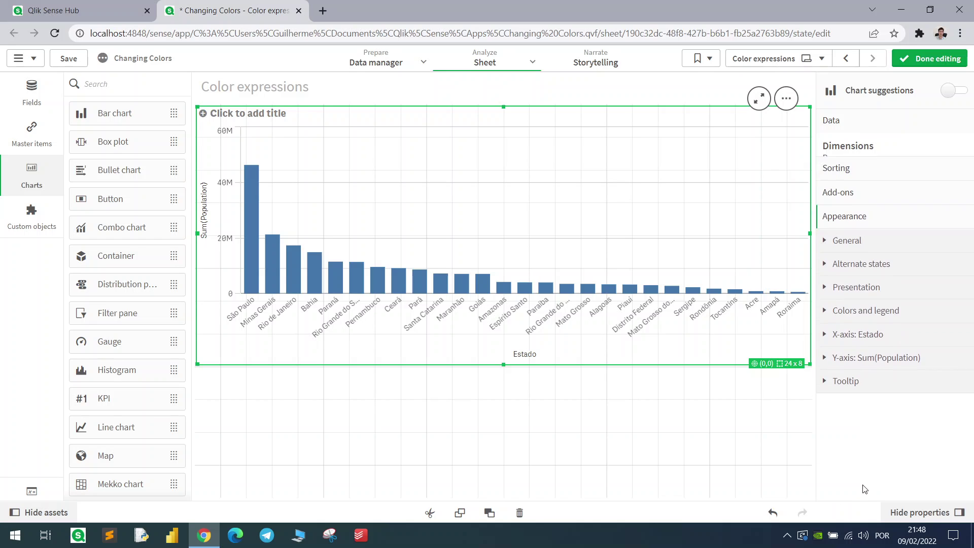
click(853, 290)
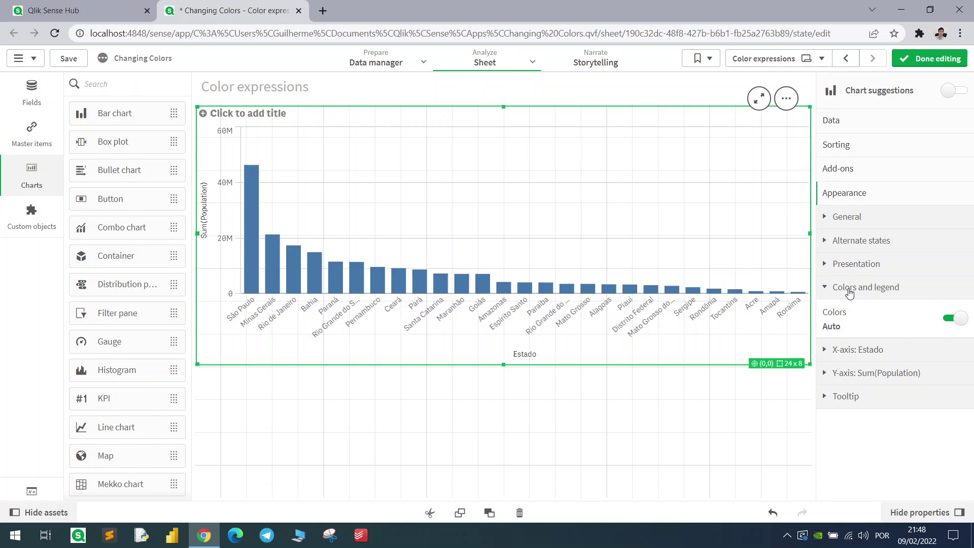
click(843, 321)
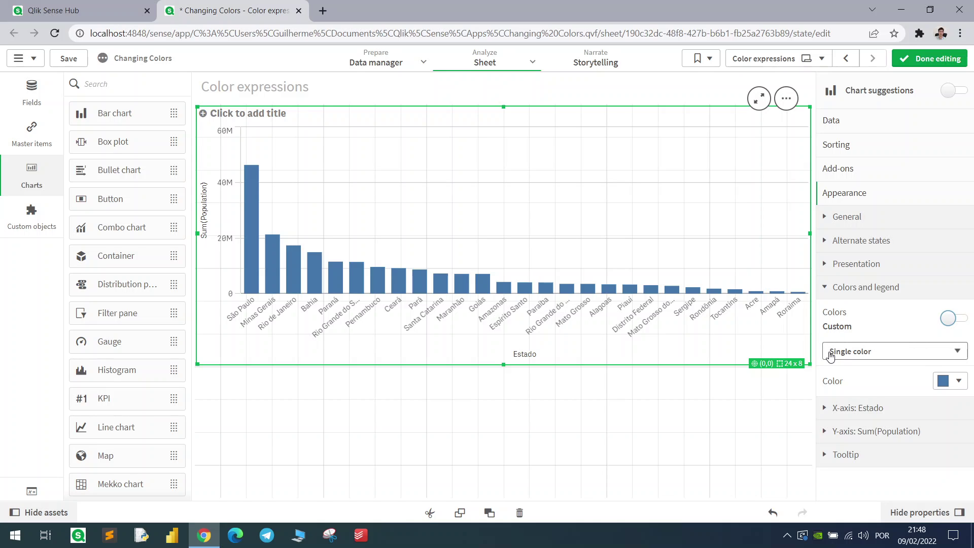
click(953, 382)
click(928, 269)
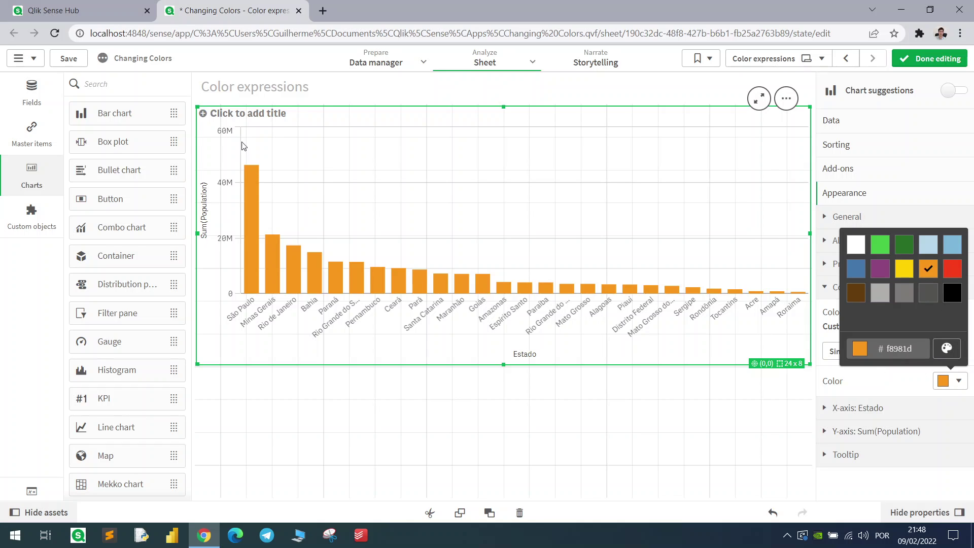
click(872, 391)
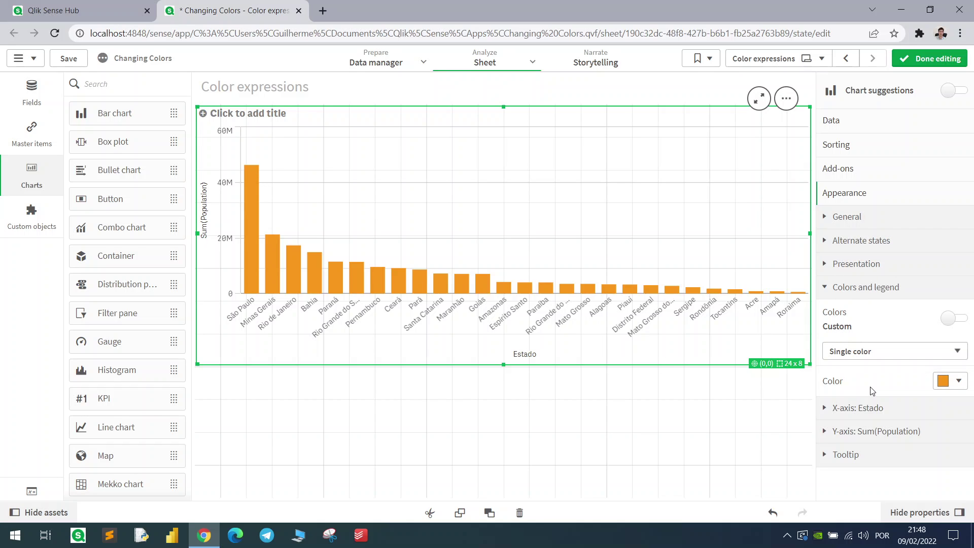
click(949, 381)
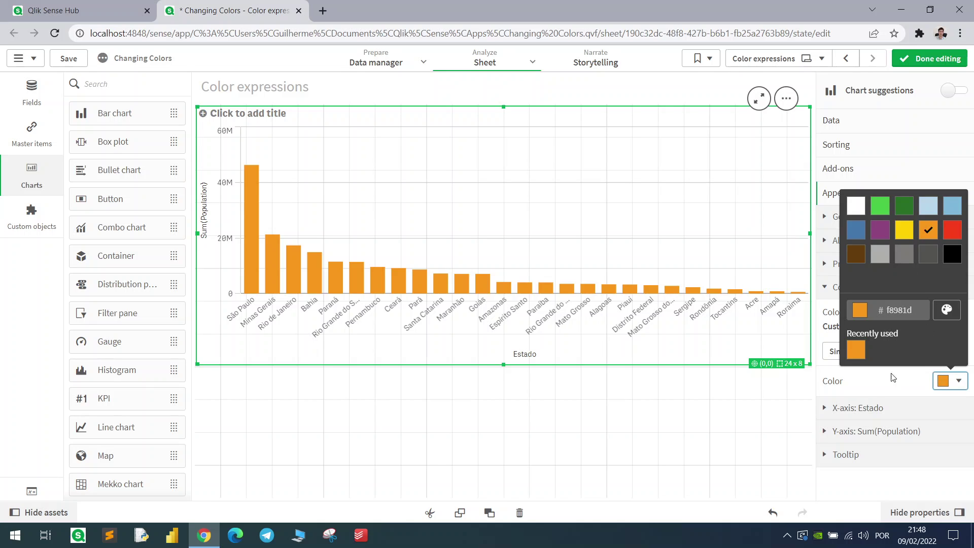
Change the app theme to Sense Breeze and open the chart's single-color palette.
click(160, 62)
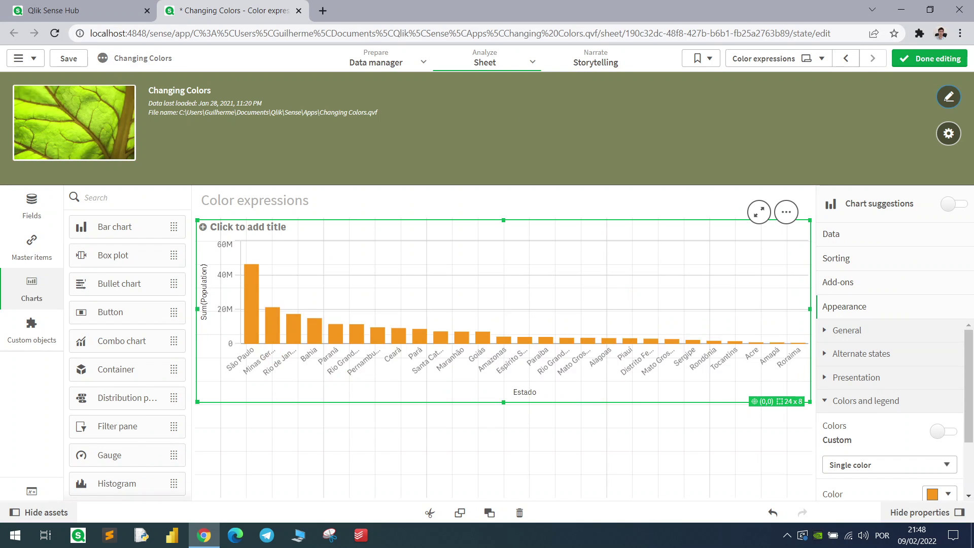
click(945, 135)
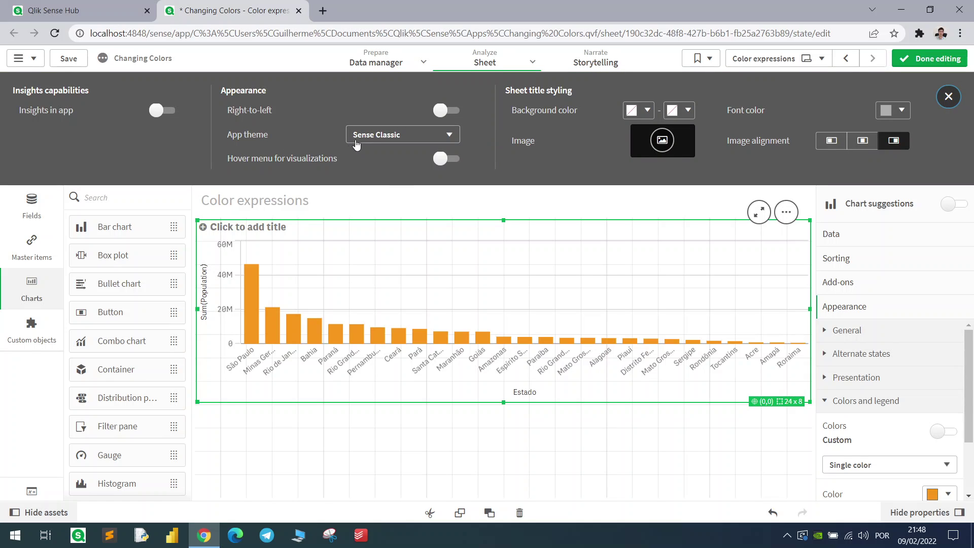
click(376, 136)
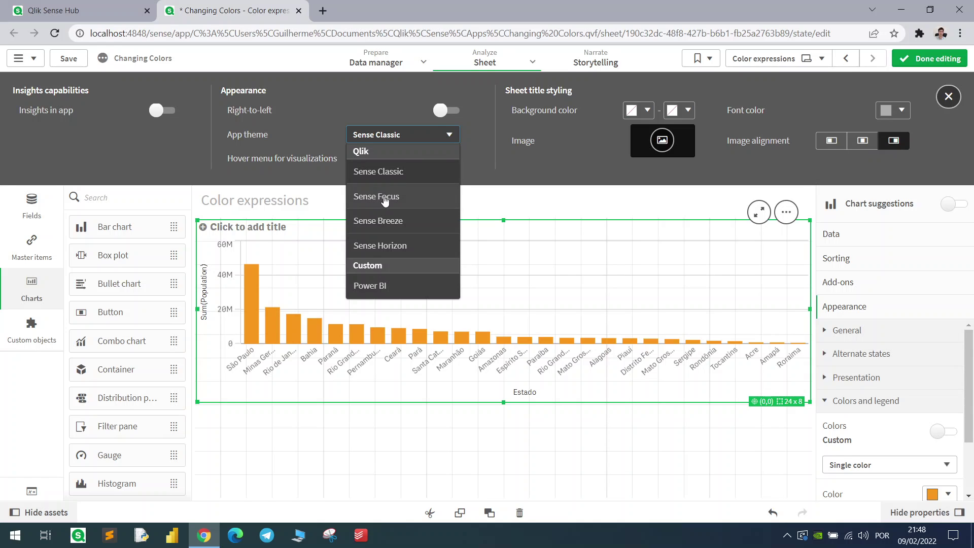
click(390, 224)
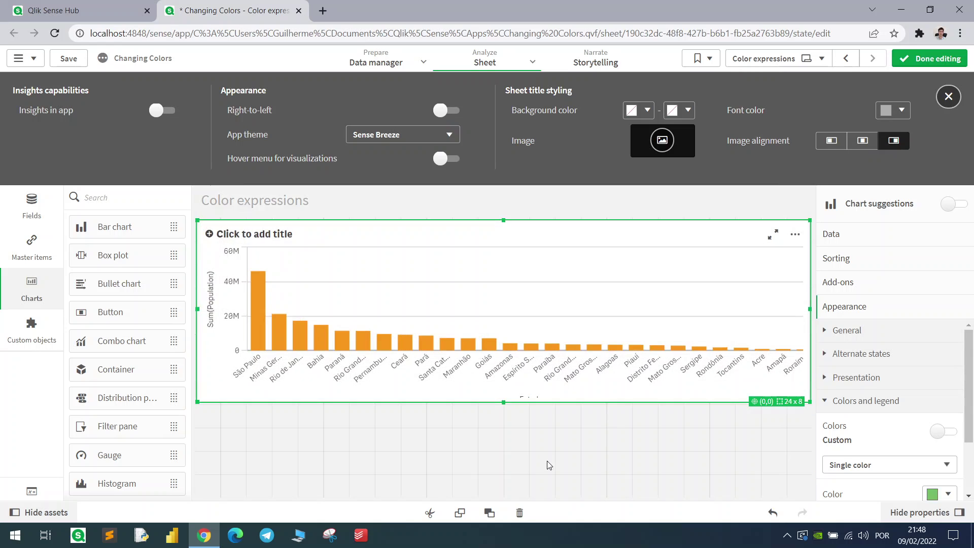
click(777, 401)
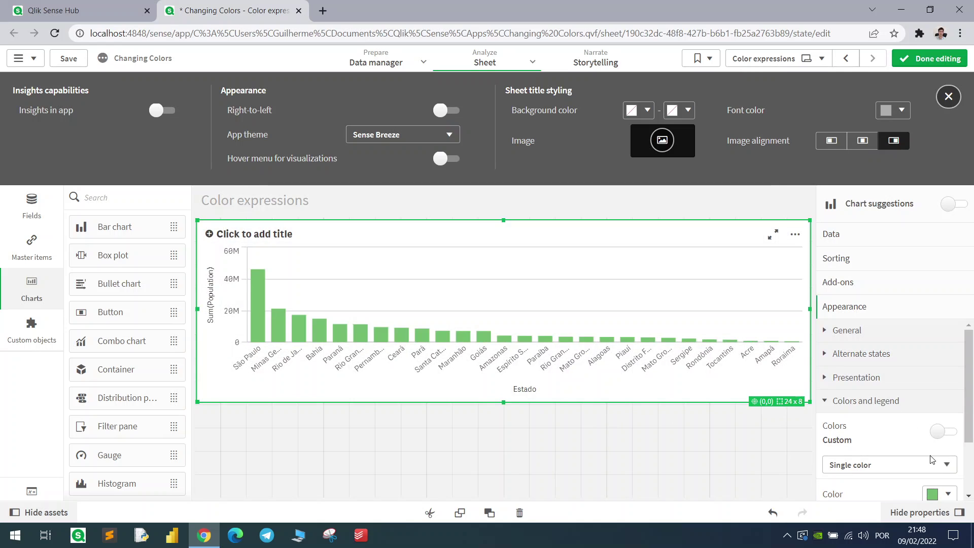
scroll(927, 475, down, 1)
click(937, 432)
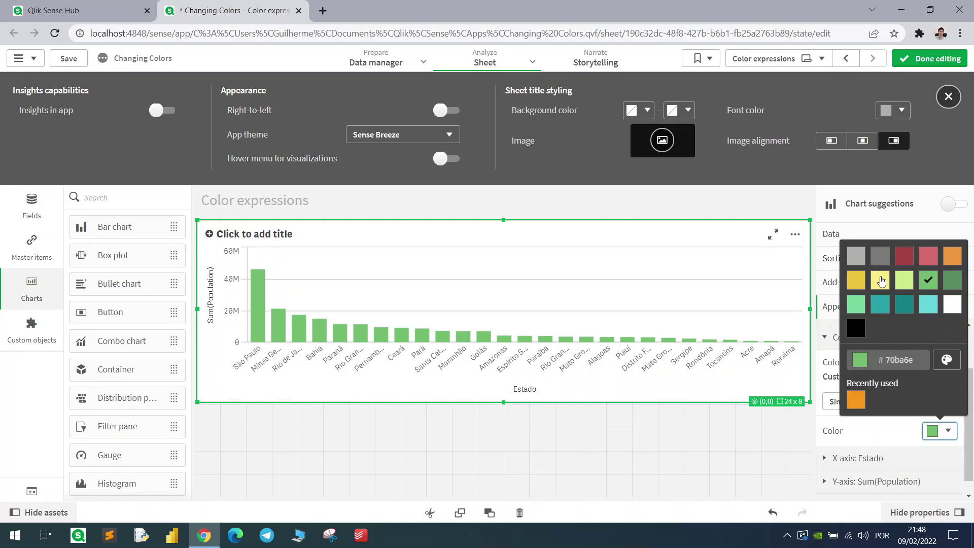
Restore the Sense Classic app theme and reselect the bar chart to check its color settings.
click(744, 425)
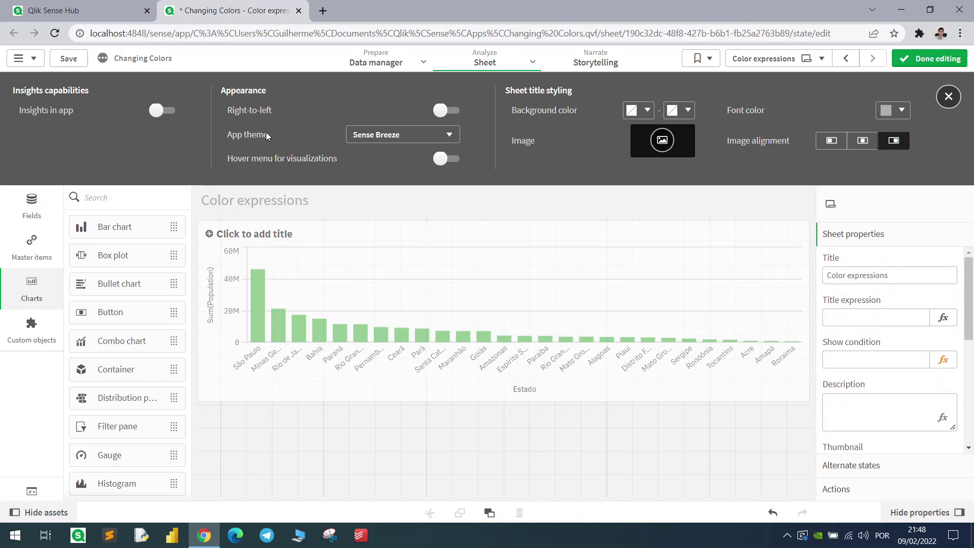
click(406, 135)
click(404, 172)
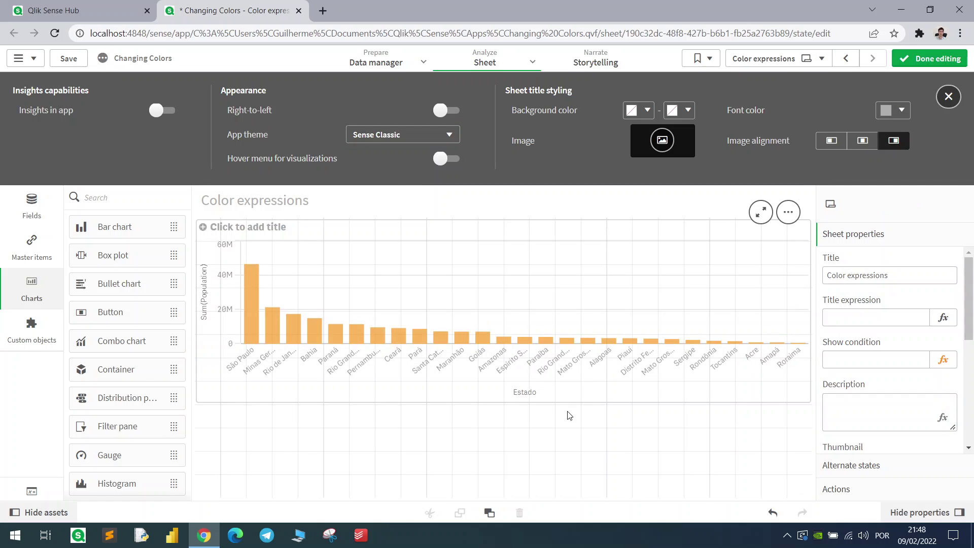
click(637, 319)
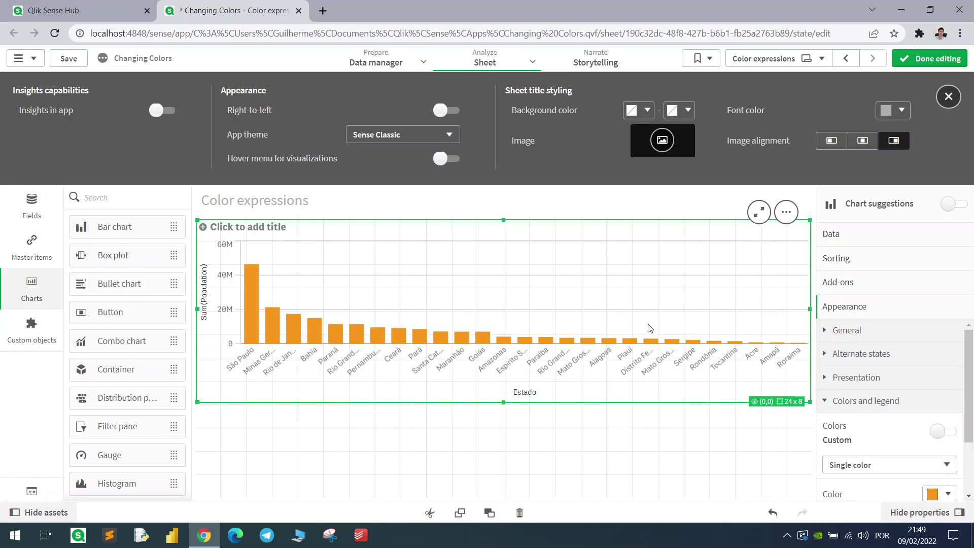
scroll(870, 367, down, 2)
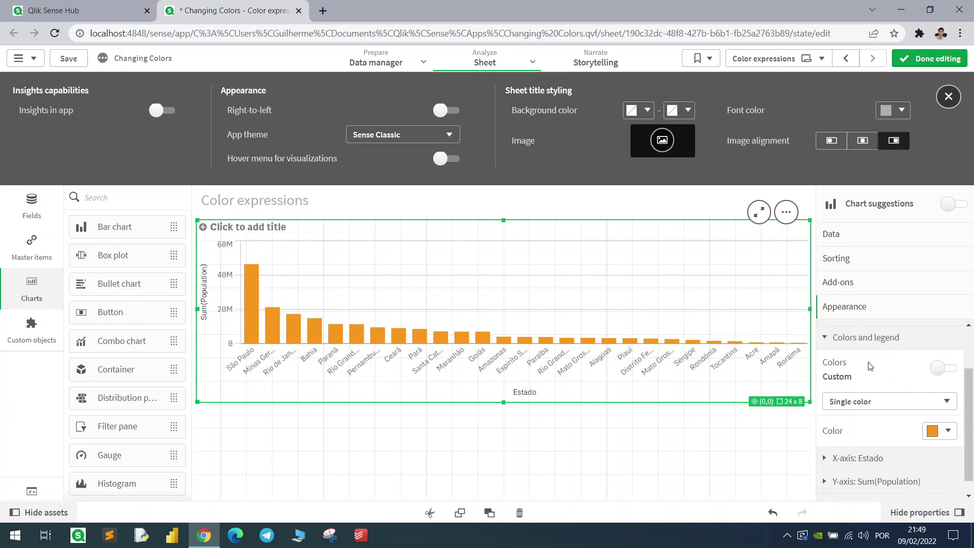
scroll(842, 385, up, 2)
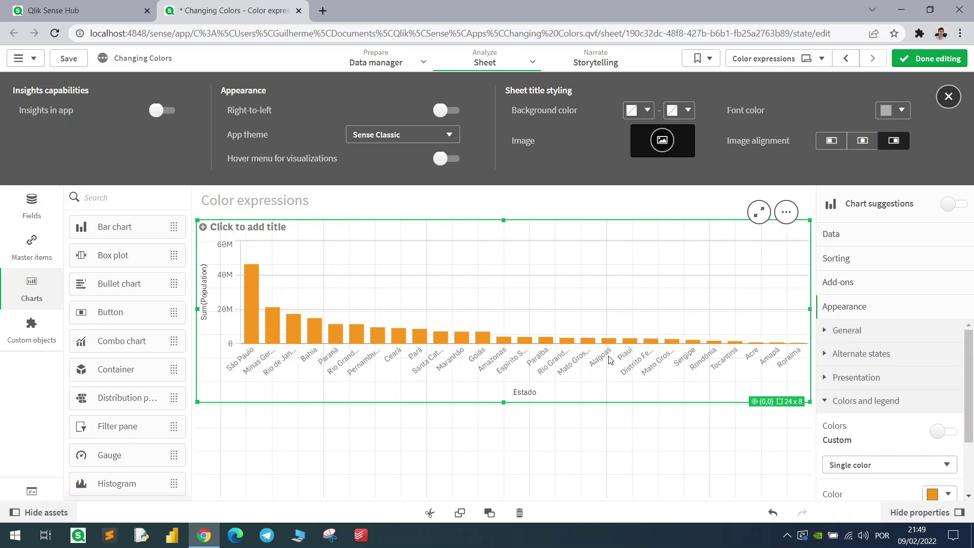
Close the app options and set the outline width of the chart's bars to Small.
click(855, 377)
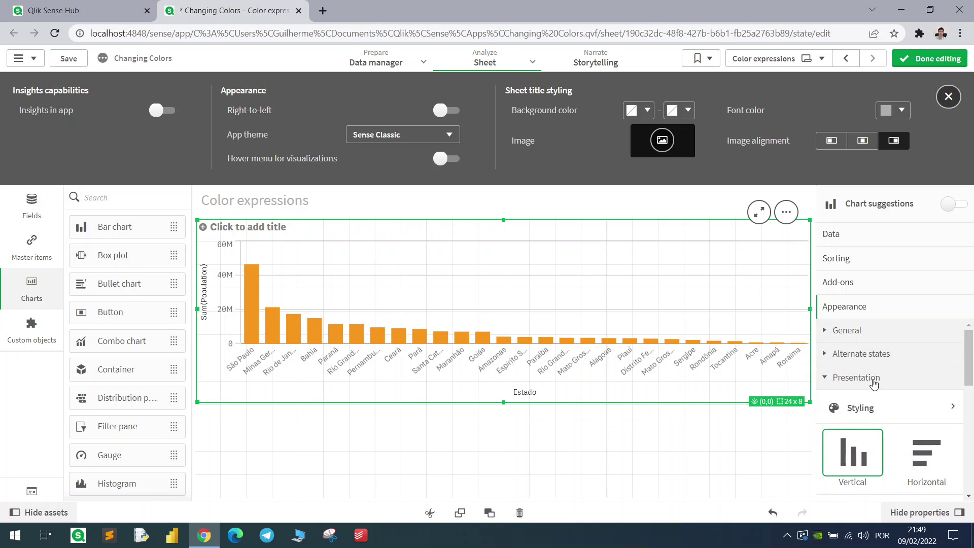
scroll(881, 421, down, 1)
scroll(880, 365, up, 1)
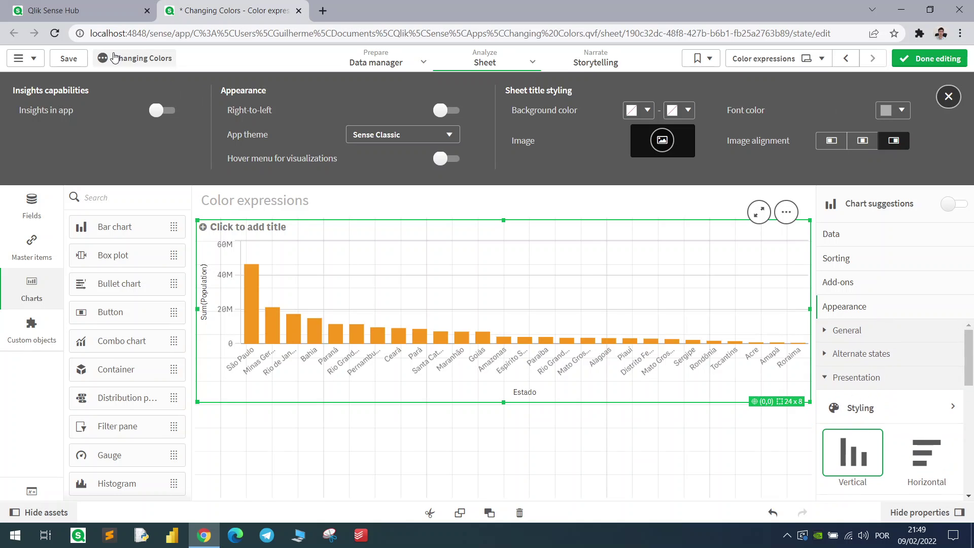
click(136, 58)
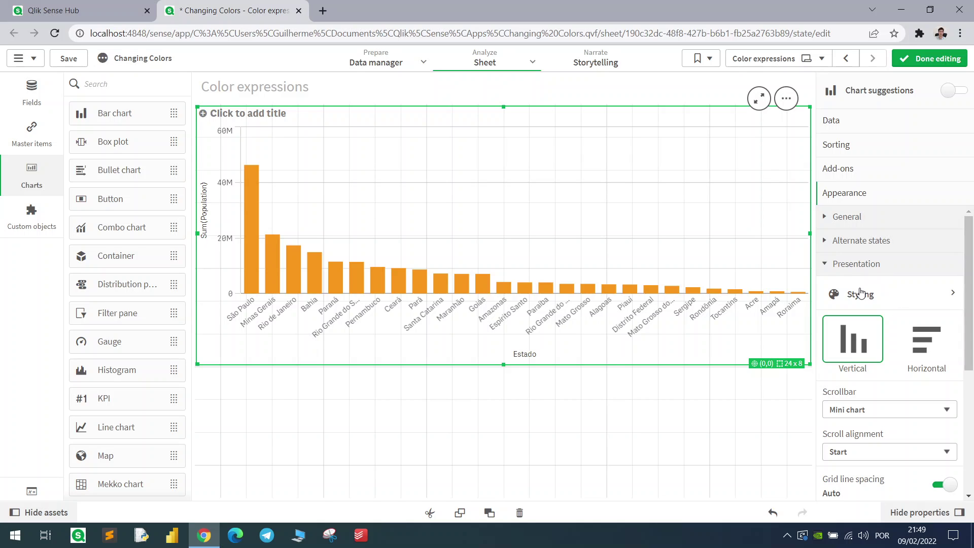
click(860, 294)
click(865, 126)
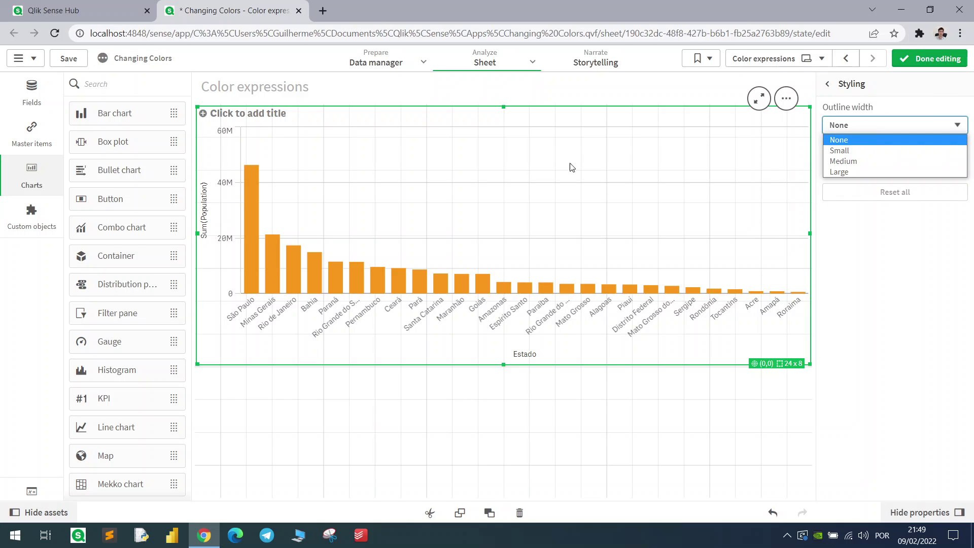
click(872, 150)
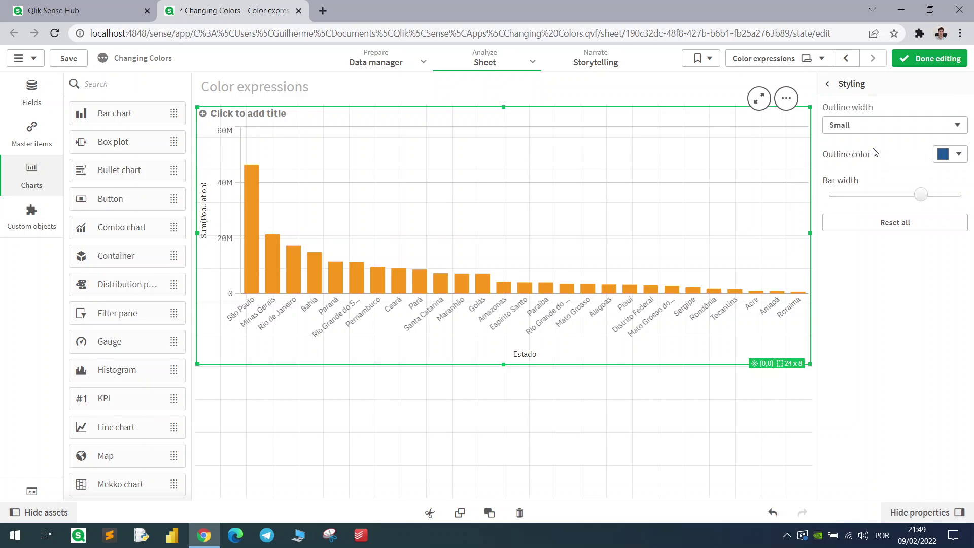
Set the bar outline color to gray (#8c918b), try a darker shade and undo that darkening.
click(944, 154)
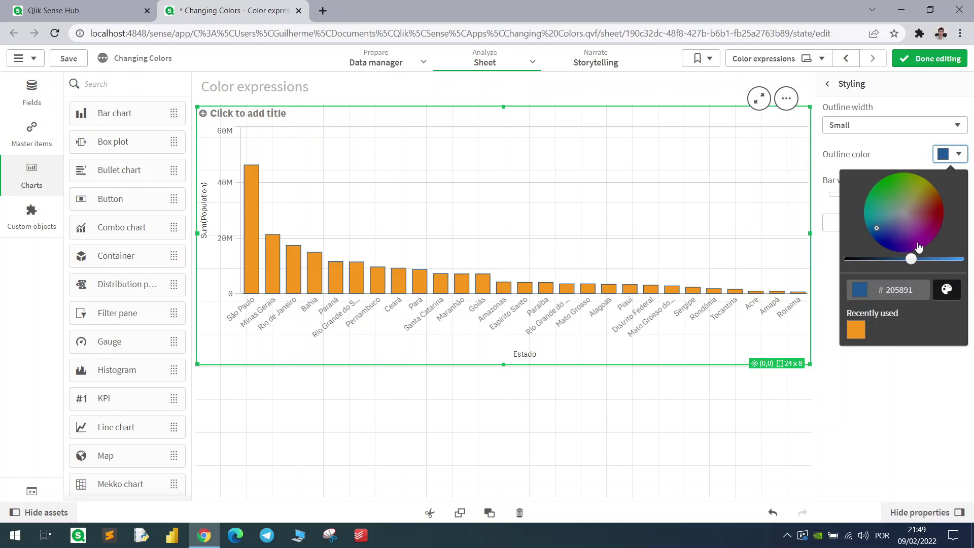
click(903, 211)
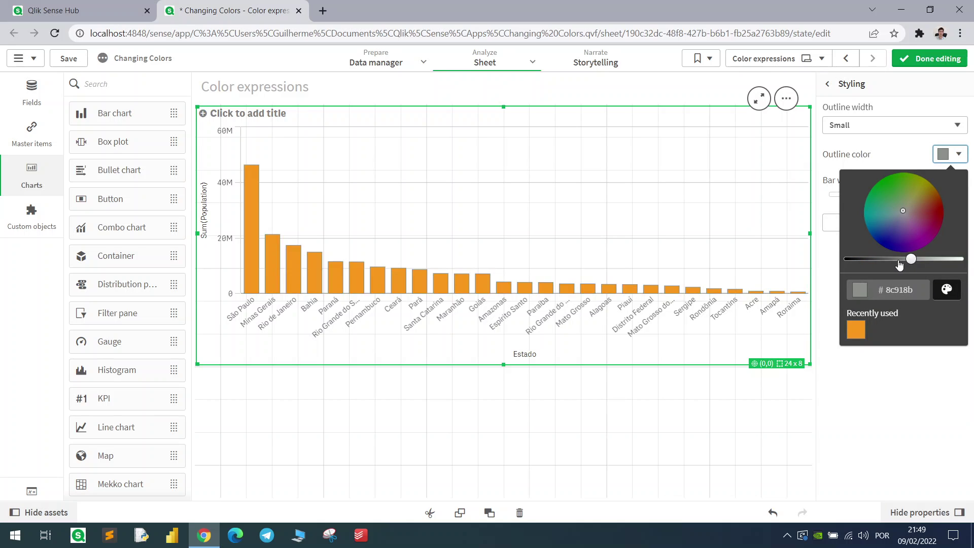
drag(911, 260, 896, 259)
click(654, 219)
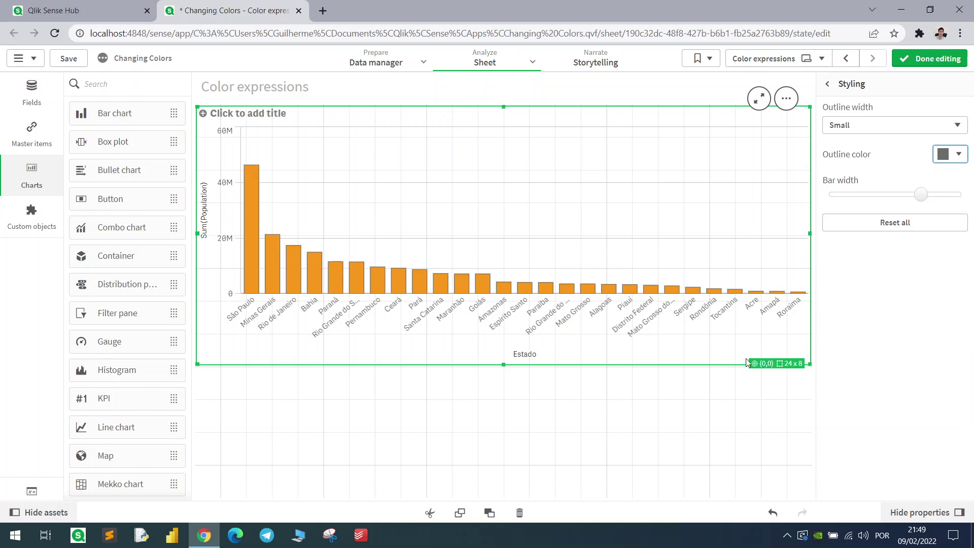
click(772, 512)
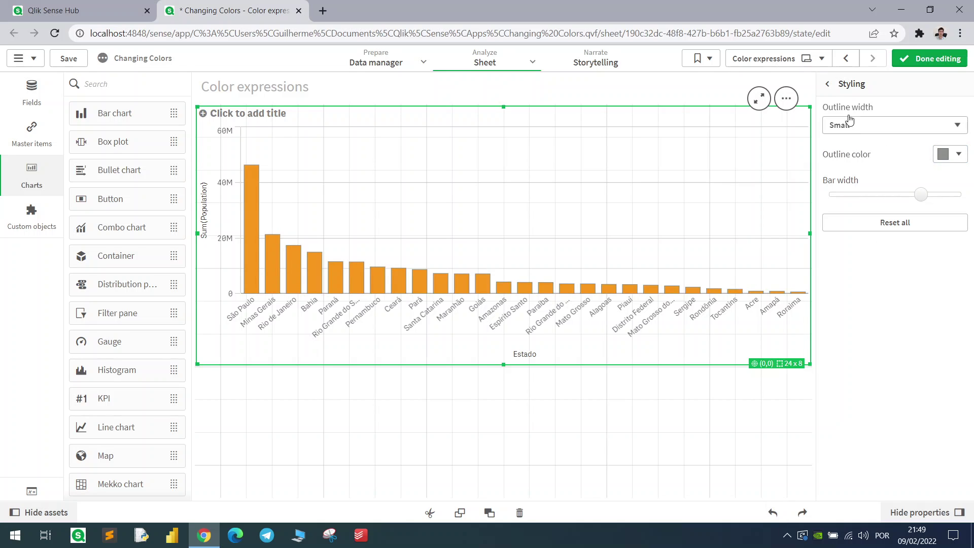
click(829, 83)
Color the bars by dimension, using Estado, instead of a single color.
click(863, 264)
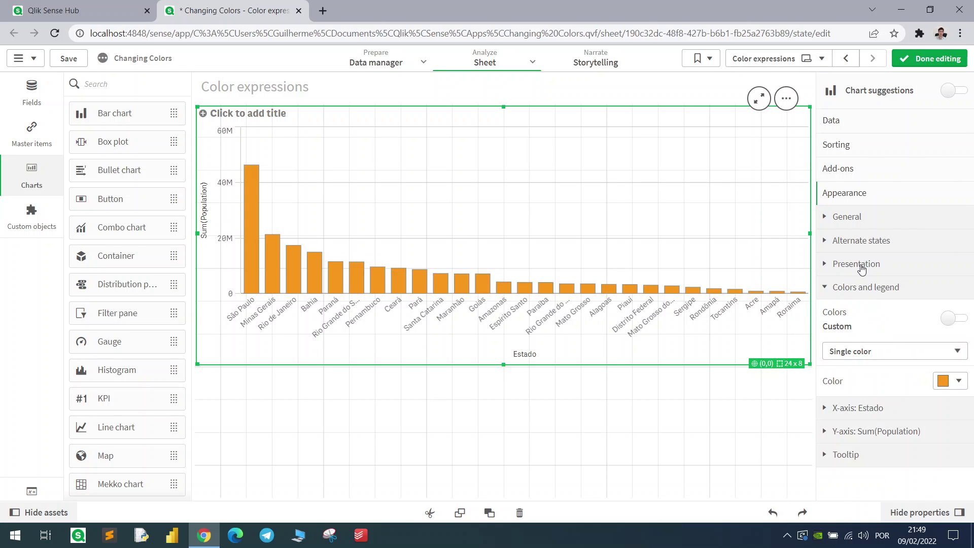
click(896, 352)
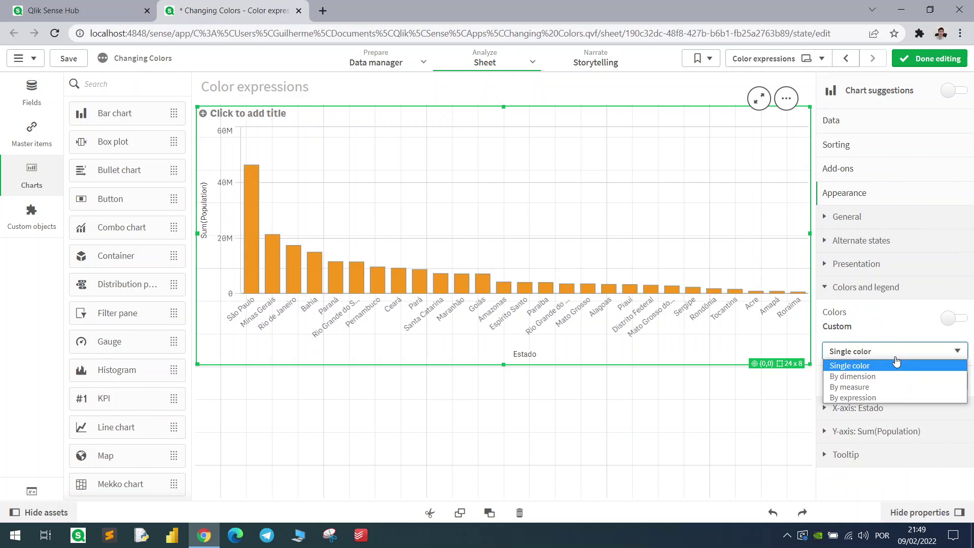
click(854, 377)
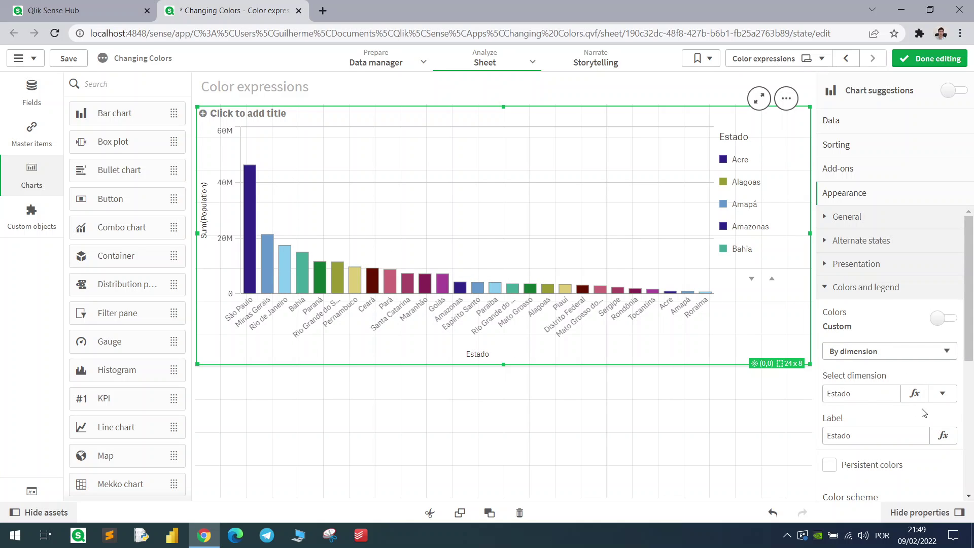
scroll(870, 396, down, 2)
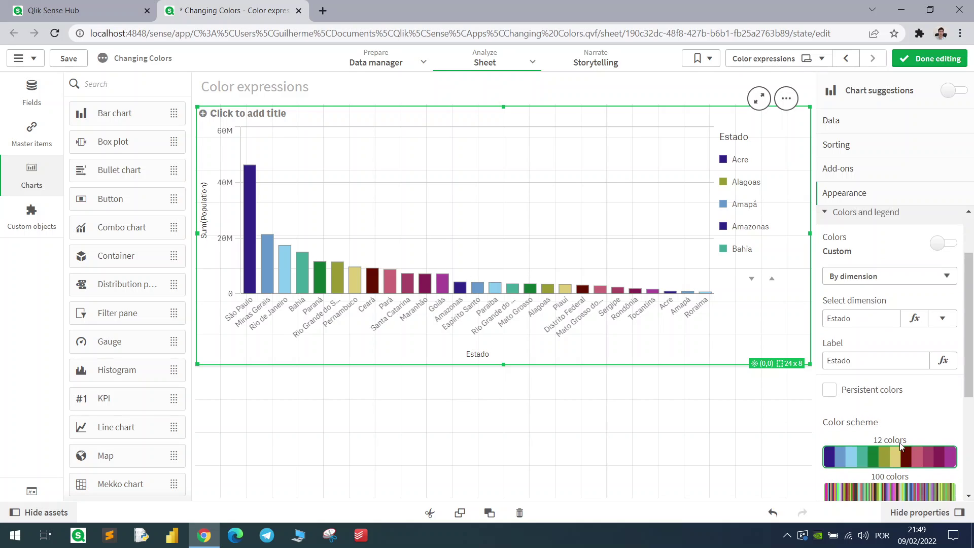
Apply the 100 colors scheme to the bars and filter the chart to Ceará and Pará outside edit mode.
scroll(863, 380, down, 2)
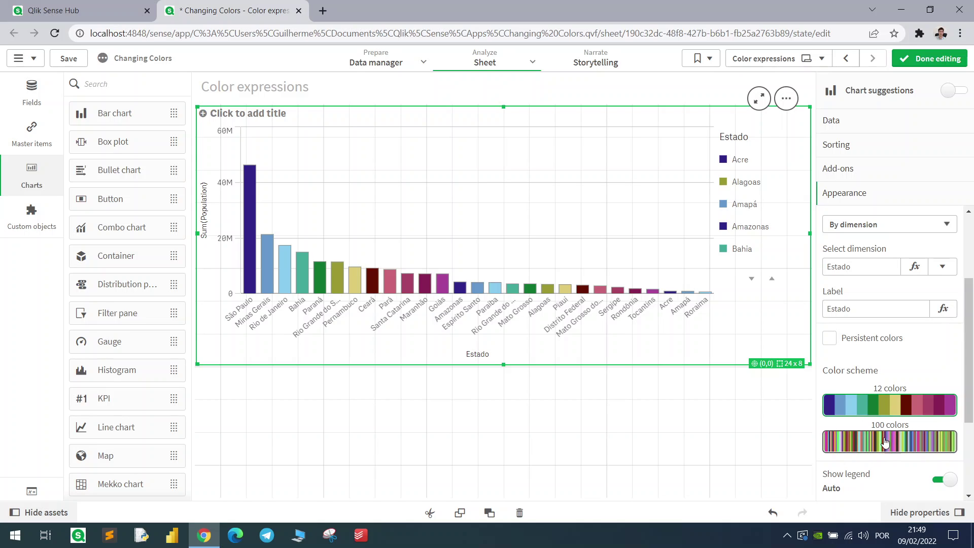
click(908, 447)
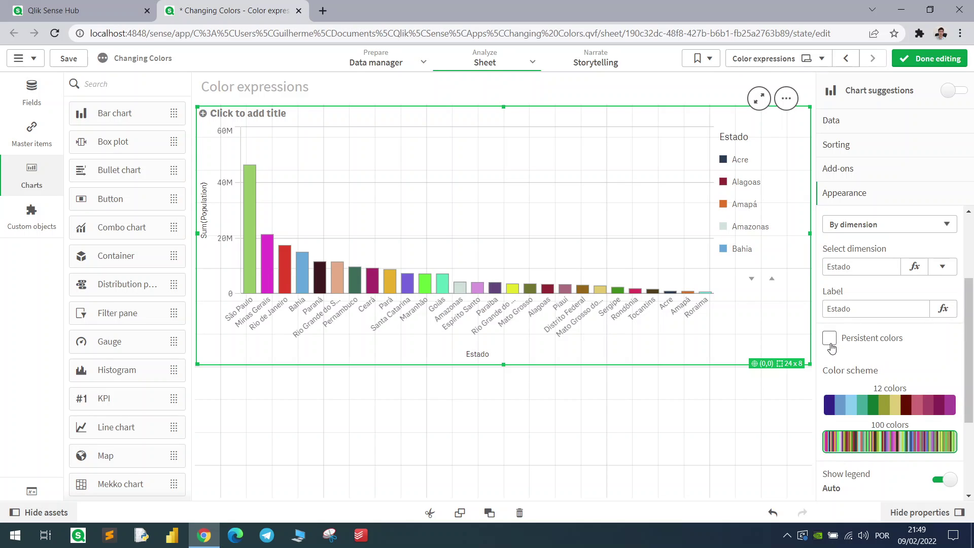
click(928, 59)
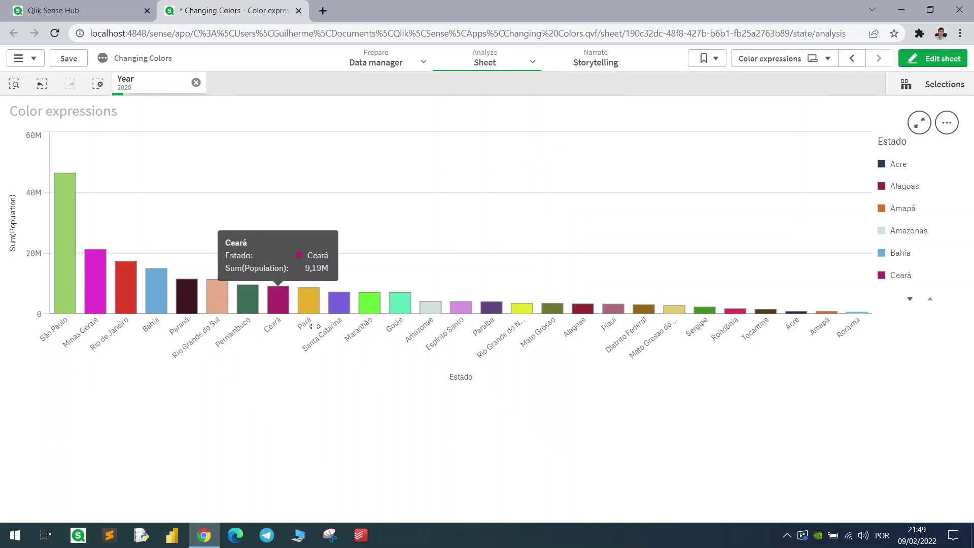
drag(269, 330, 317, 330)
click(947, 117)
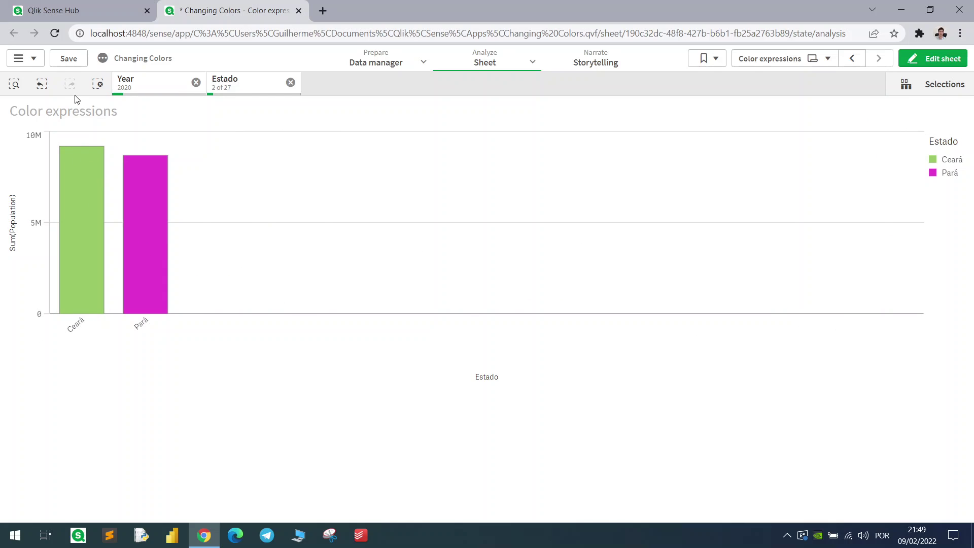
Turn on persistent colors for the bars, leave edit mode and clear the Estado selection.
click(935, 58)
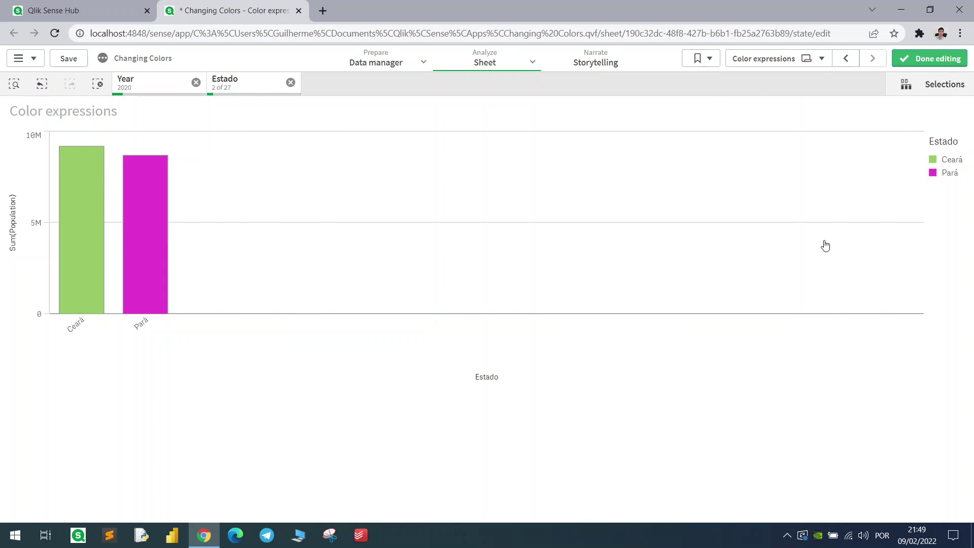
scroll(886, 408, down, 3)
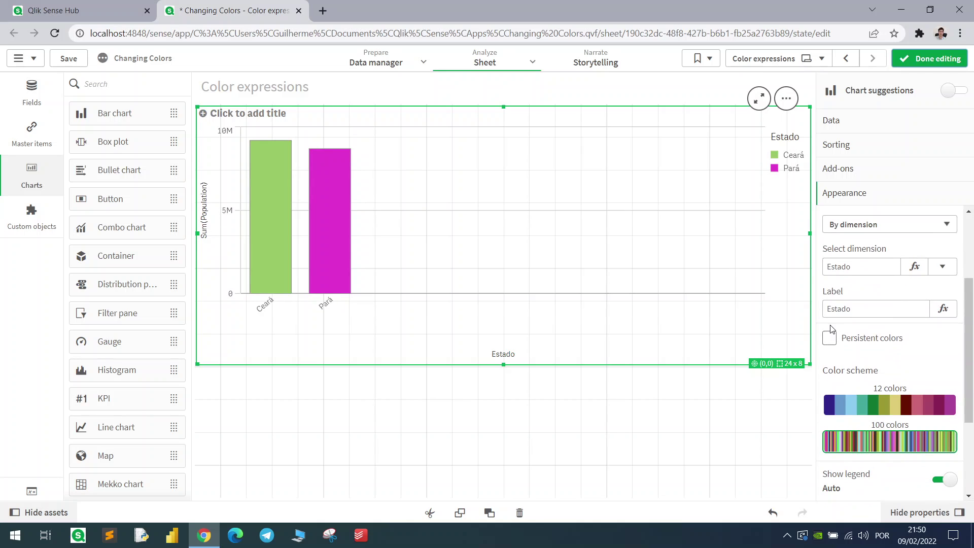
click(830, 339)
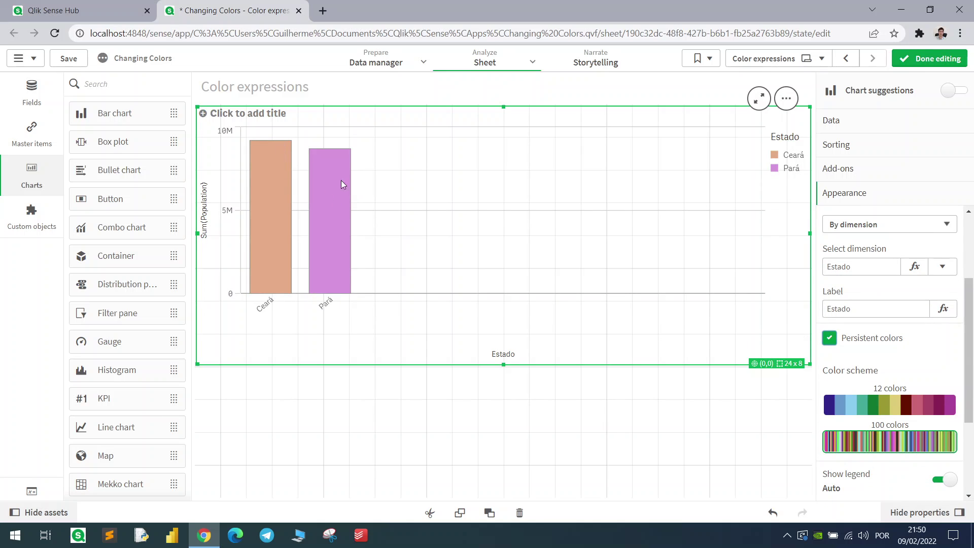
click(910, 60)
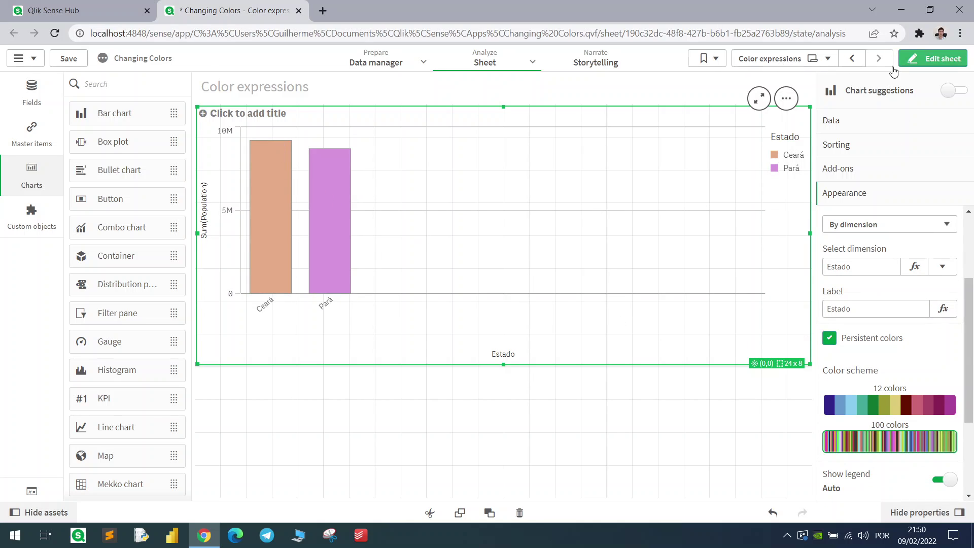
click(290, 82)
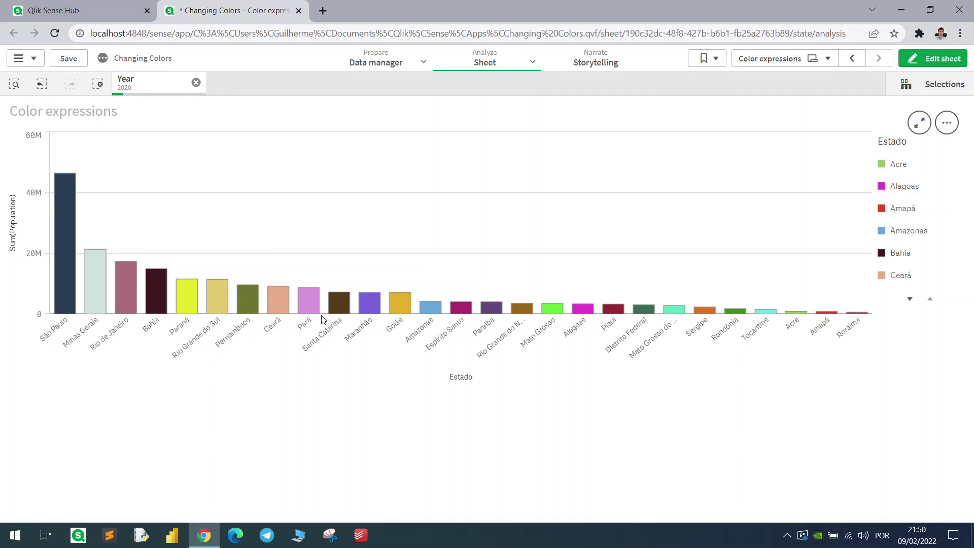
Return to editing the sheet and review the fields available as the coloring dimension, leaving Estado chosen.
click(935, 58)
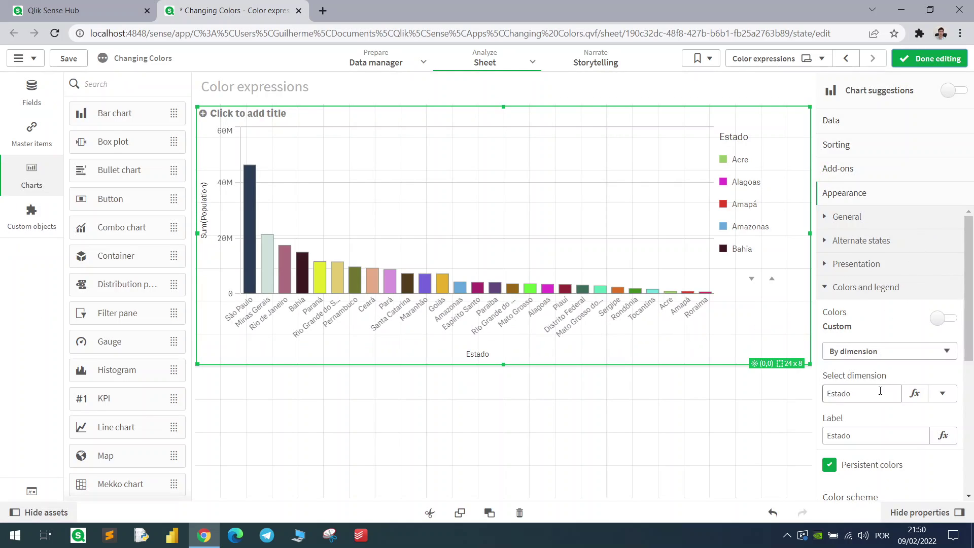
click(948, 395)
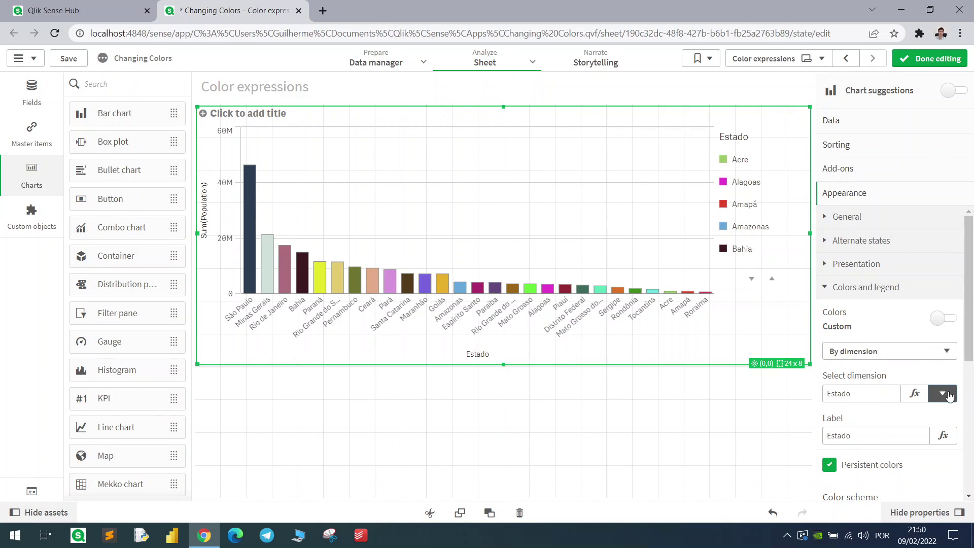
scroll(893, 314, down, 1)
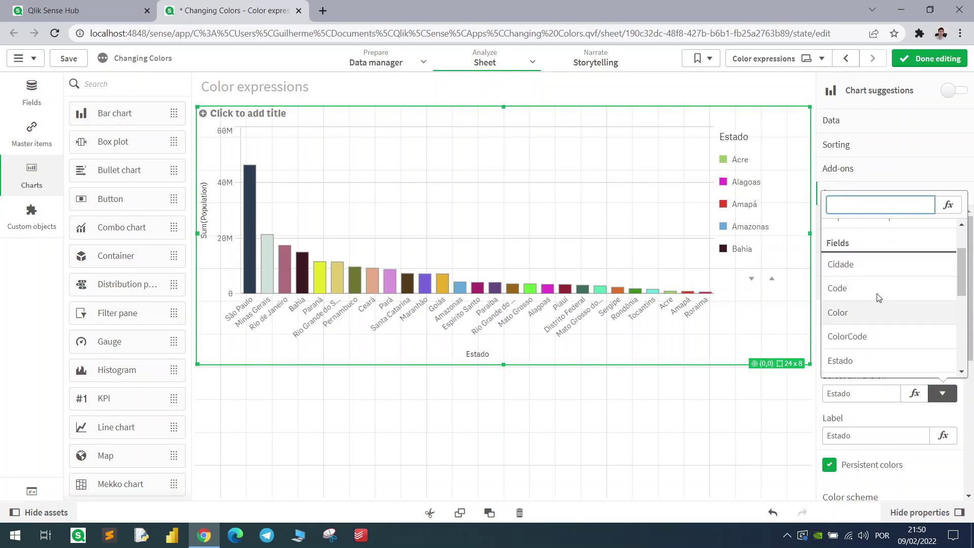
scroll(880, 304, down, 4)
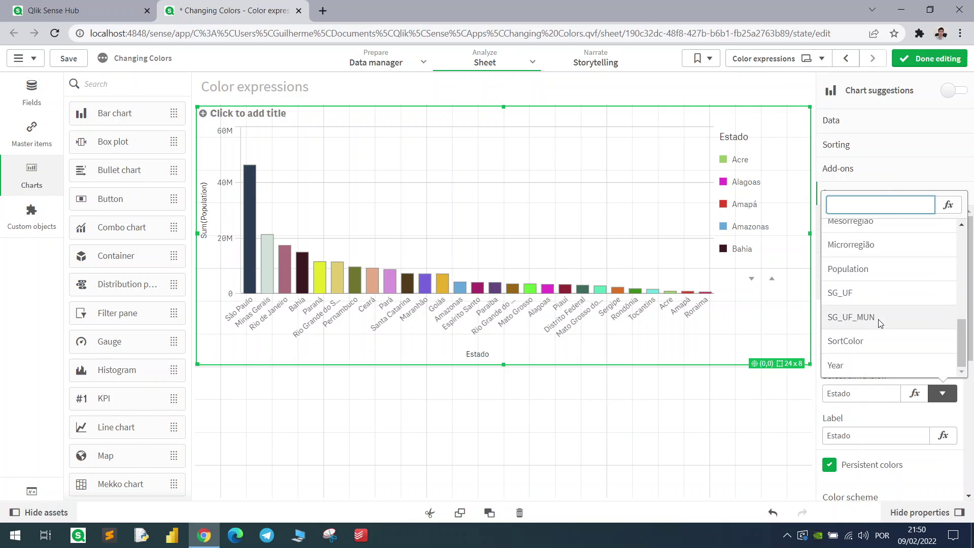
click(574, 297)
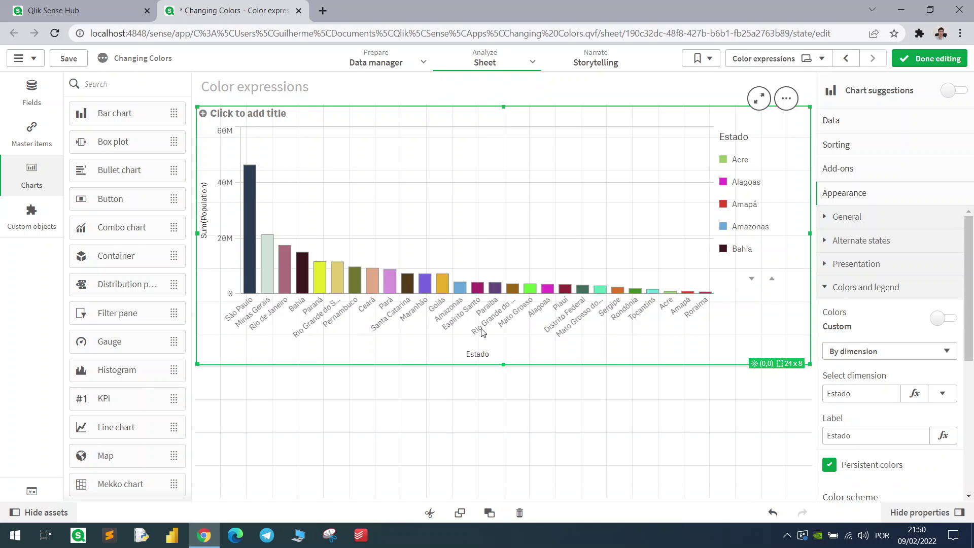
Shorten the bar chart to 5 grid rows and paste a copy of it below, widened to 23 columns.
drag(502, 363, 497, 268)
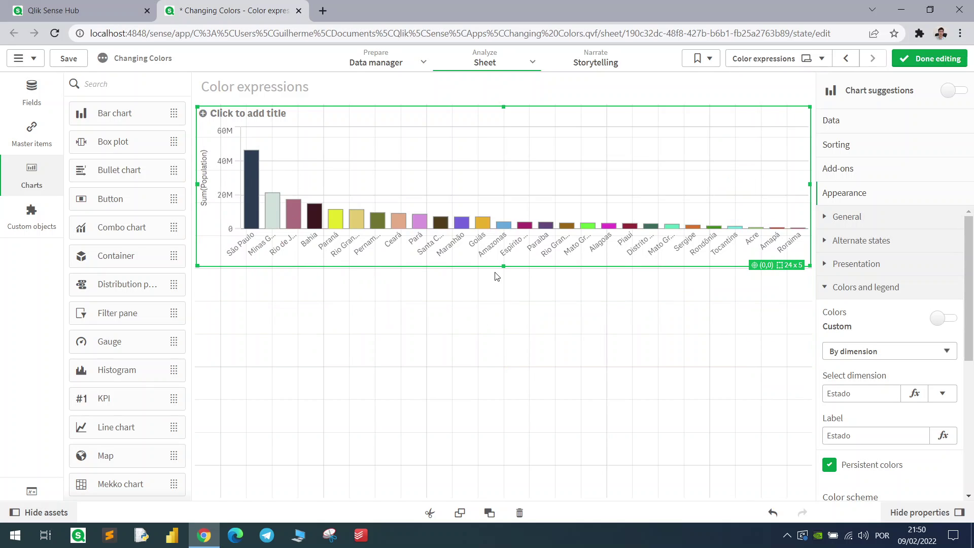
click(468, 325)
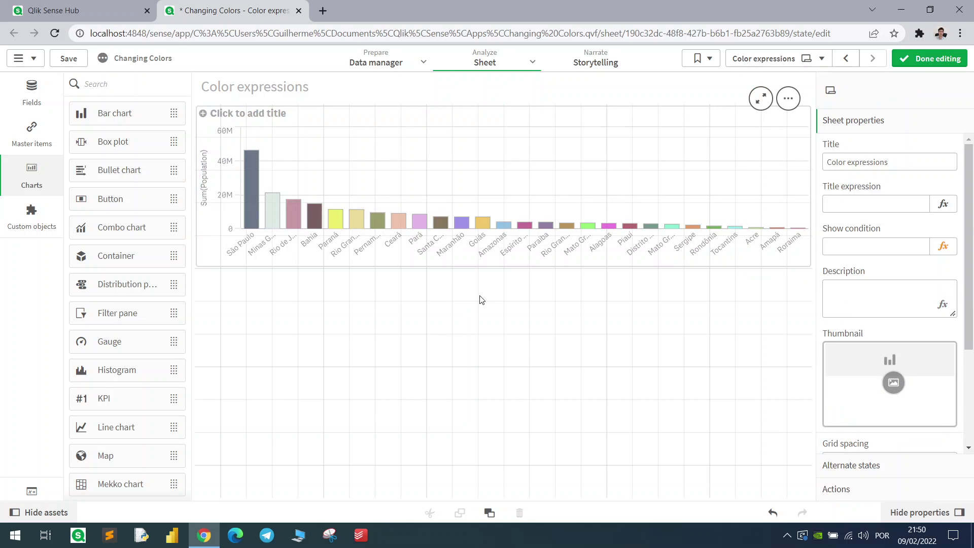
key(ctrl+v)
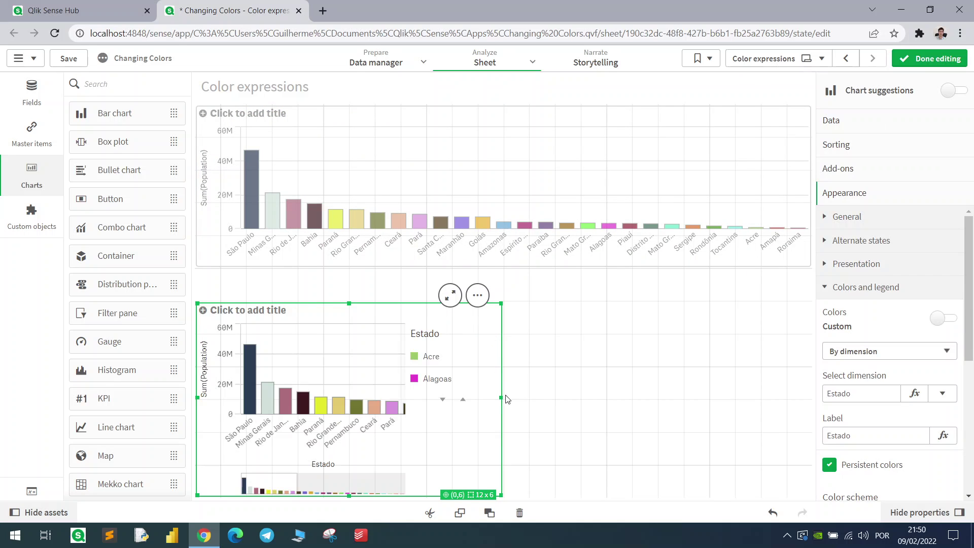
drag(502, 396, 784, 397)
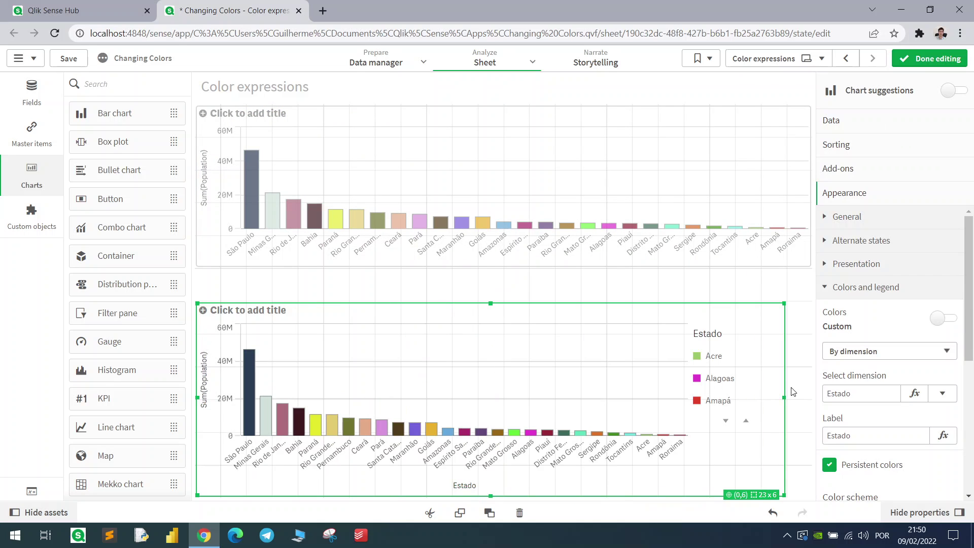
Change the lower chart's bar dimension to Cidade.
click(888, 125)
click(871, 186)
double_click(867, 217)
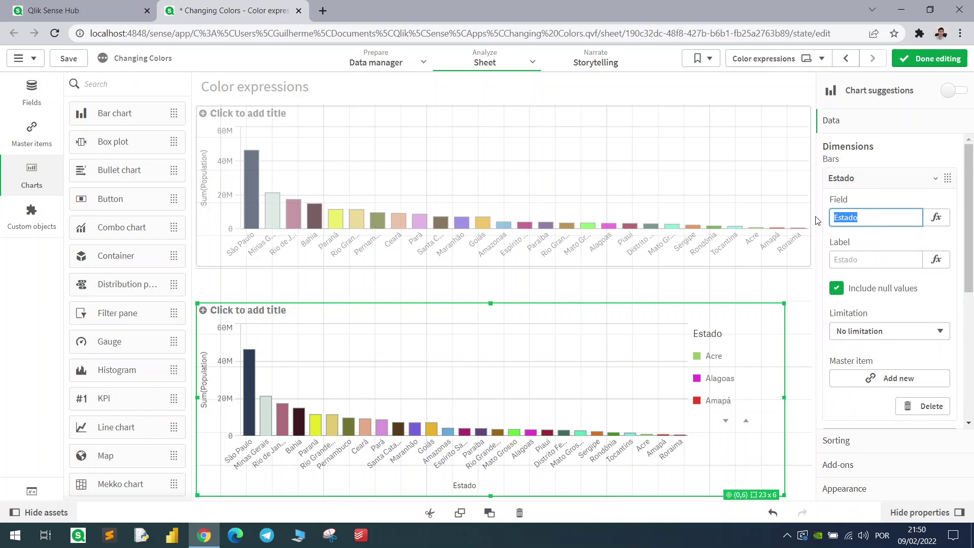
text(Cidade)
key(Tab)
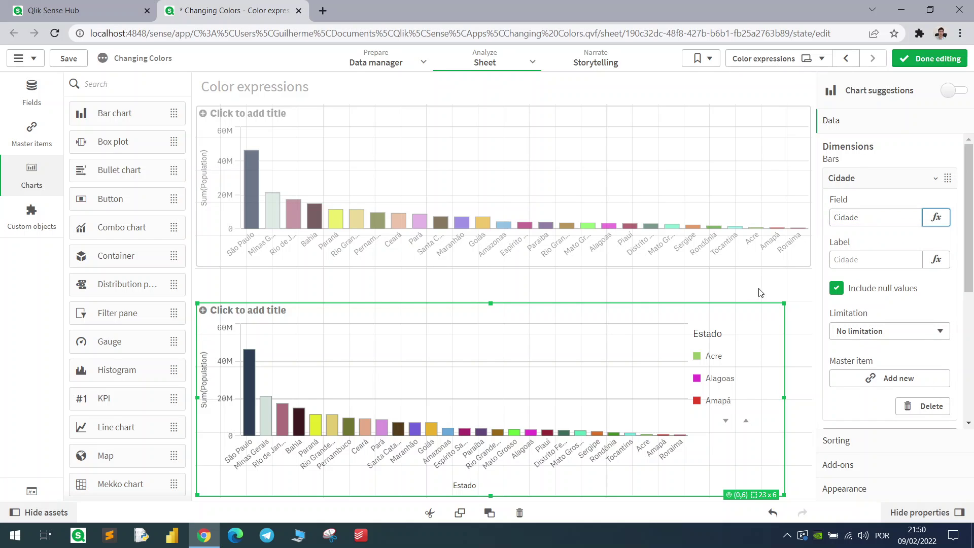
click(873, 180)
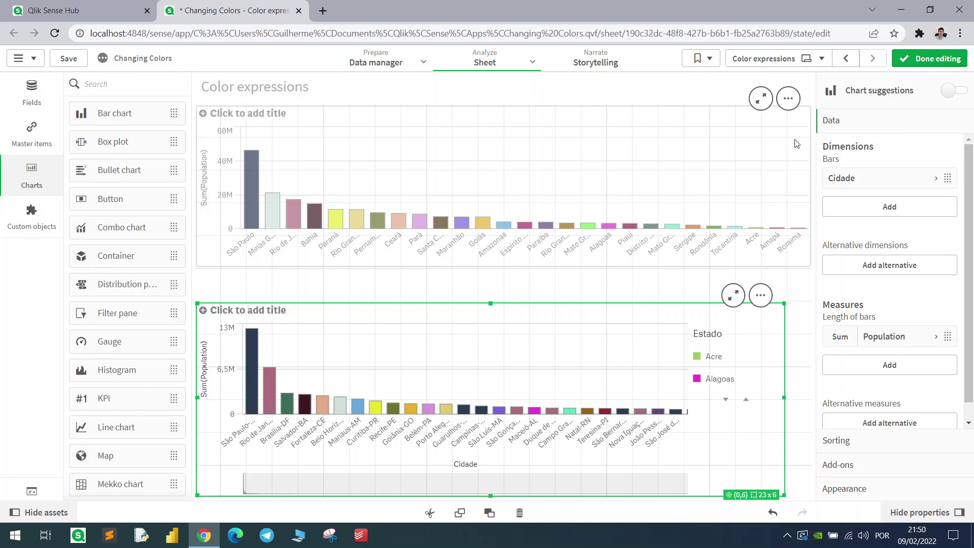
Leave edit mode, select Minas Gerais in the state chart to compare the city bars' colors, and undo the selection.
click(923, 60)
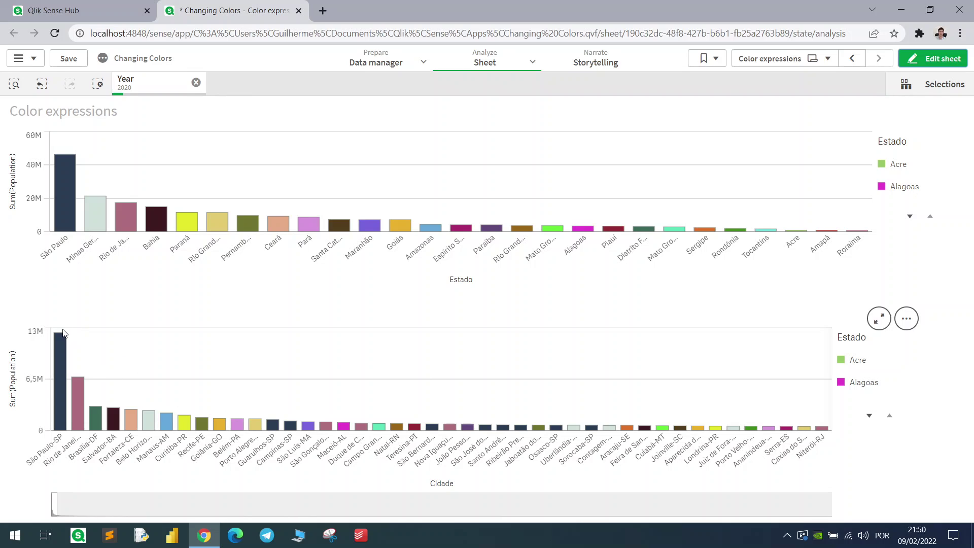
click(95, 229)
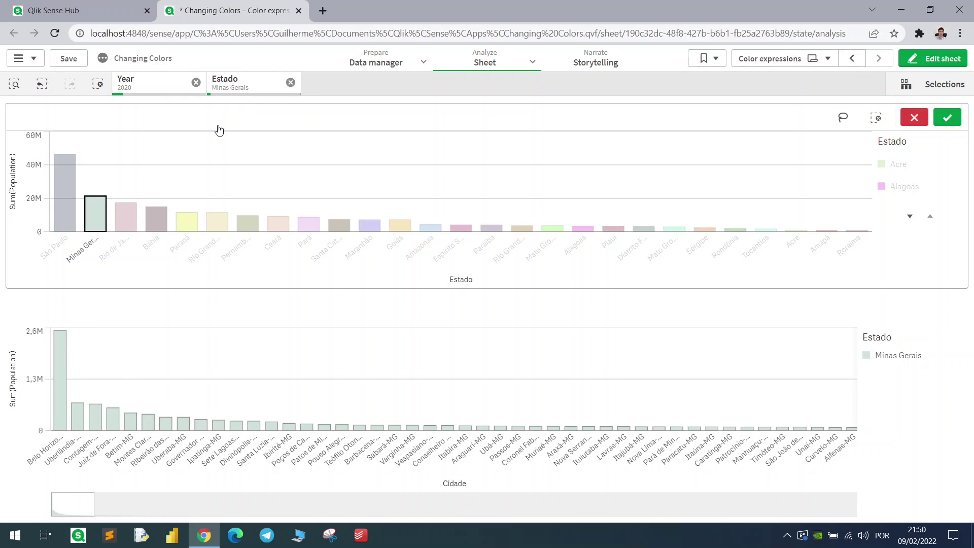
click(43, 85)
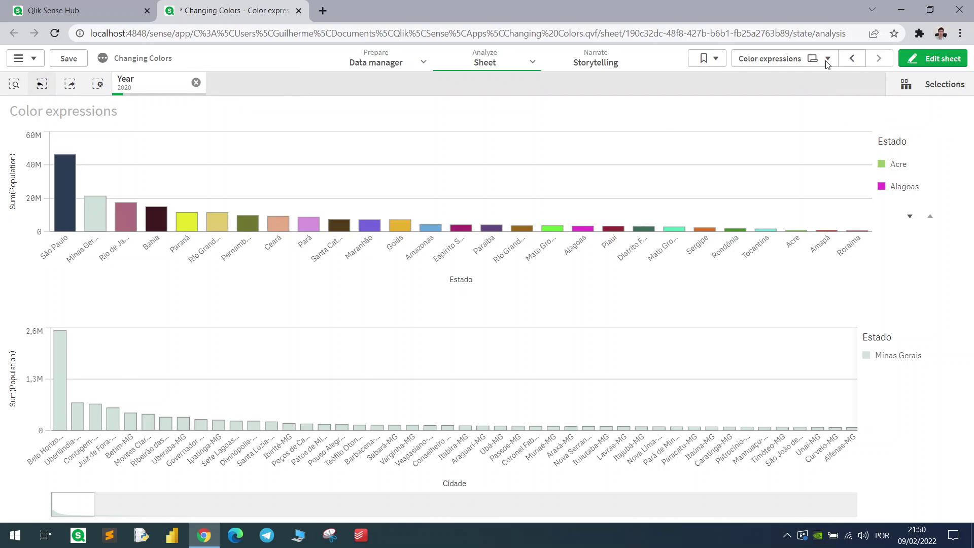
Delete the Cidade chart in edit mode and enlarge the state chart back to 8 grid rows high.
click(933, 59)
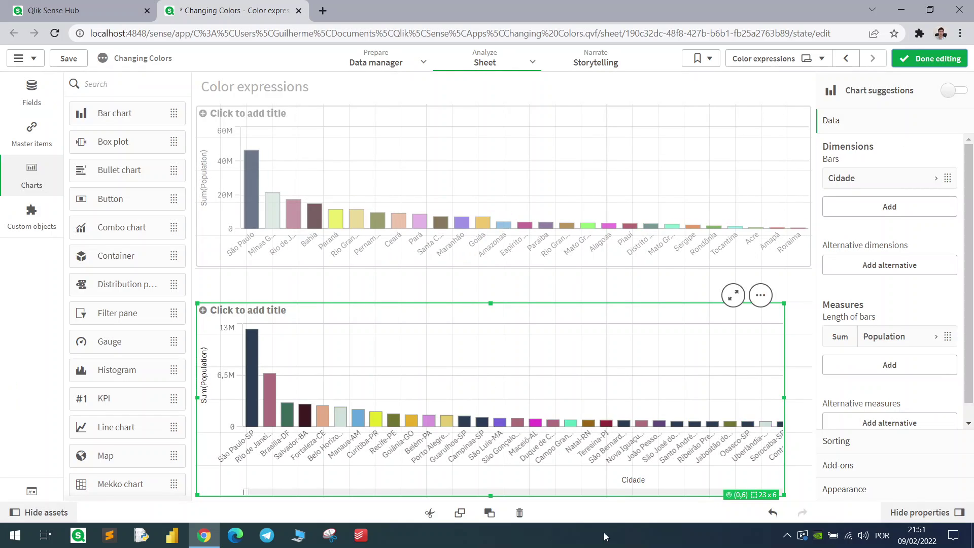
click(519, 513)
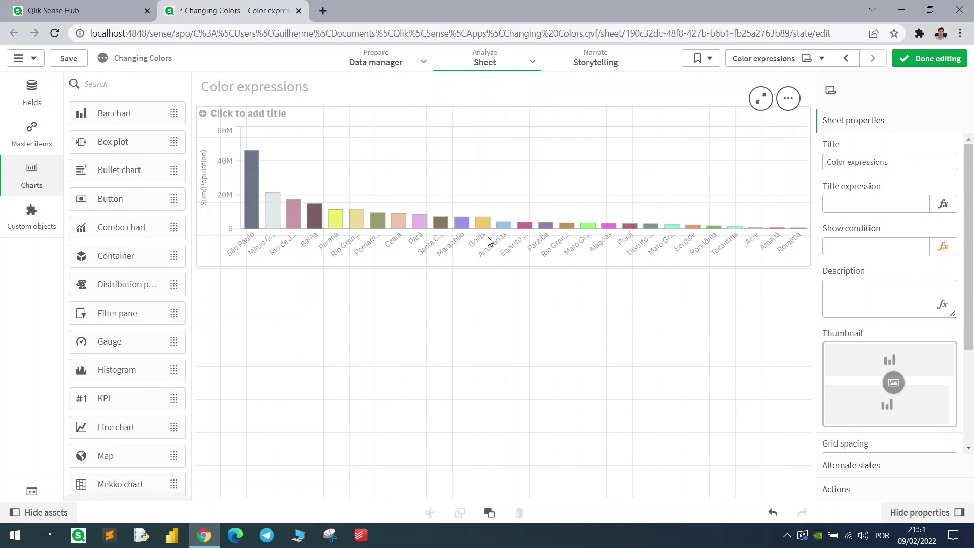
click(489, 242)
drag(503, 266, 505, 363)
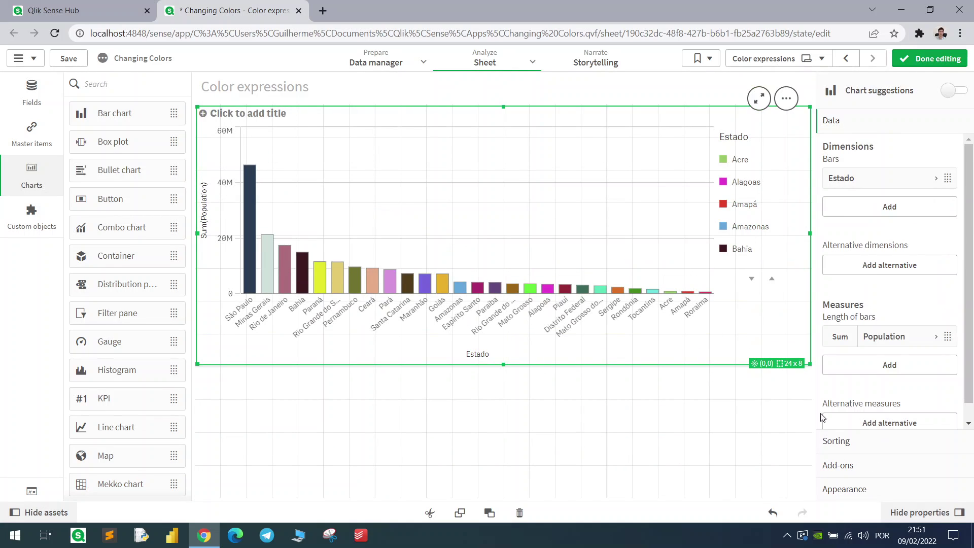
Color the state chart's bars by measure, using Count(Cidade).
click(844, 489)
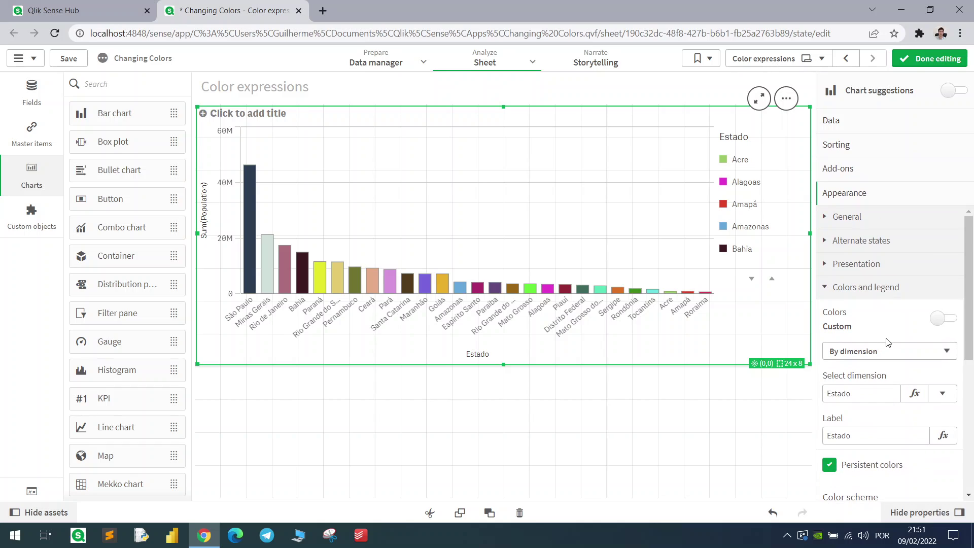
click(888, 351)
click(878, 389)
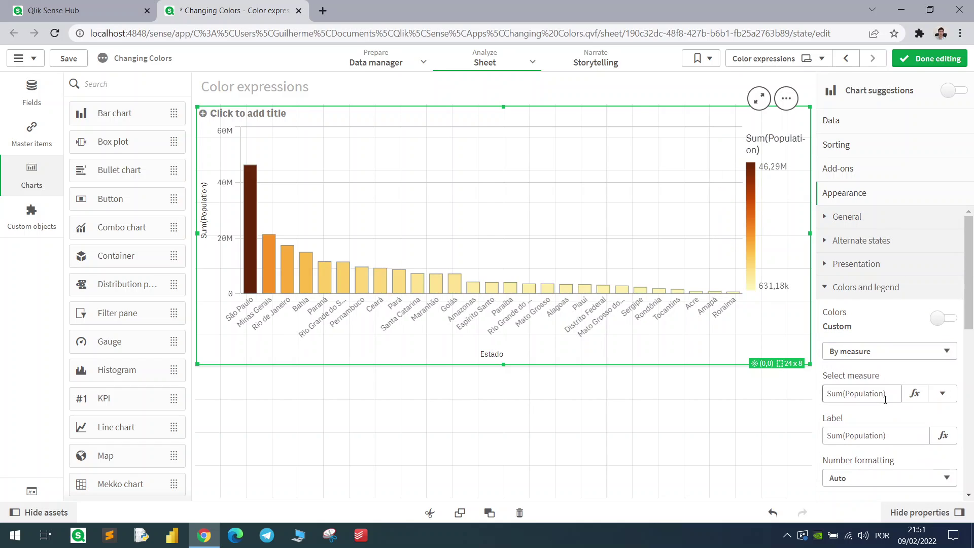
scroll(885, 399, down, 2)
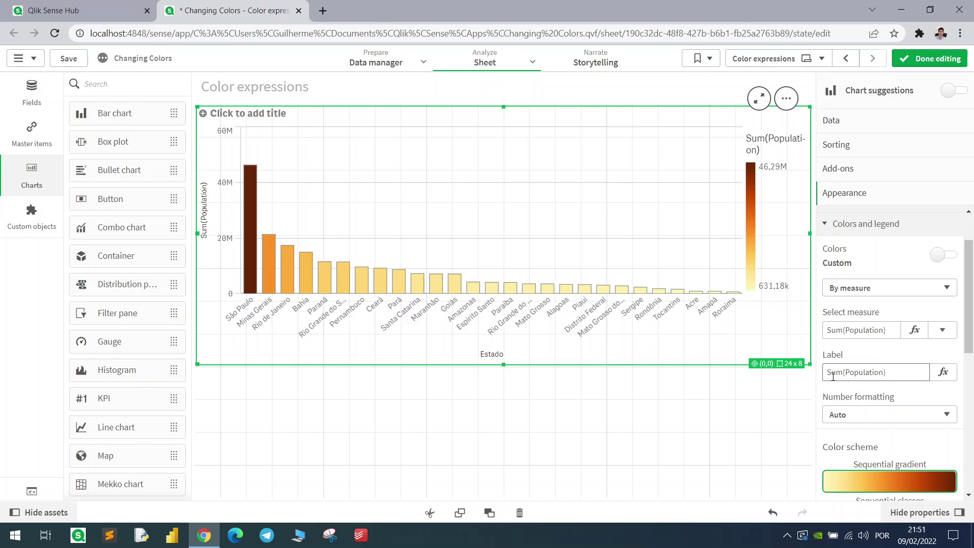
click(943, 331)
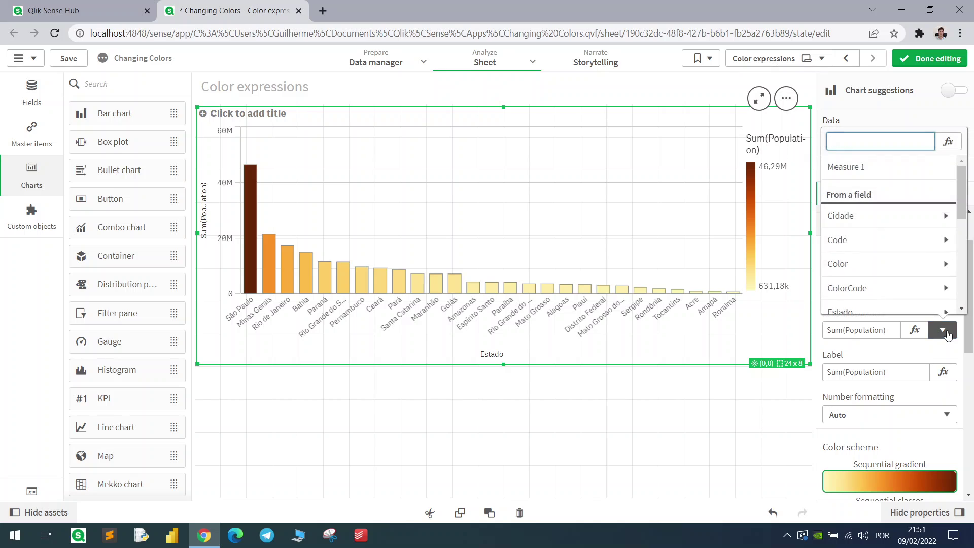
click(902, 217)
click(879, 214)
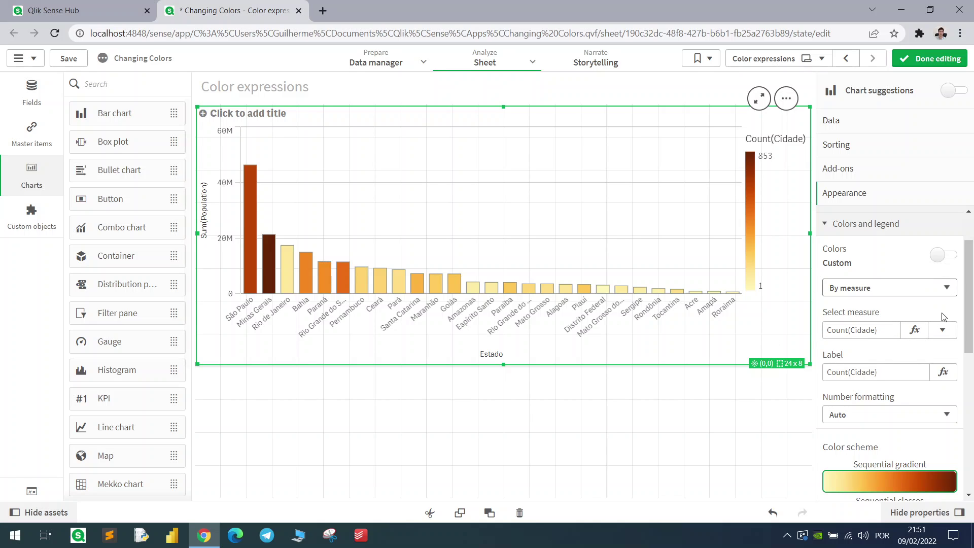
Switch the bar coloring to By expression and extend the chart's height to 10 grid rows.
click(896, 288)
click(844, 334)
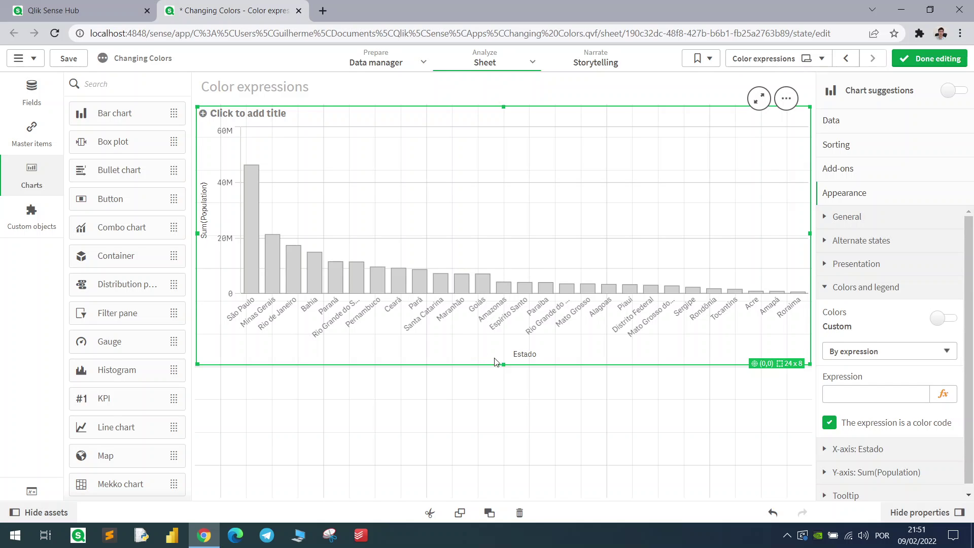
drag(504, 365, 503, 428)
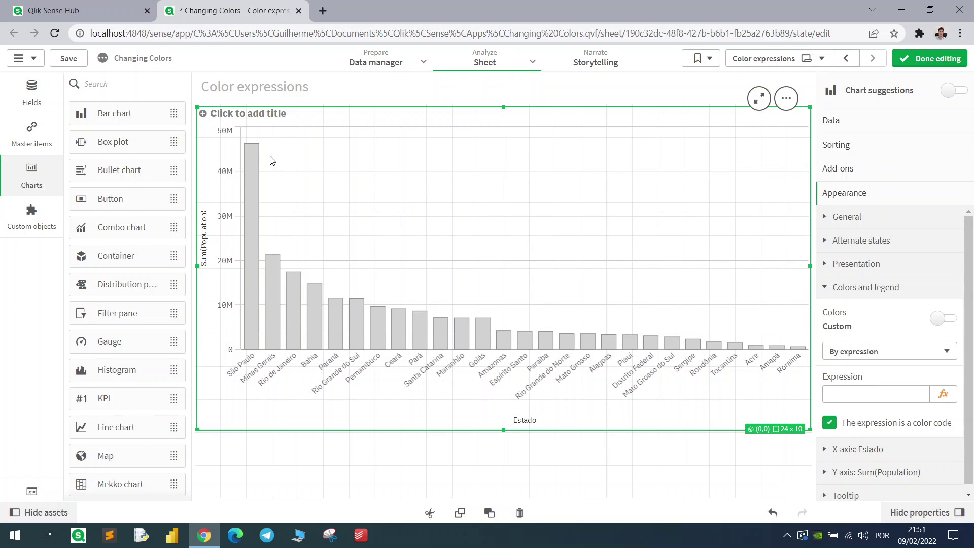
Enter and apply the bar color expression if(Estado='Minas Gerais', red(), green()).
click(942, 396)
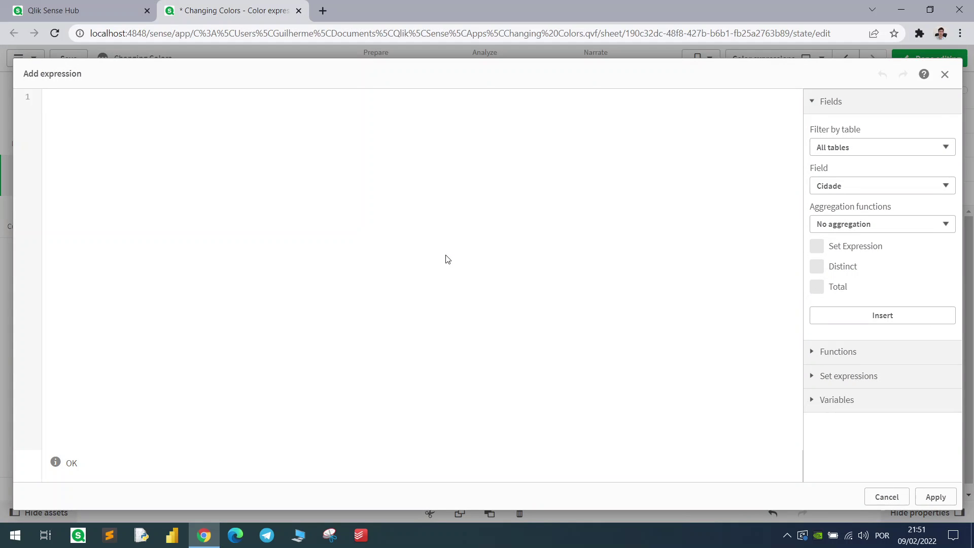
text(if( )
text(Estado)
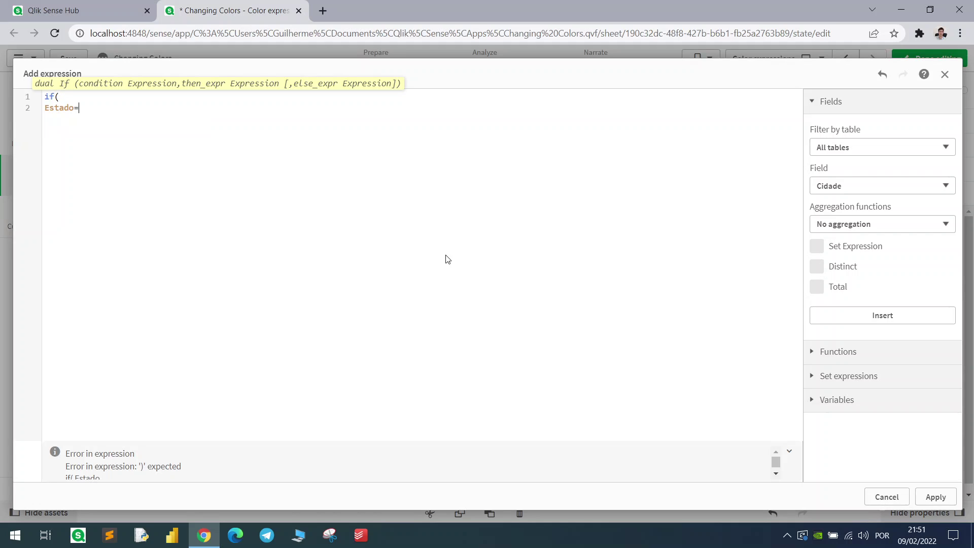
text(='Minas Gerais', rgb)
key(BackSpace)
key(BackSpace)
text(ed(),)
key(Return)
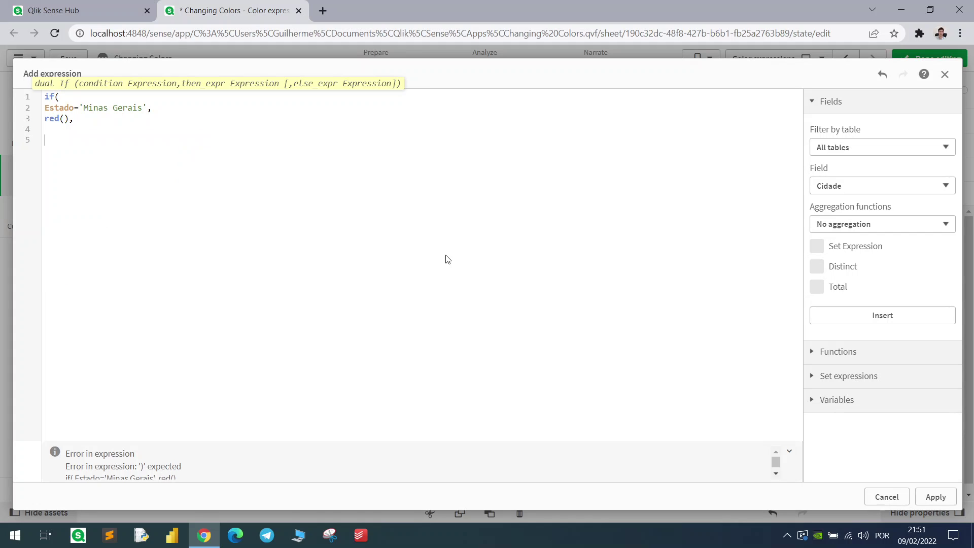
text(gree)
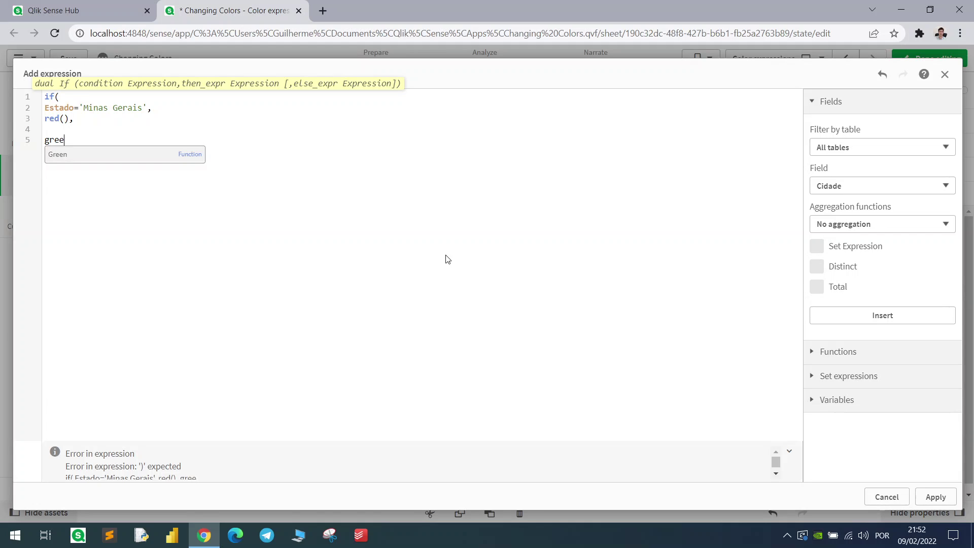
text(n())
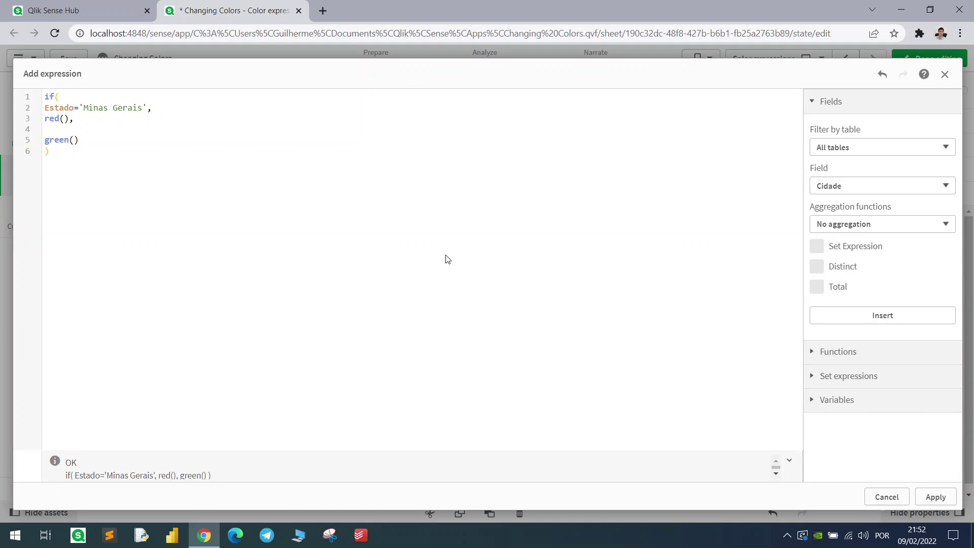
click(935, 496)
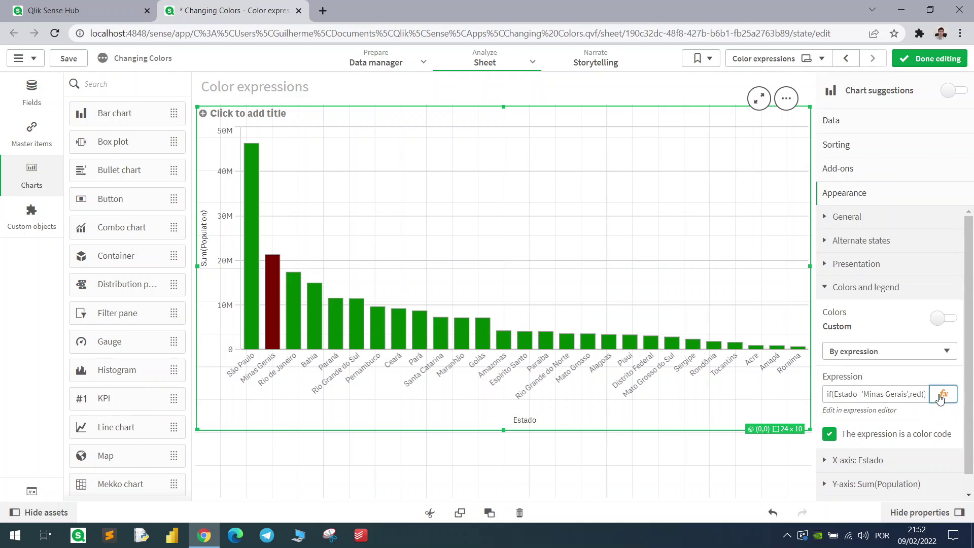
Reopen the color expression and replace red() with the start of an rgb( function.
click(943, 395)
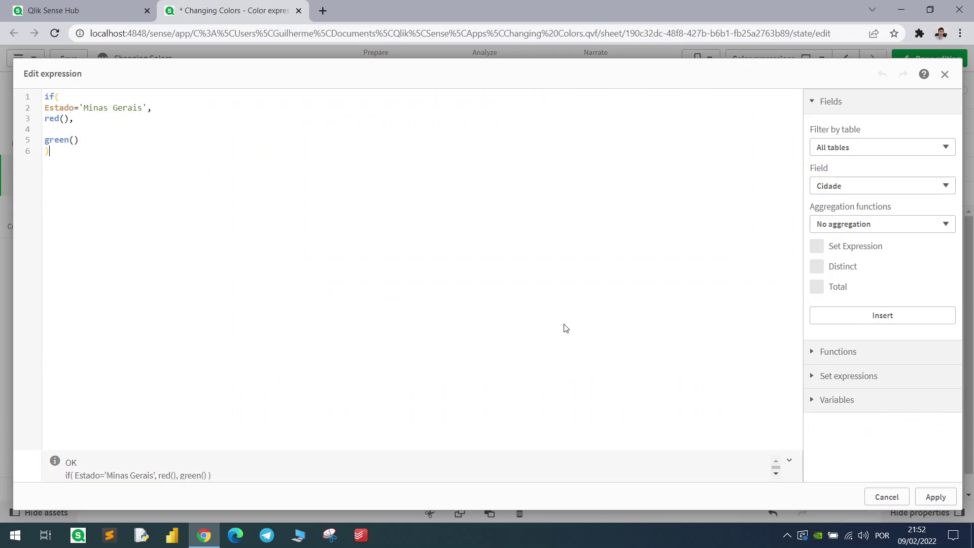
double_click(47, 119)
click(69, 121)
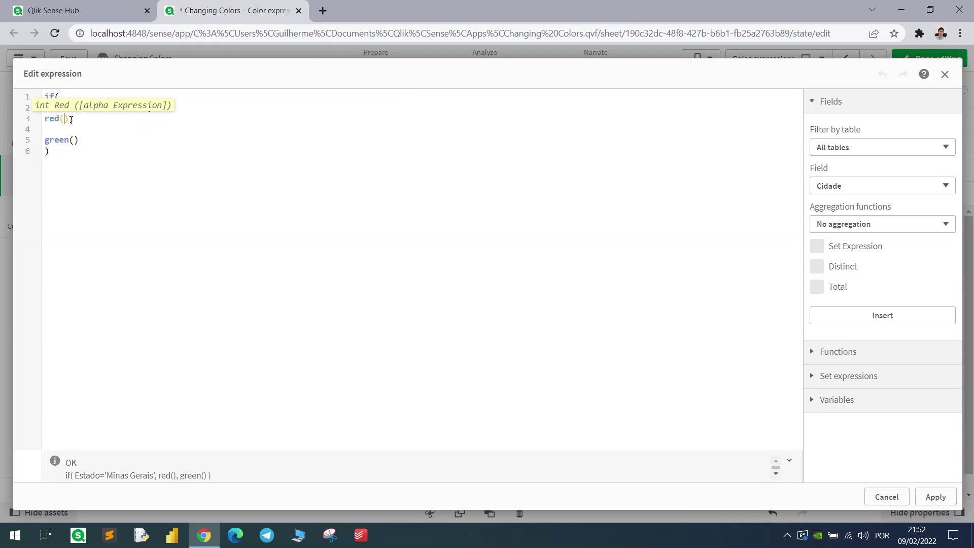
drag(73, 119, 22, 119)
text(rgb()
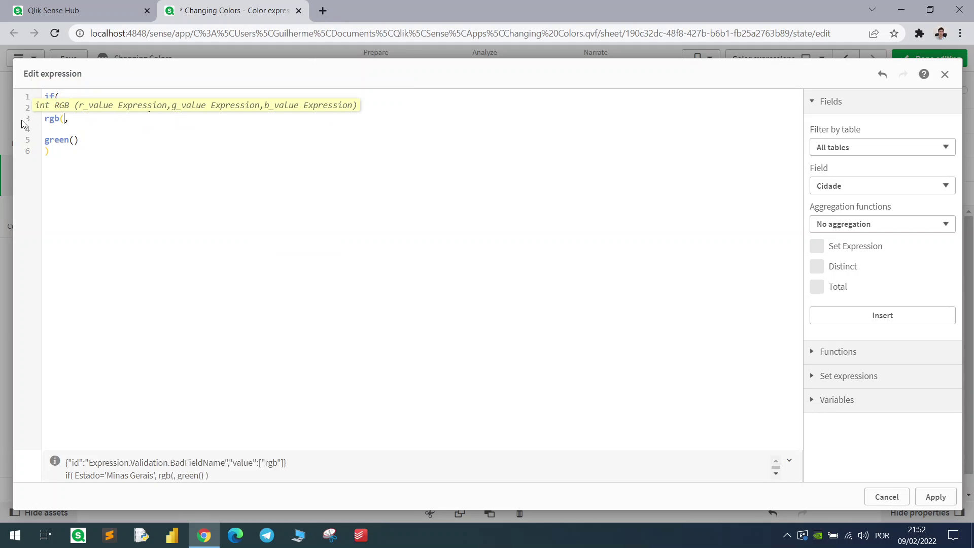
Search Google for rgb(0,0,0) in a new browser tab, pick the tan color 196, 170, 110 and copy its RGB values.
click(323, 12)
text(rgb)
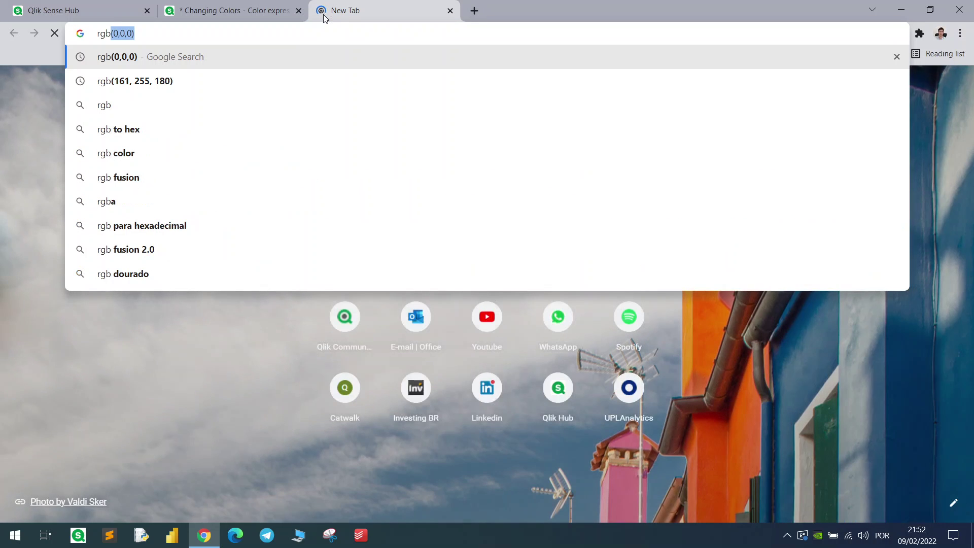
key(Return)
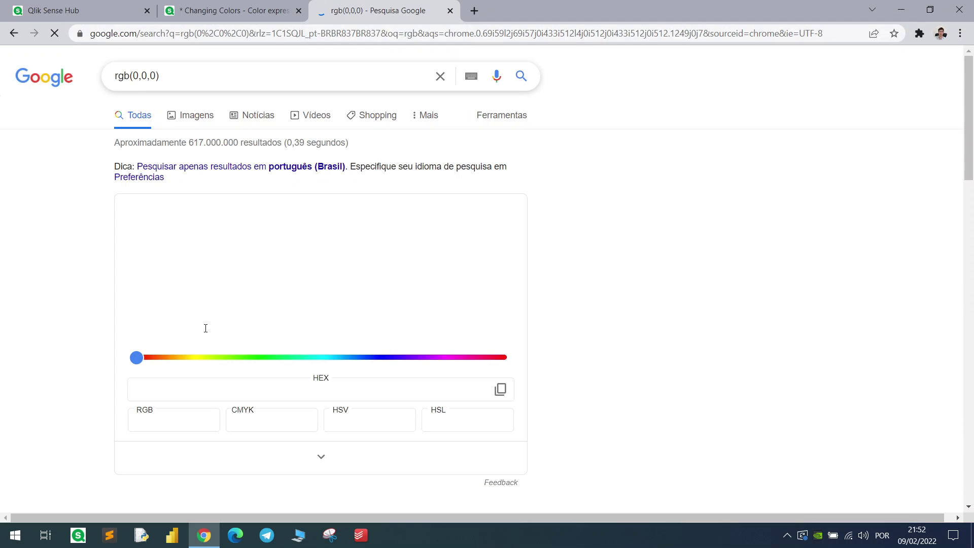
mouse_move(257, 252)
mouse_down()
mouse_move(317, 220)
mouse_move(428, 199)
mouse_move(369, 231)
mouse_up()
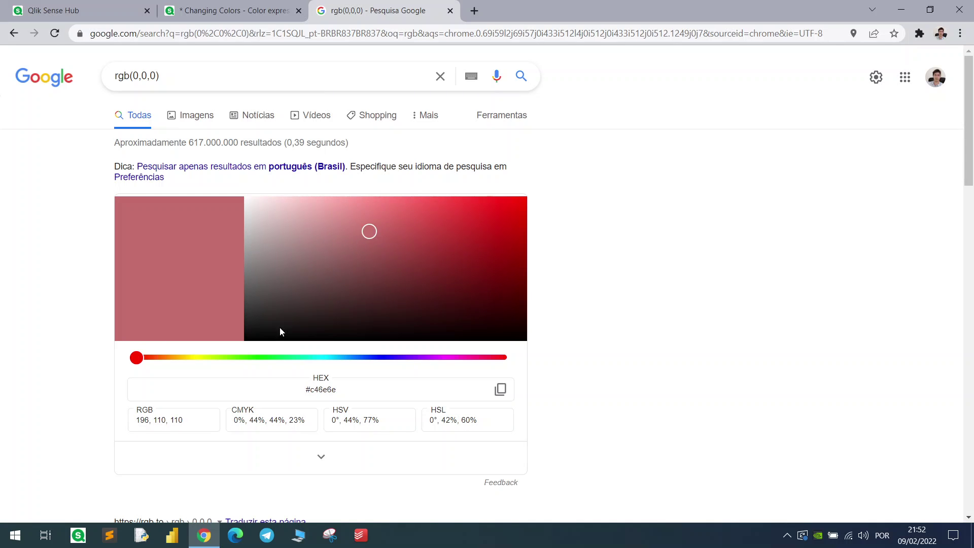
click(179, 357)
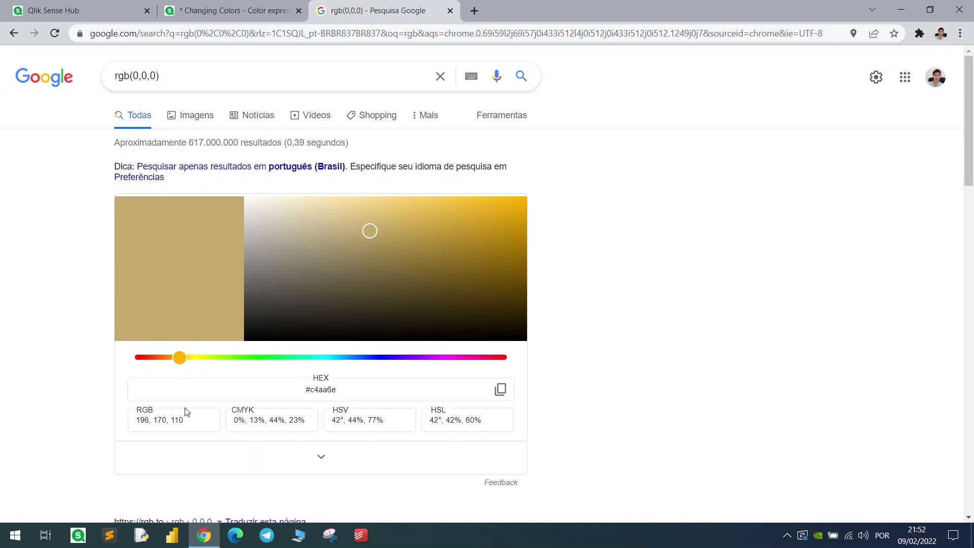
drag(192, 424, 132, 425)
key(ctrl+c)
Back in Qlik Sense, complete the function as rgb(196, 170, 110), apply it, and compare the Minas Gerais bar with the picked color.
click(235, 10)
key(ctrl+v)
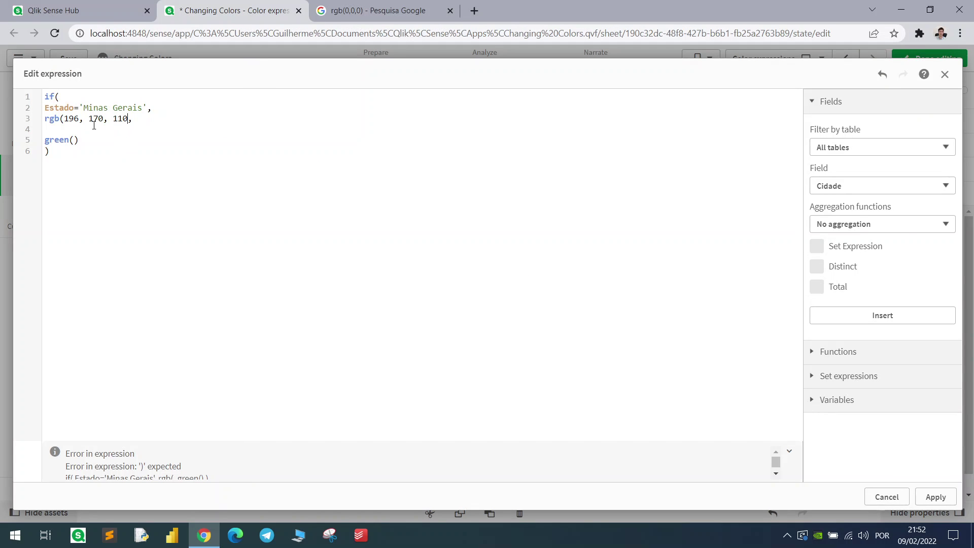
text())
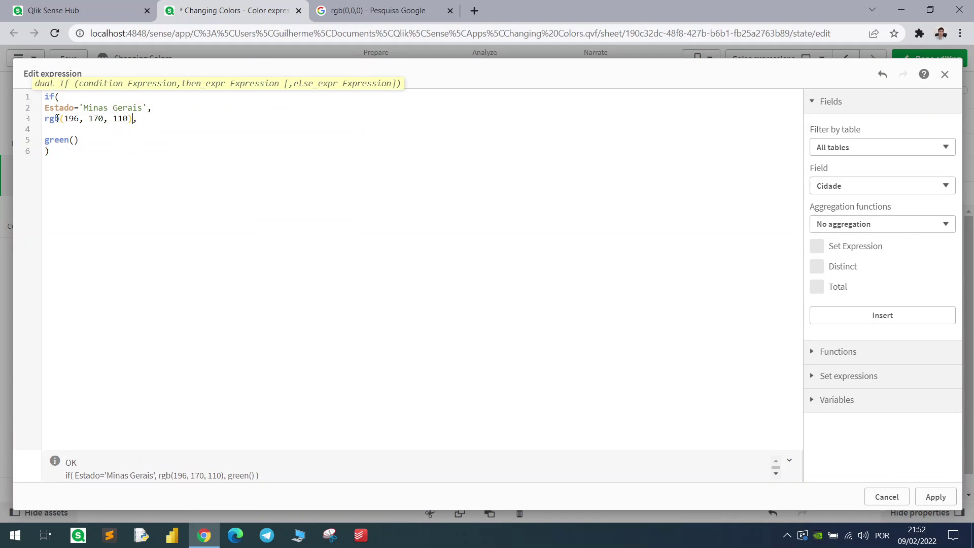
drag(61, 119, 131, 119)
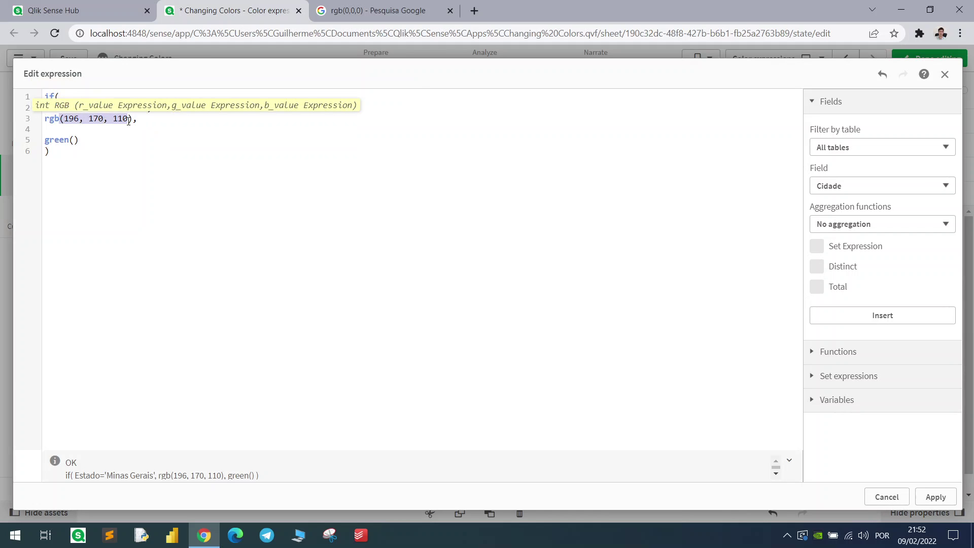
click(936, 497)
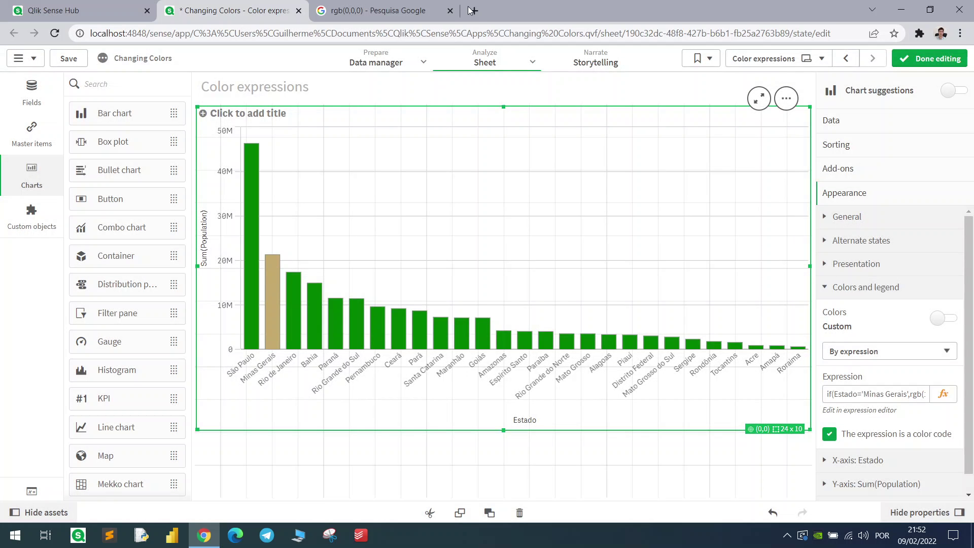
click(404, 11)
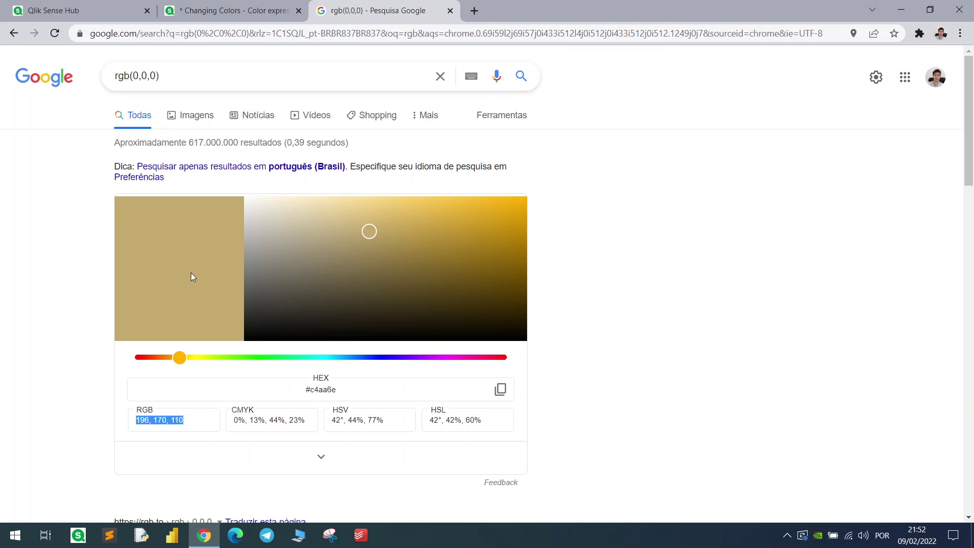
click(198, 13)
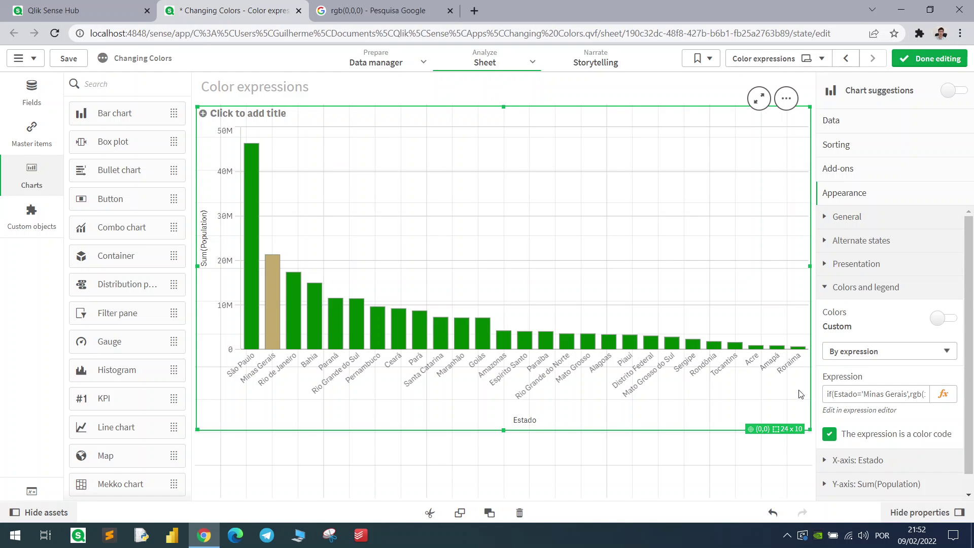
Replace the color expression's Estado condition with Sum(Population)>15000000 and apply it.
click(943, 394)
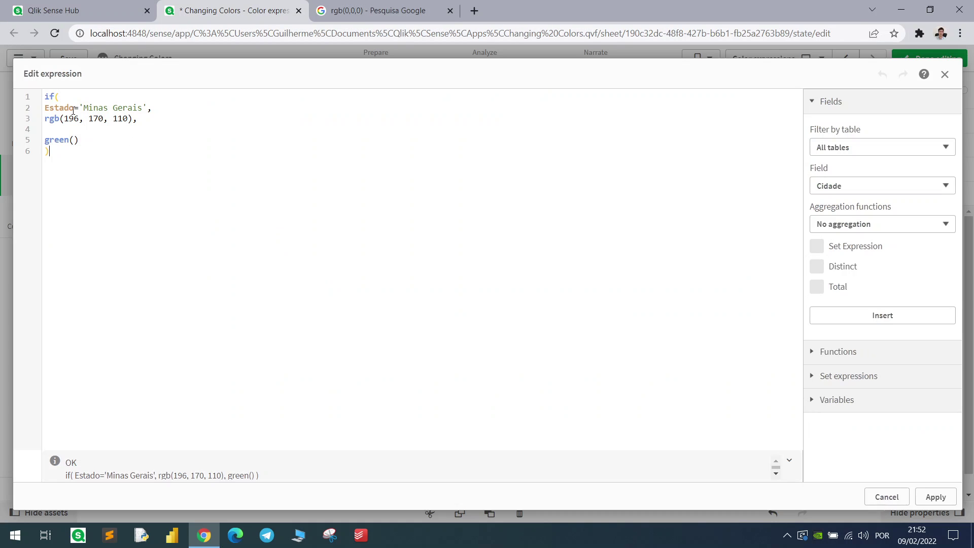
key(Return)
key(Return)
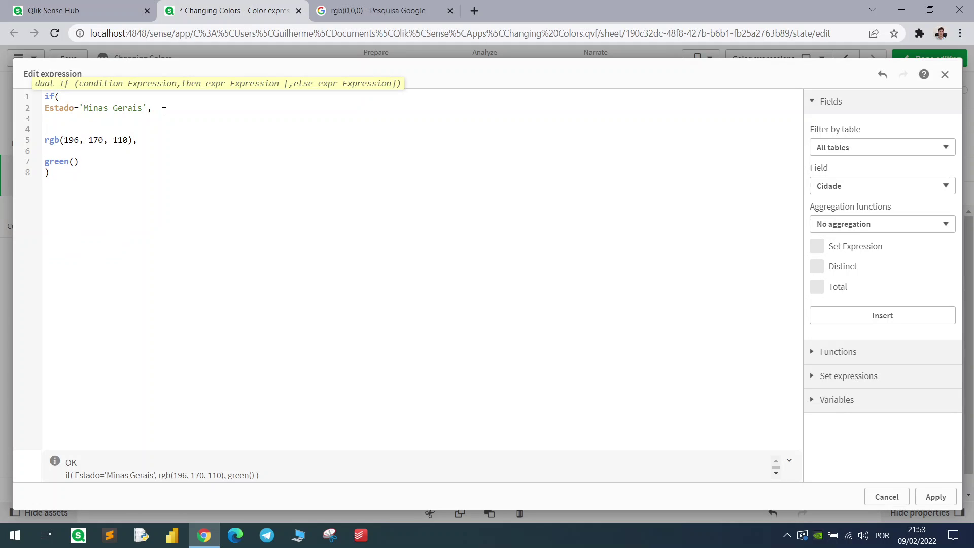
drag(145, 104, 31, 107)
text(Sum(Population))
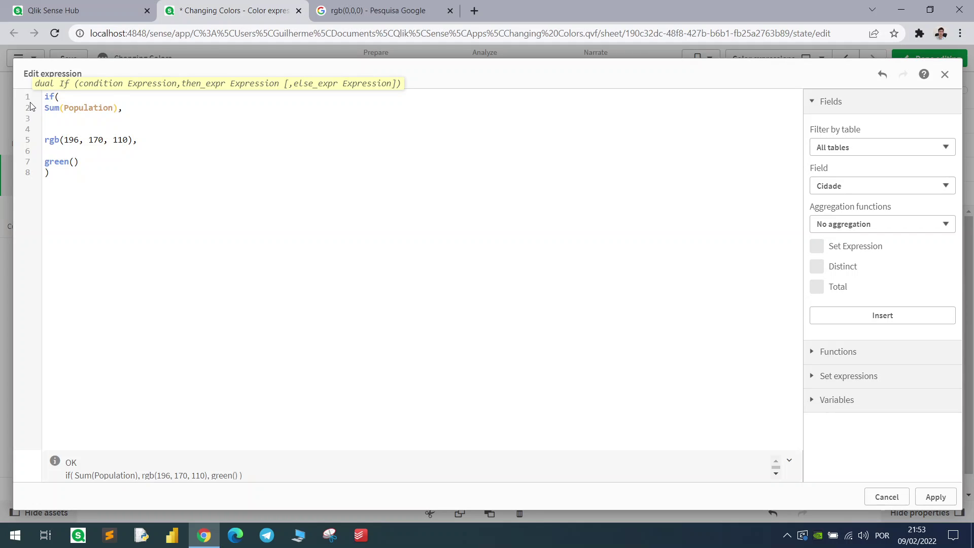
text(>)
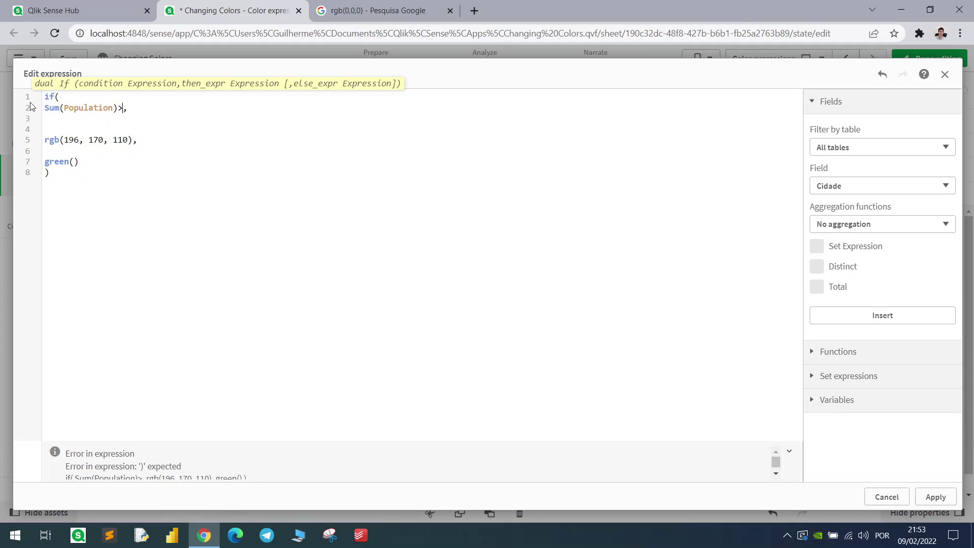
text(15)
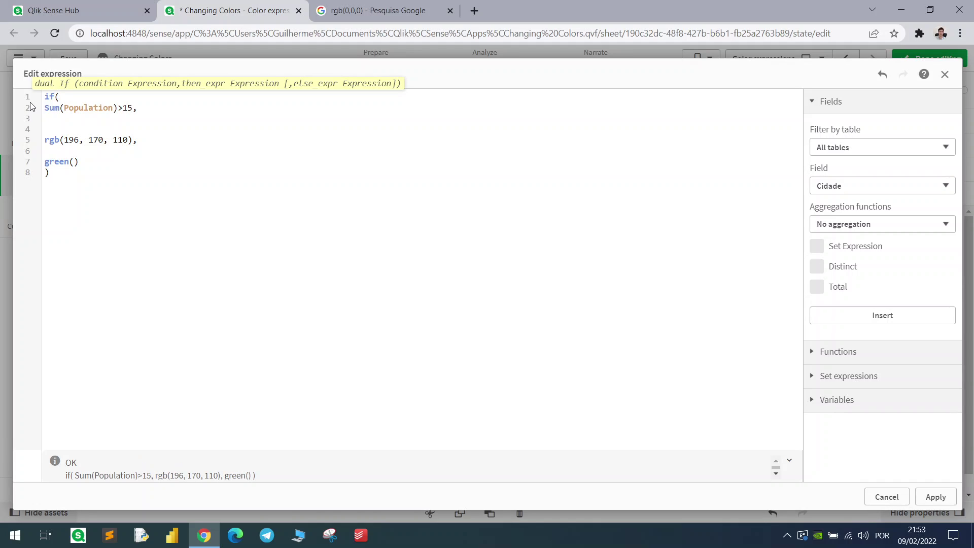
text(000000)
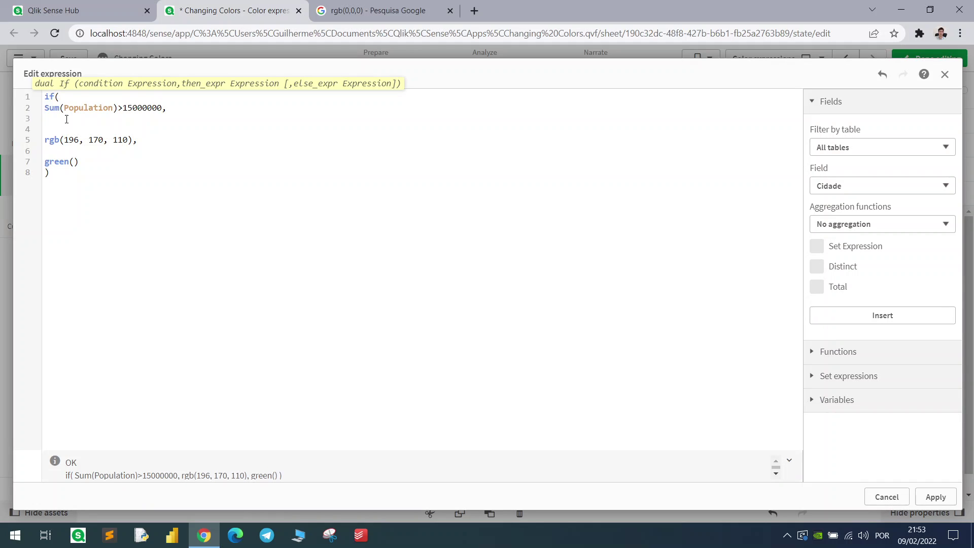
triple_click(133, 139)
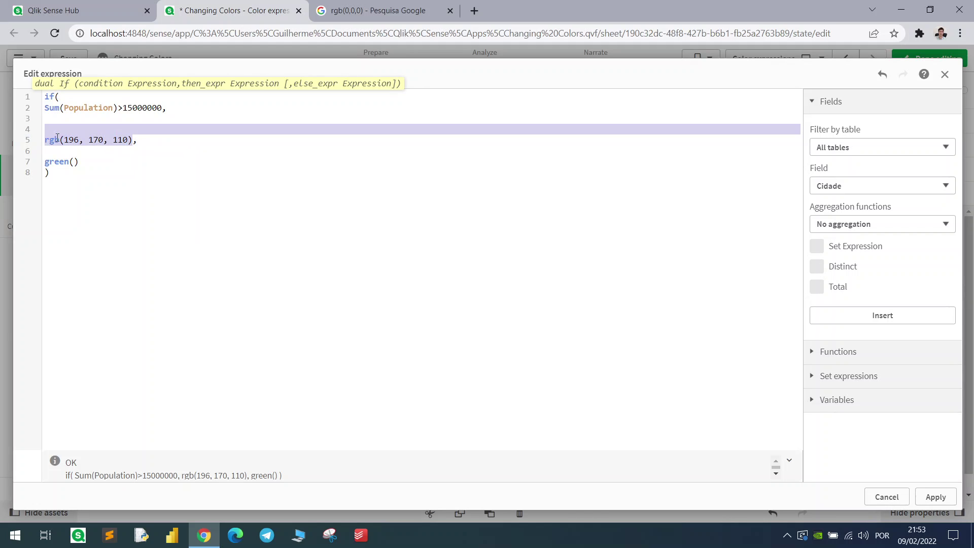
key(Left)
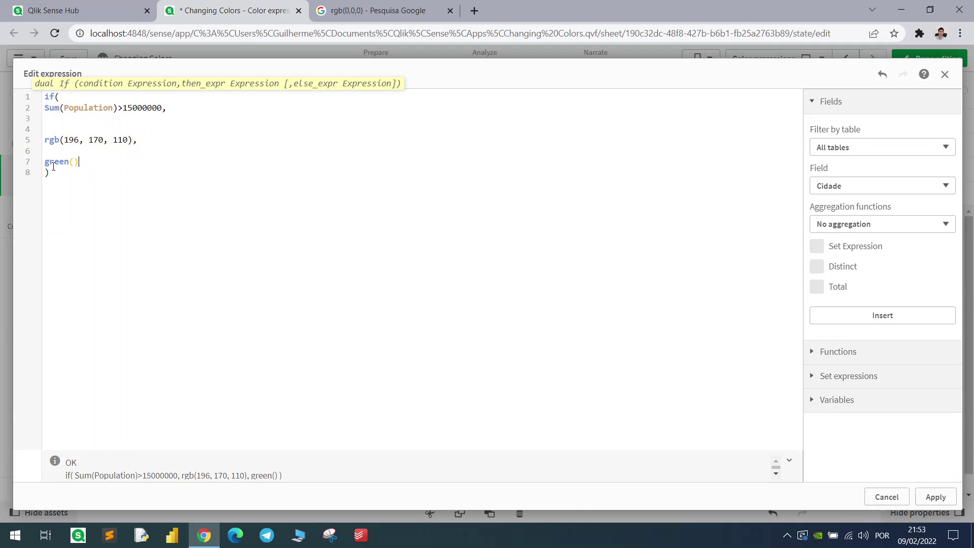
click(935, 497)
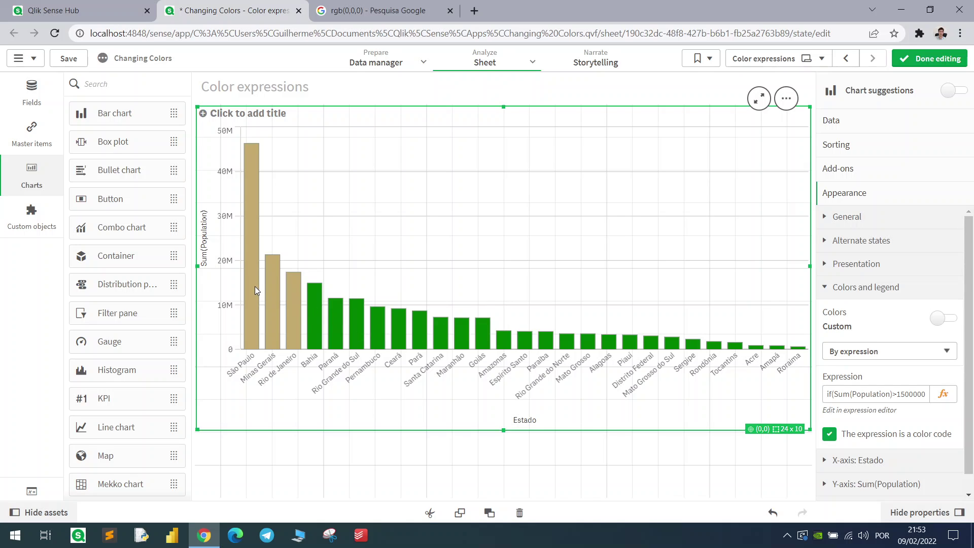
drag(236, 284, 435, 284)
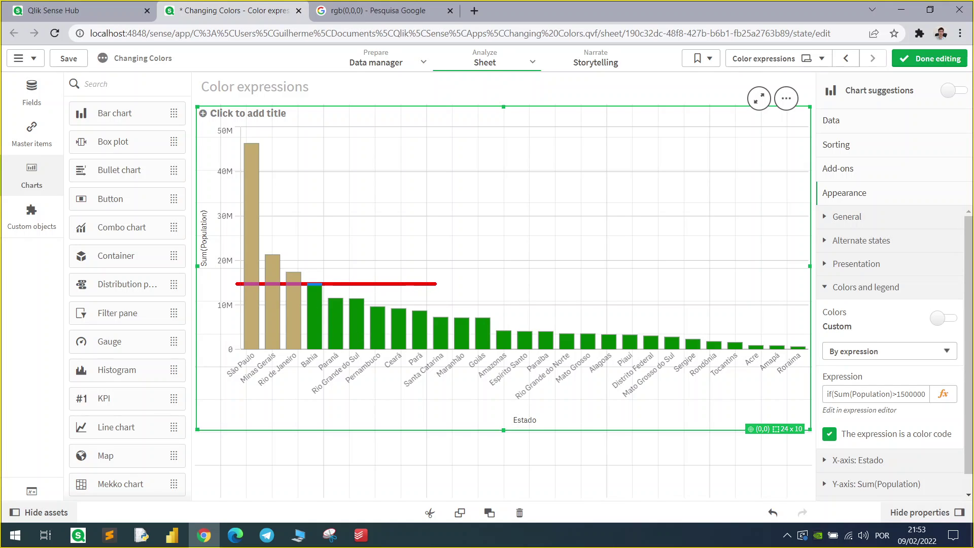
drag(308, 281, 268, 206)
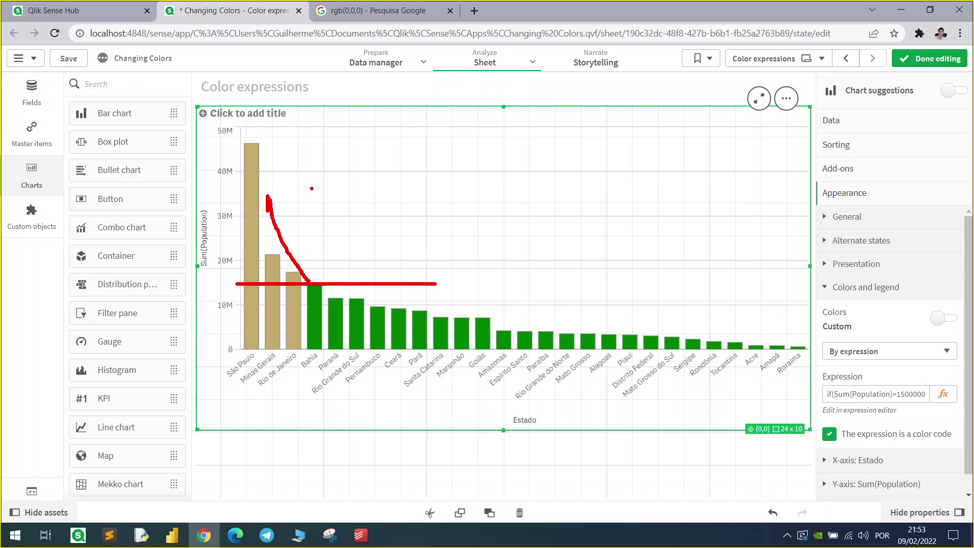
key(Escape)
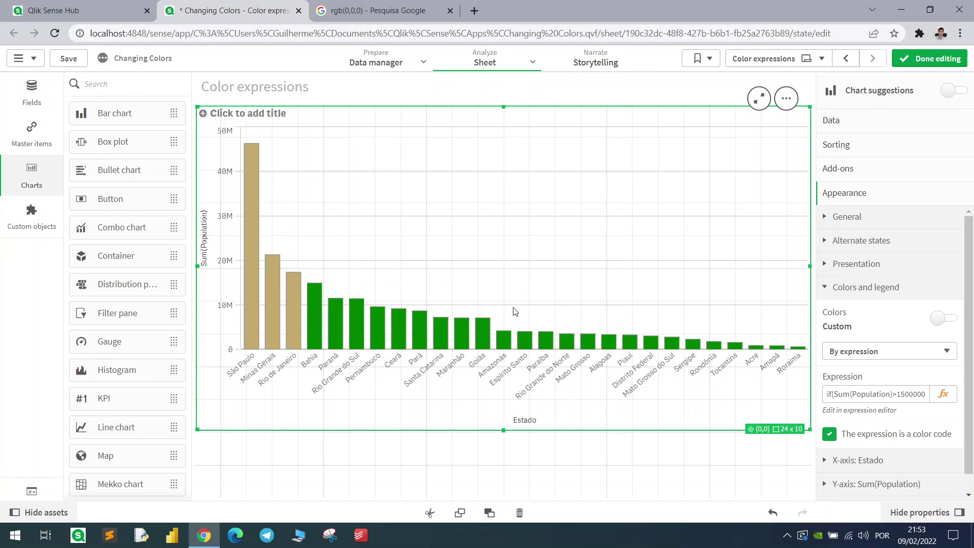
Reduce the chart's height to 8 grid rows and change its bar dimension from Estado to Cidade.
drag(502, 429, 503, 361)
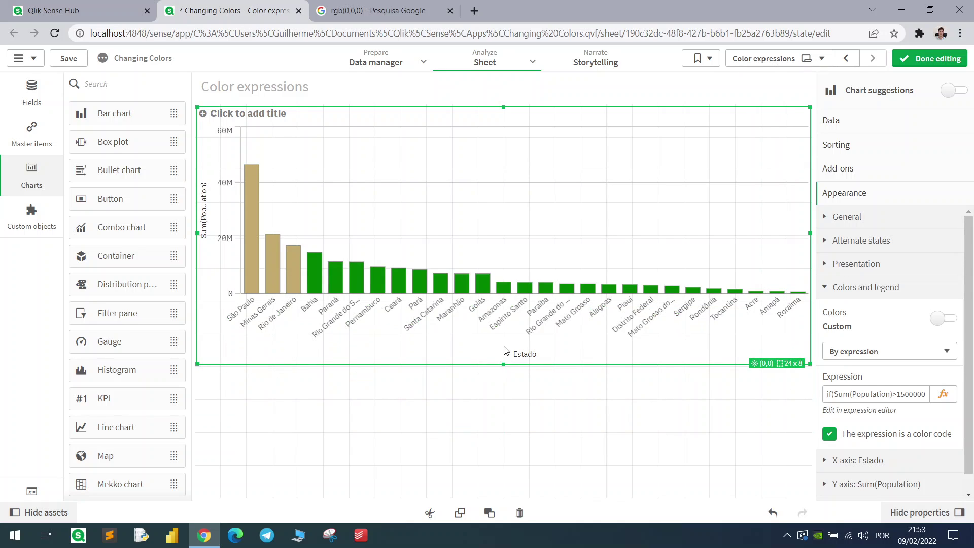
click(854, 124)
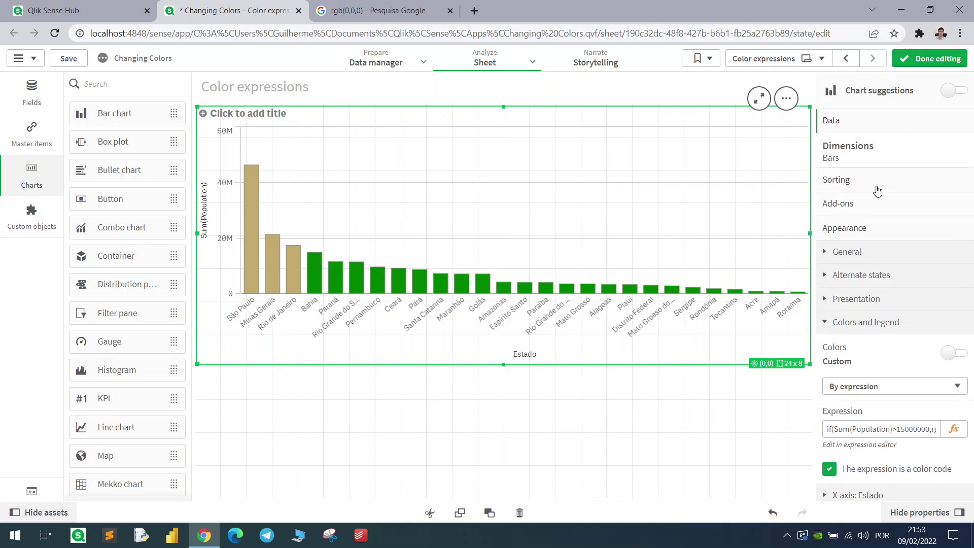
click(832, 178)
click(872, 217)
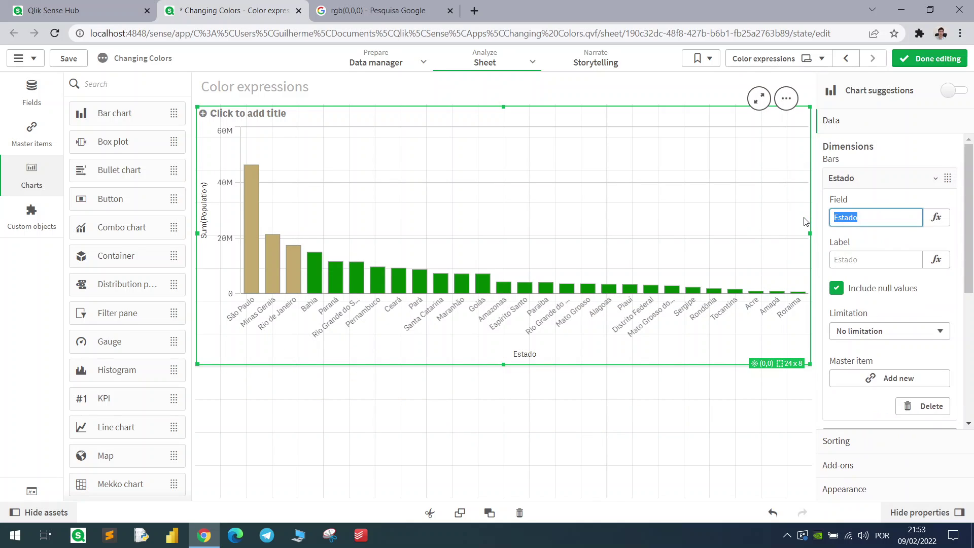
text(Cidade)
key(Tab)
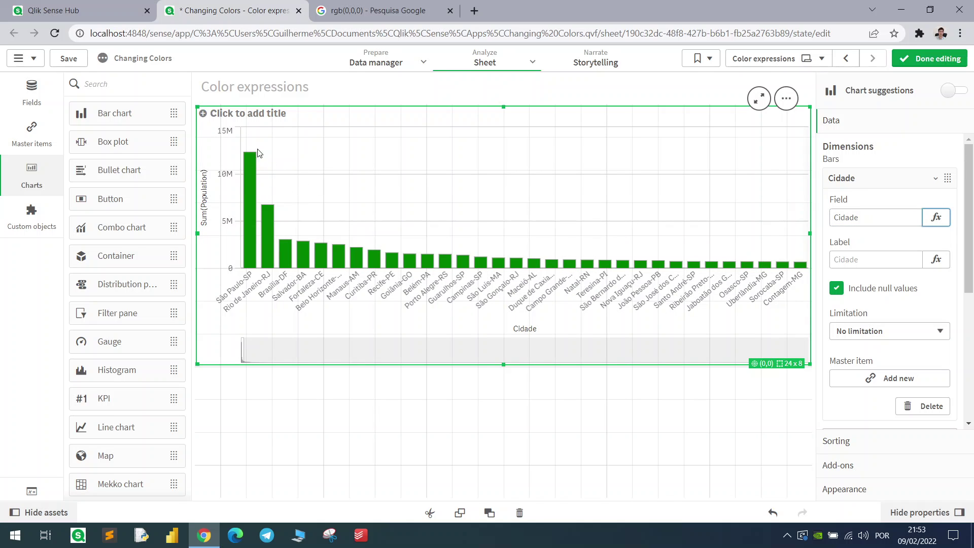
Lower the threshold in the bar chart's color expression to Sum(Population)>5000000 and apply it.
click(856, 494)
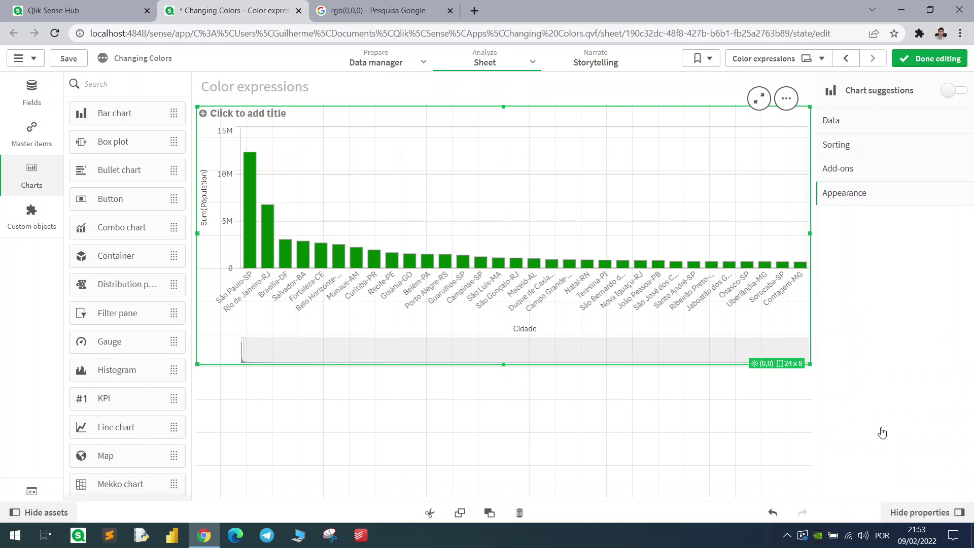
click(918, 398)
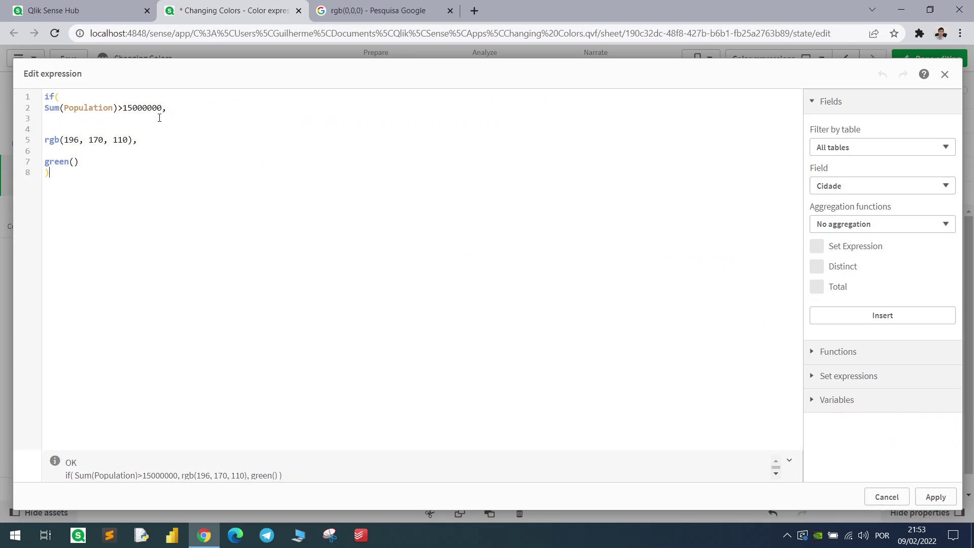
click(128, 107)
key(BackSpace)
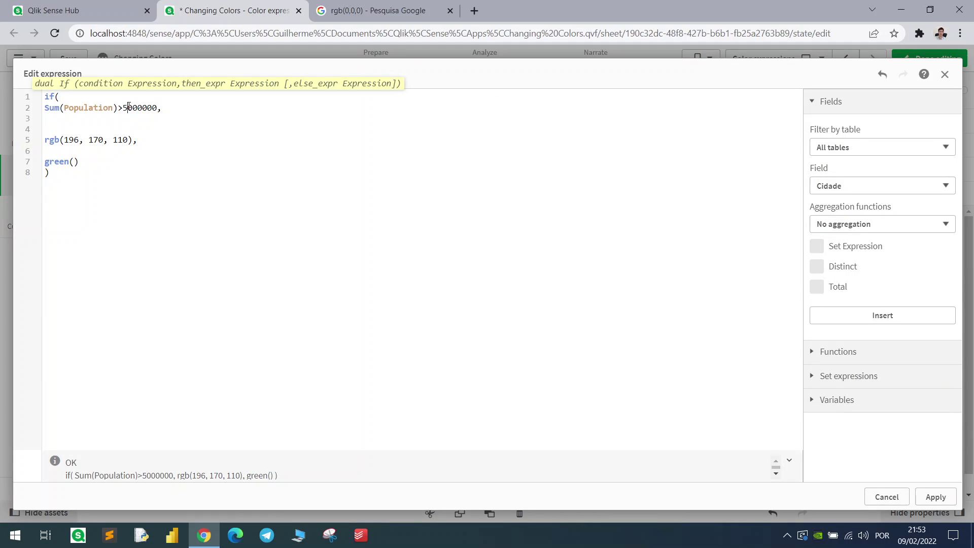
click(935, 497)
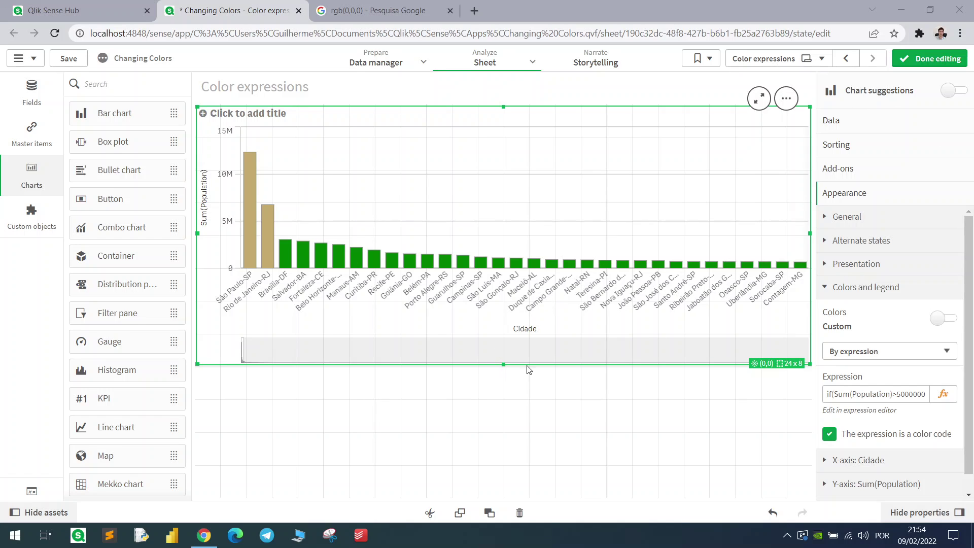
Resize the bar chart to 12 x 11 grid cells.
drag(810, 365, 500, 462)
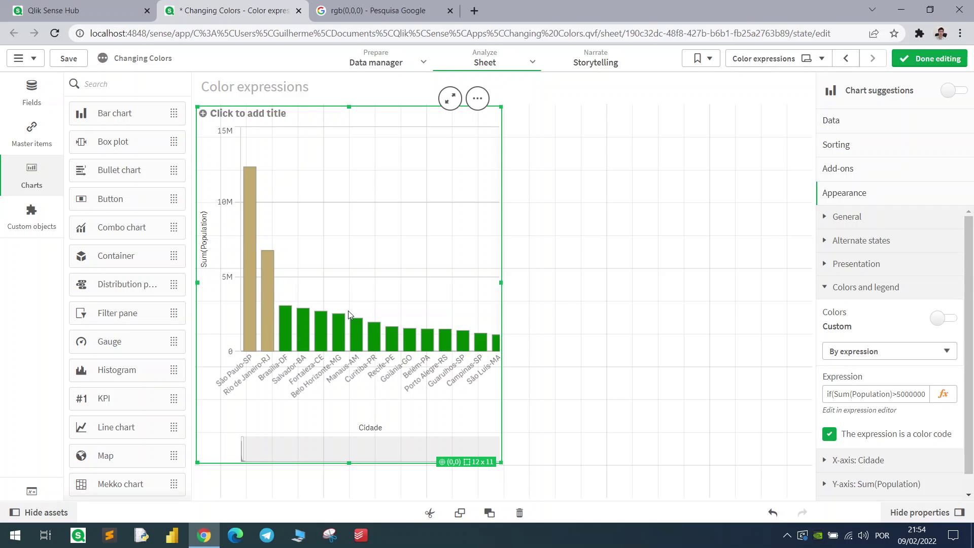
click(586, 336)
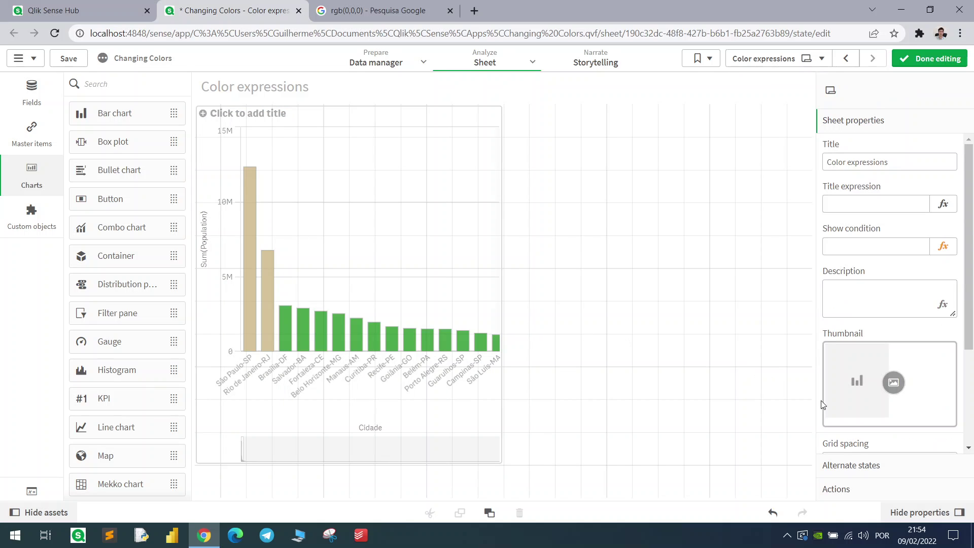
click(480, 417)
click(562, 325)
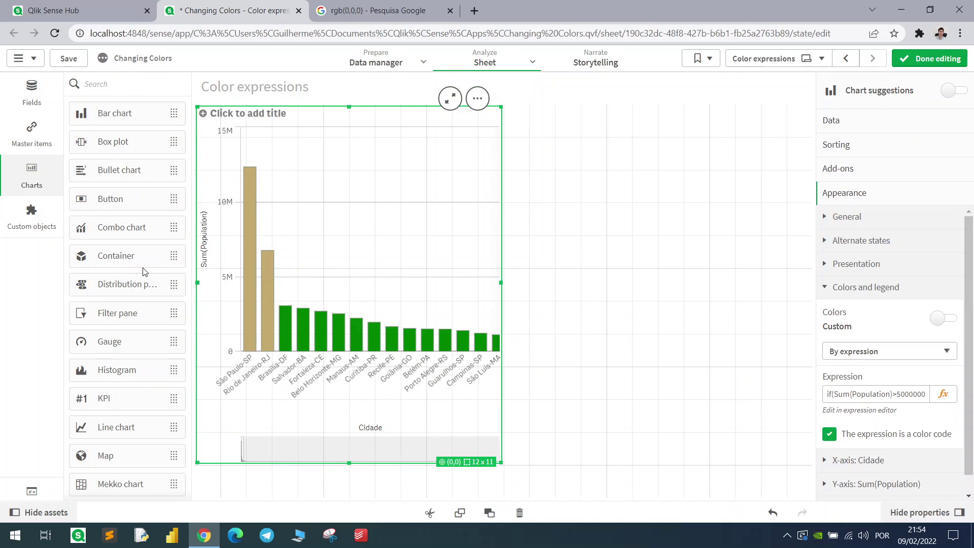
Undo the chart resize, the 5000000 threshold and the switch of the bar dimension to Cidade.
click(263, 296)
key(ctrl+z)
key(ctrl+z)
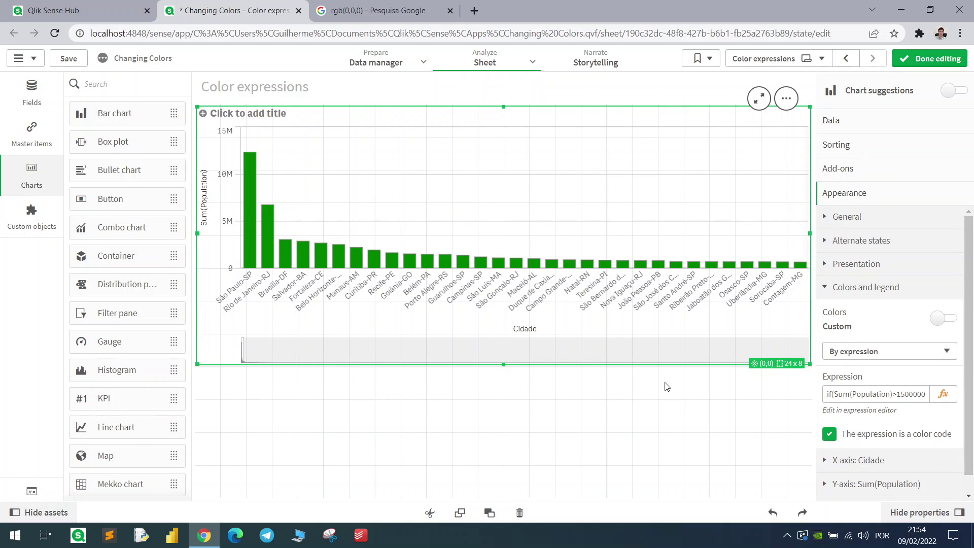
key(ctrl+z)
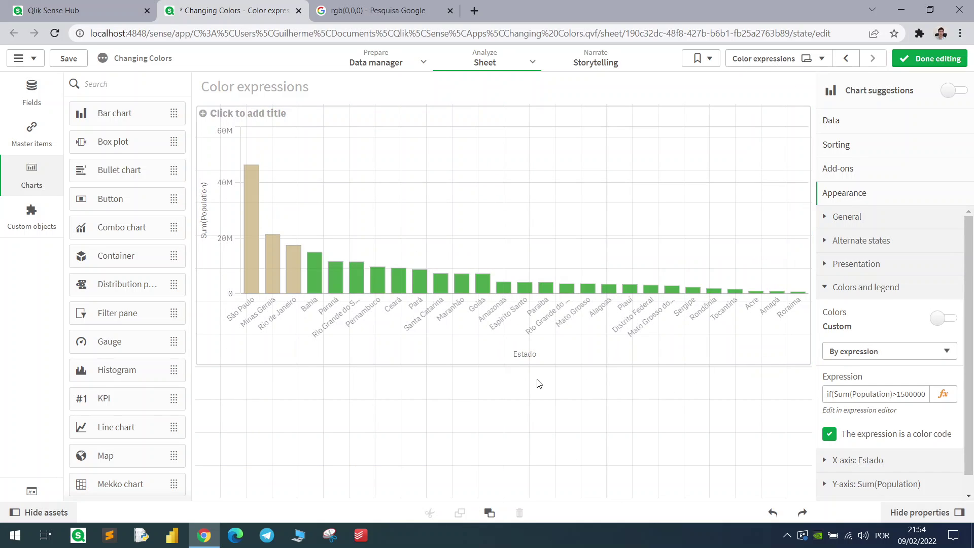
Resize the Estado bar chart to 10 x 12 grid cells and set its bars to horizontal orientation.
click(537, 382)
click(783, 355)
drag(807, 362, 449, 495)
click(872, 290)
click(877, 272)
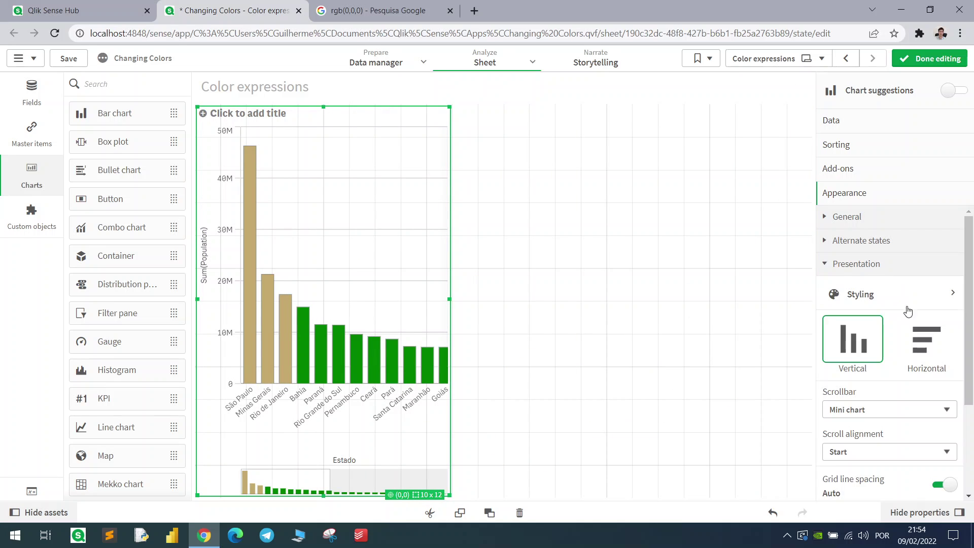
click(924, 341)
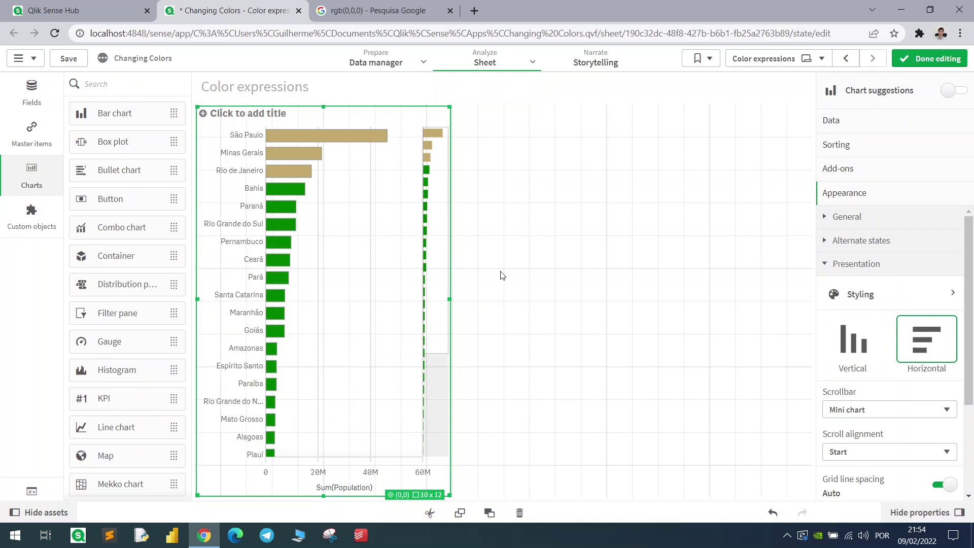
Paste a copy of the bar chart into the empty area beside it and enlarge the copy to 14 x 12 grid cells.
click(604, 232)
key(ctrl+v)
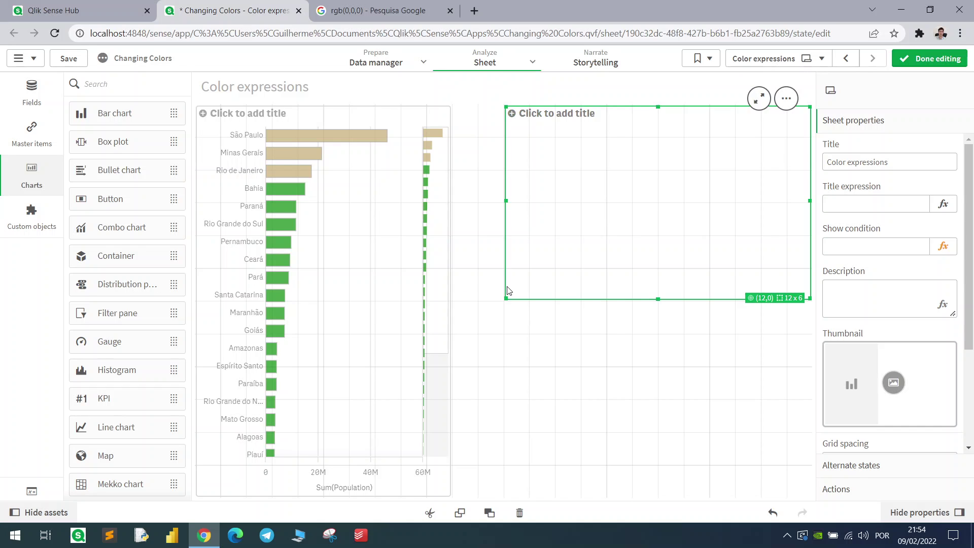
drag(506, 299, 454, 494)
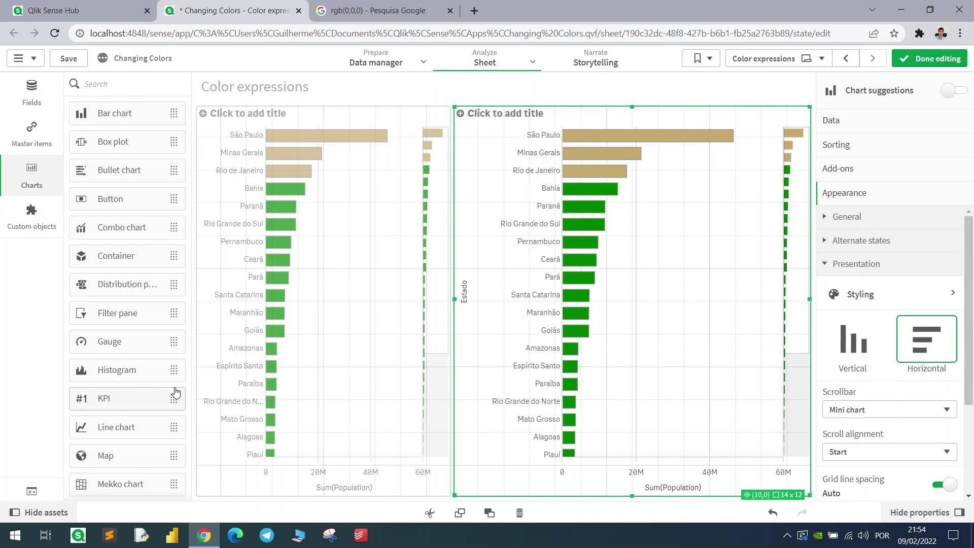
Convert the copied bar chart into a table.
scroll(126, 396, down, 4)
drag(126, 401, 652, 336)
click(642, 304)
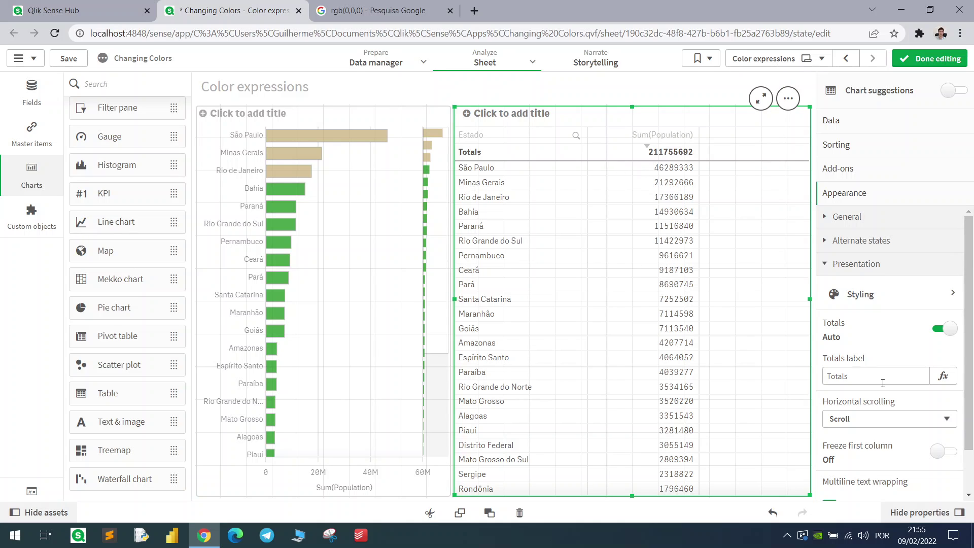
Set the number formatting of the table's Sum(Population) column to Number.
click(862, 121)
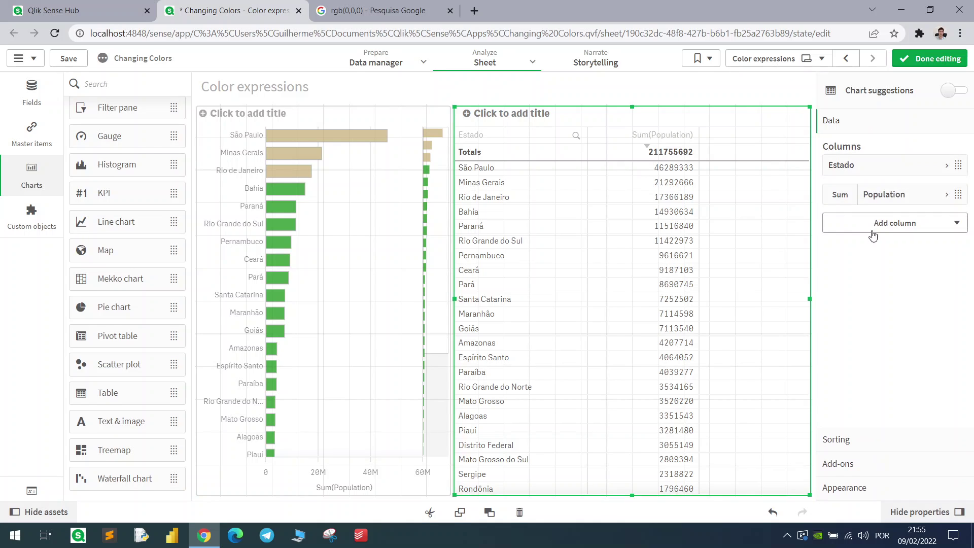
click(892, 200)
click(862, 334)
click(860, 356)
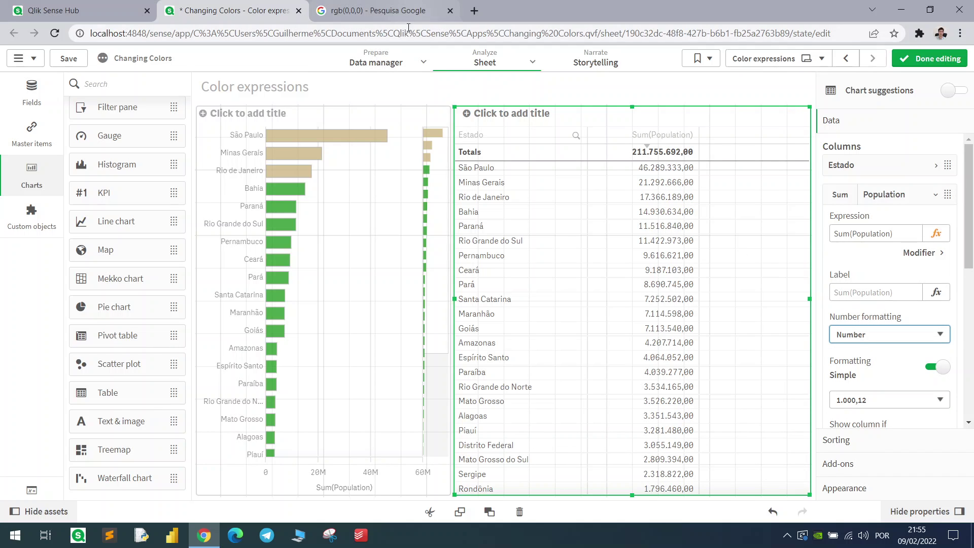
In the Google browser tab, search for "colormix1 qlik" and open the QlikView help page on color functions.
click(362, 135)
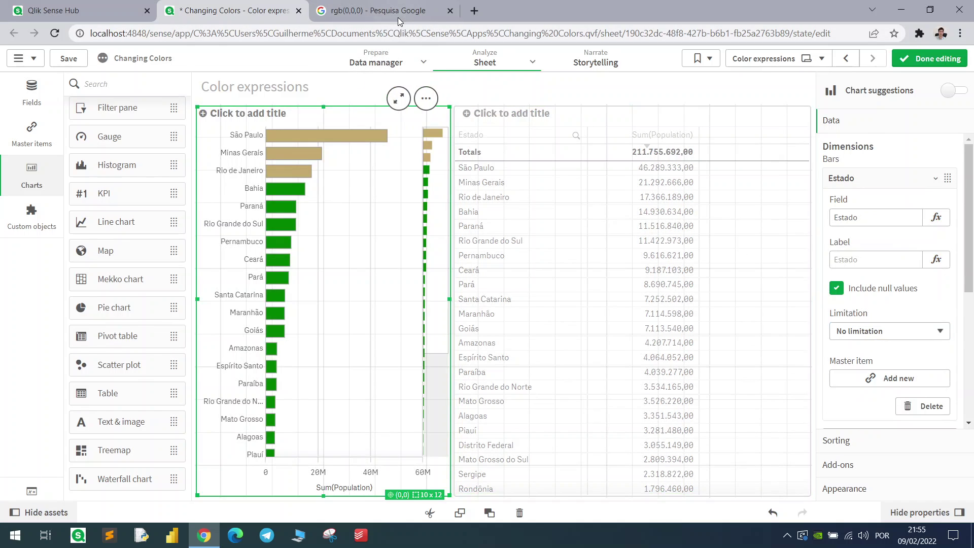
click(398, 12)
click(403, 34)
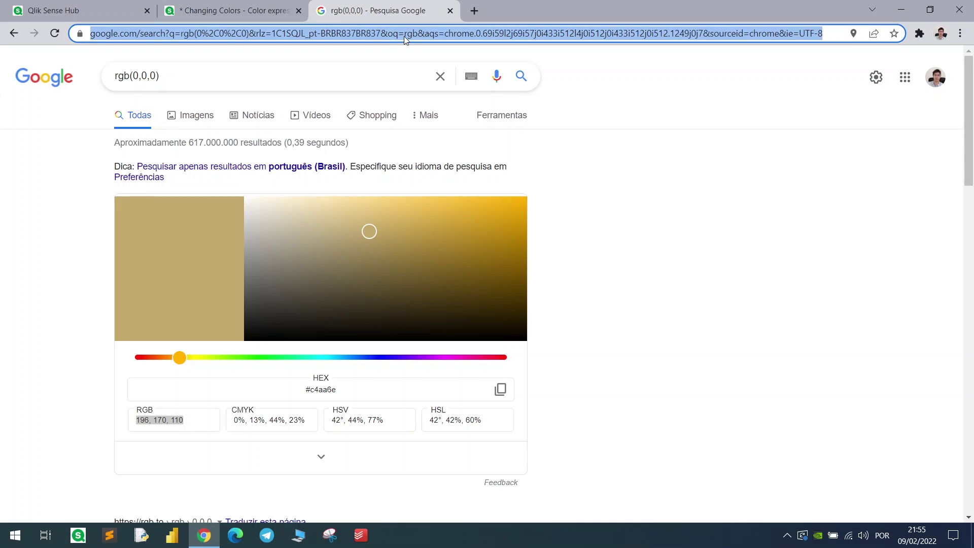
triple_click(328, 71)
text(colormix)
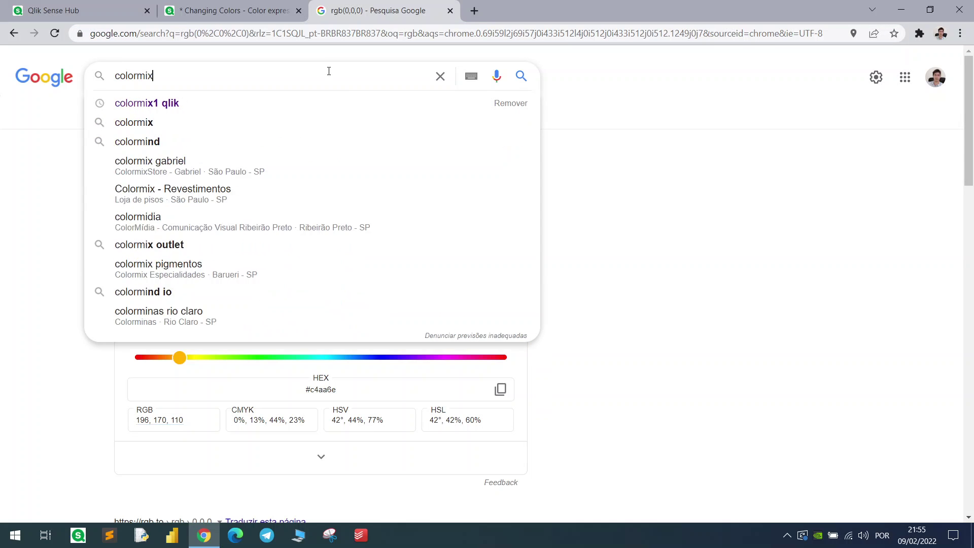
key(Down)
key(Return)
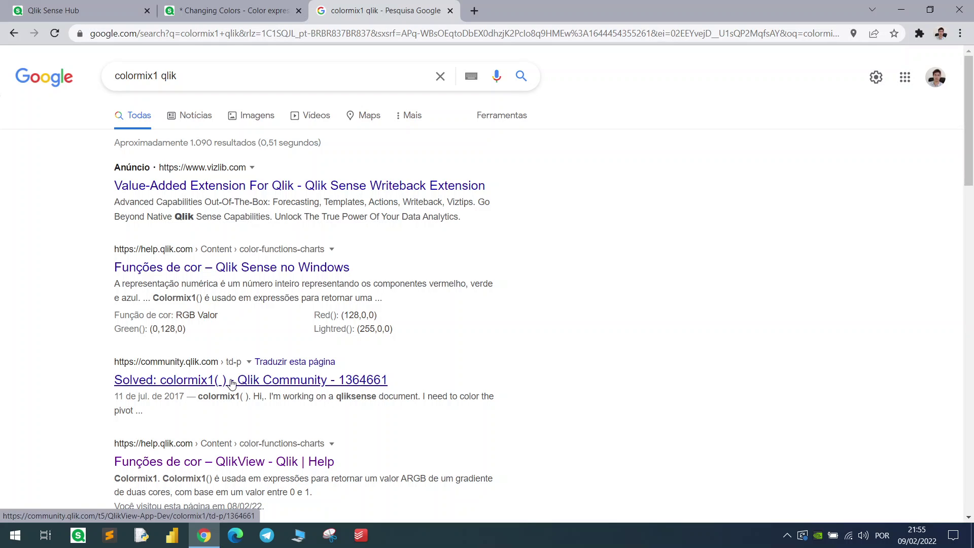
scroll(239, 330, down, 3)
click(241, 345)
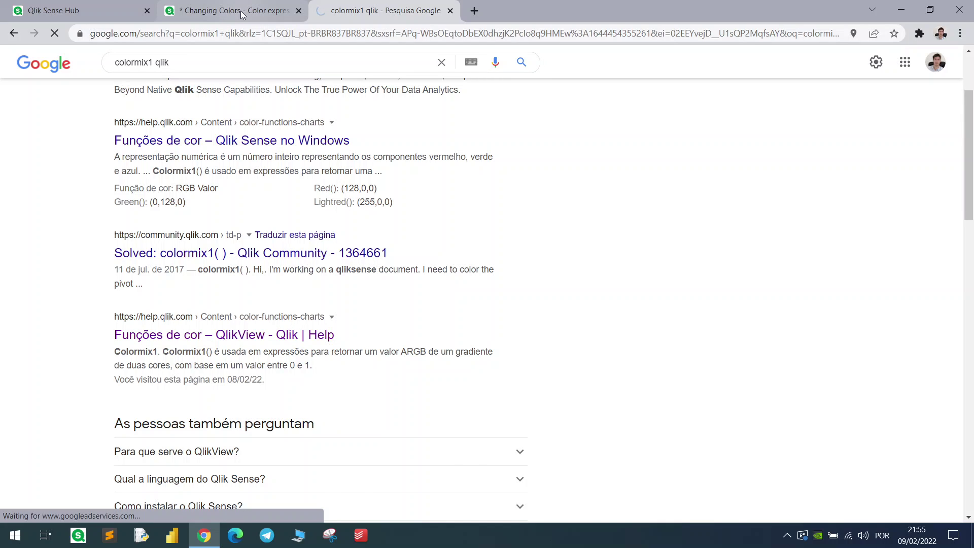
Back in Qlik Sense, duplicate the table's Sum(Population) column and open the duplicate's settings.
click(256, 11)
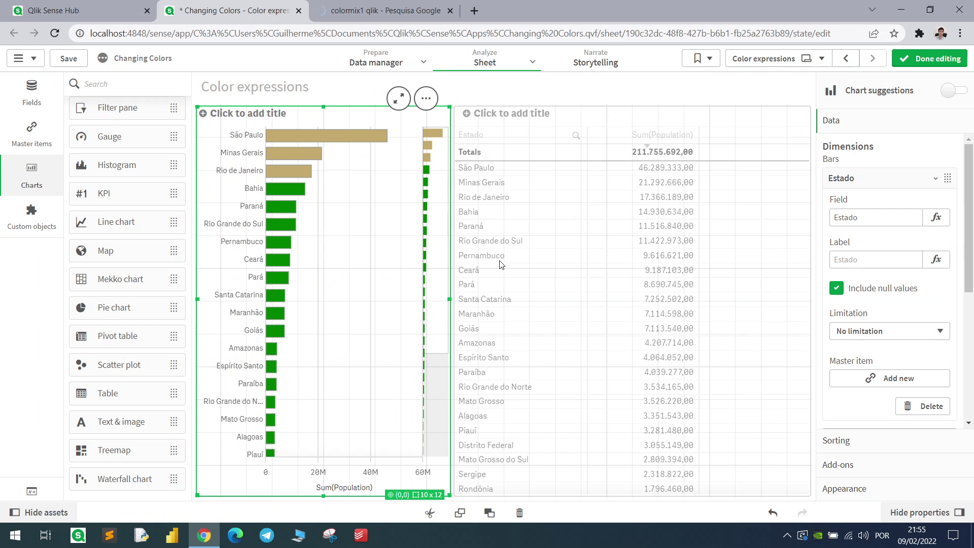
click(864, 490)
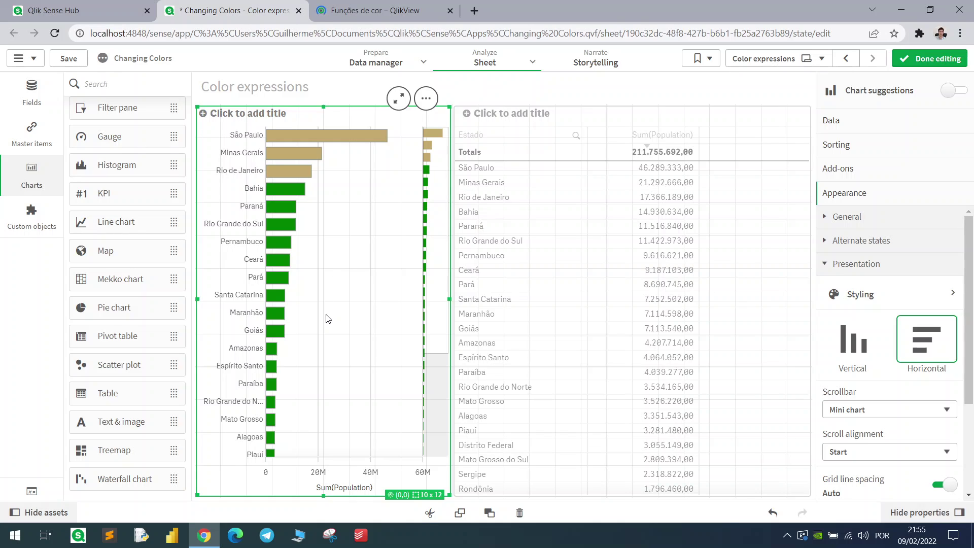
click(632, 247)
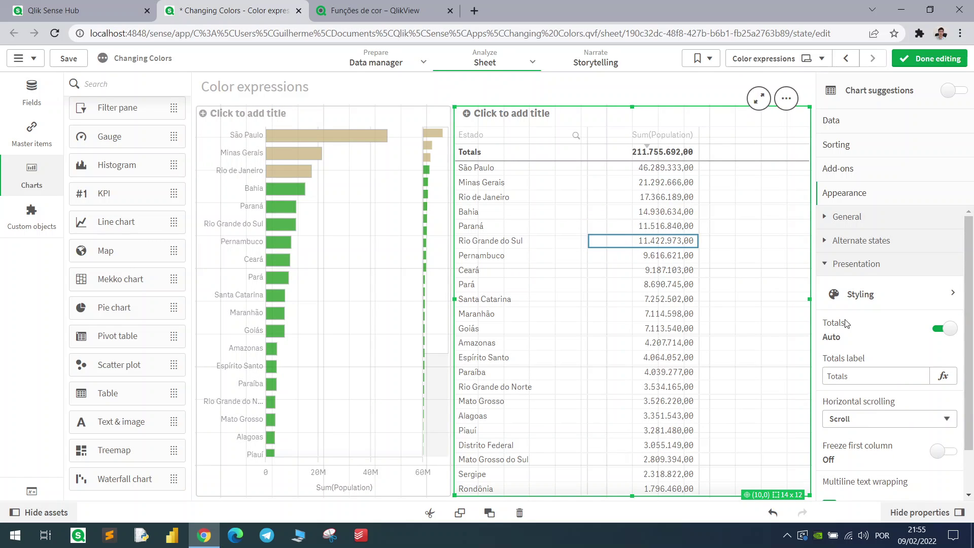
click(854, 124)
click(885, 197)
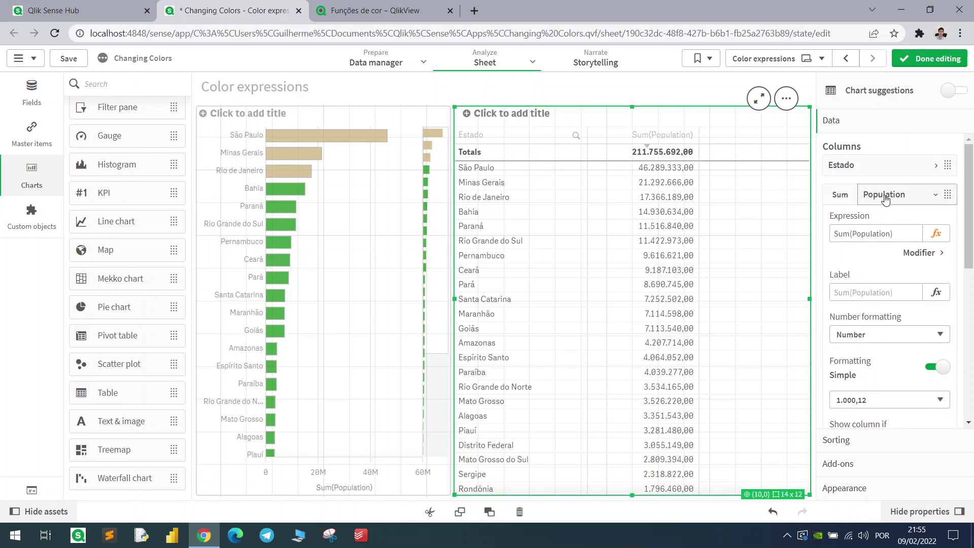
click(886, 197)
right_click(886, 197)
click(863, 159)
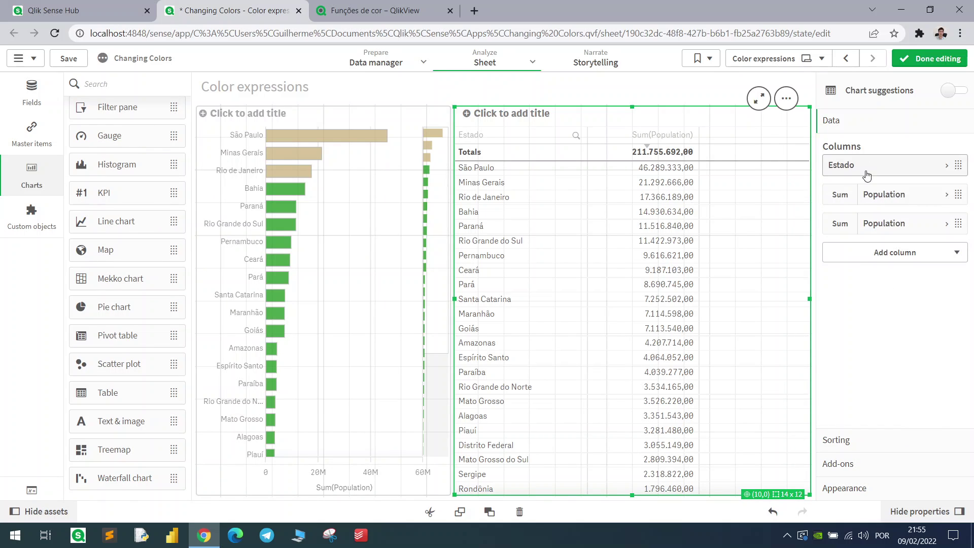
click(908, 223)
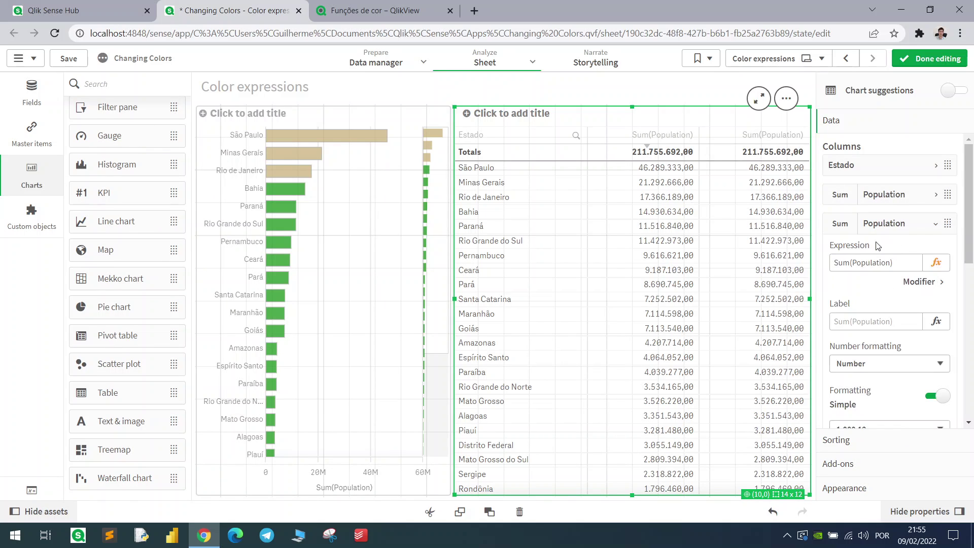
Change the duplicated column's expression to Sum(Population) / Sum(Total Population), apply it, and narrow the table to 11 x 12 grid cells.
click(936, 263)
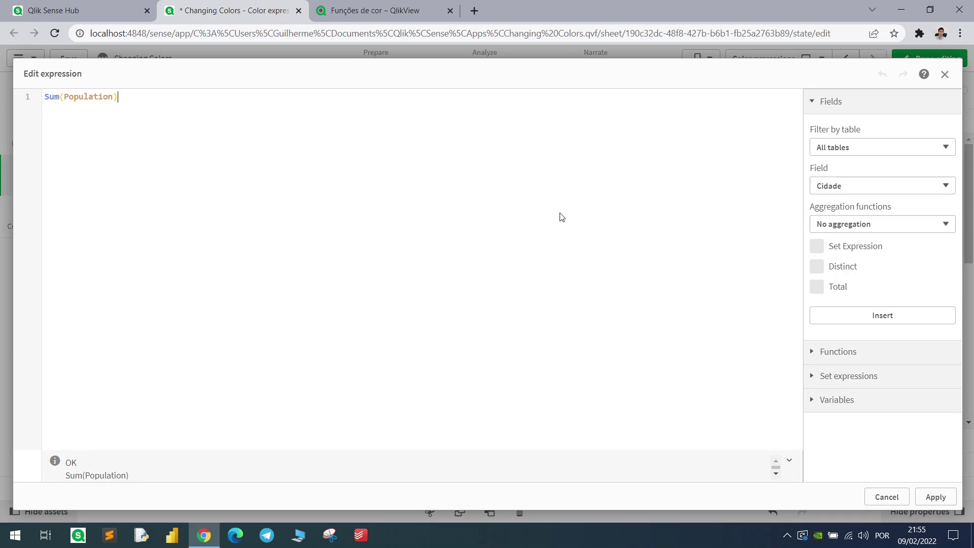
text(Sum)
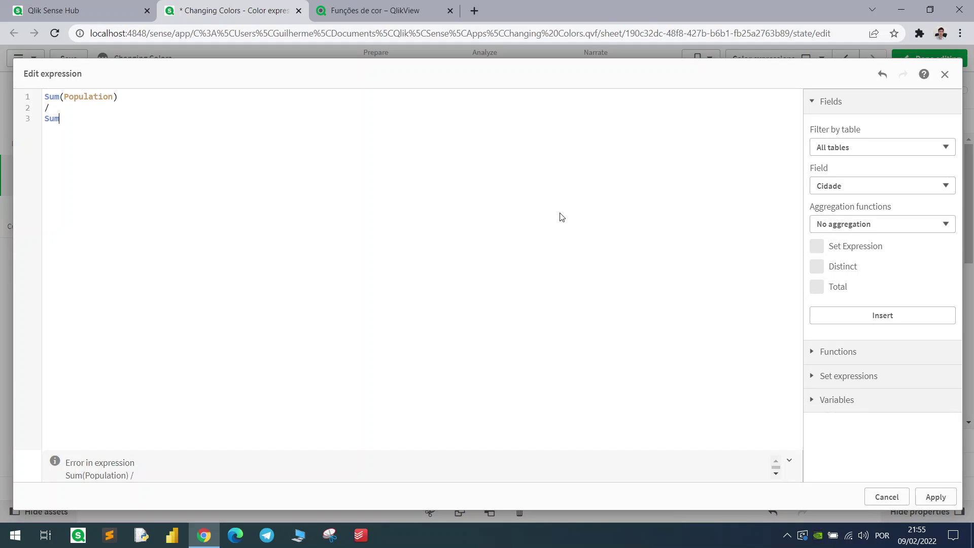
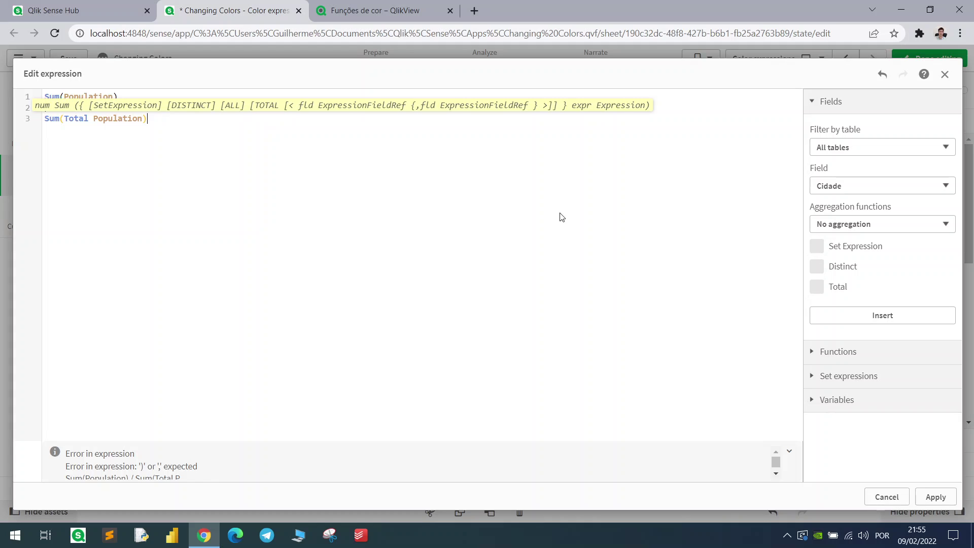
click(936, 497)
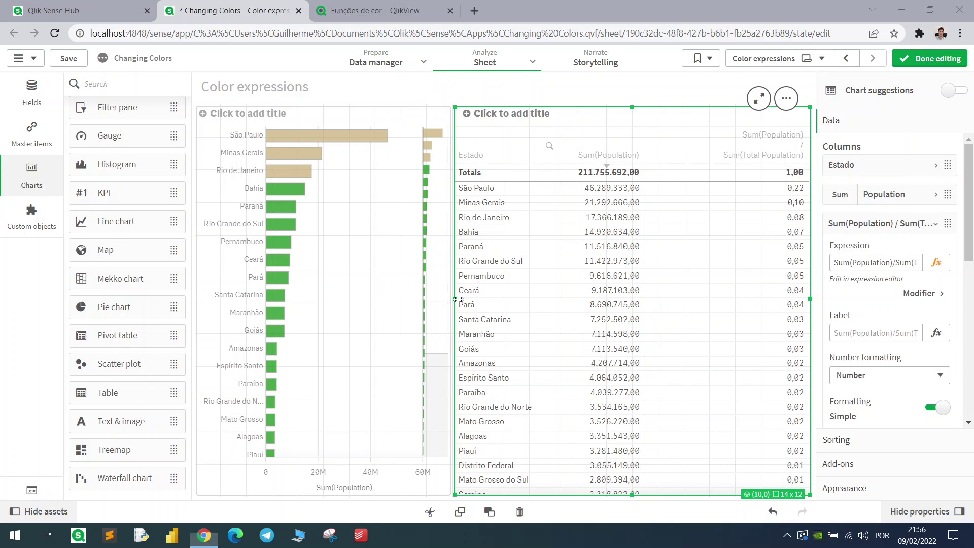
drag(458, 300, 532, 300)
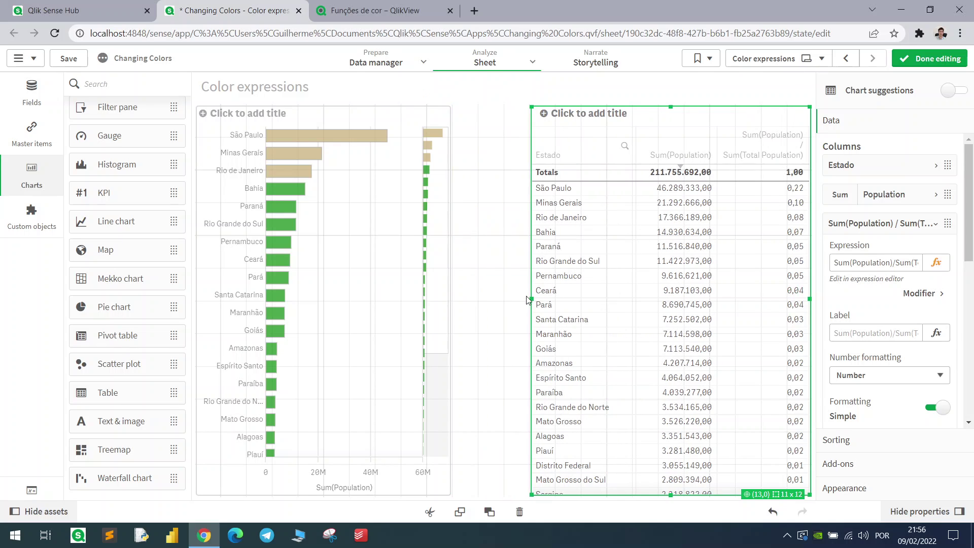
Copy the whole Sum(Population) / Sum(Total Population) expression from the table column, leave the editor without applying, and select the bar chart.
click(902, 264)
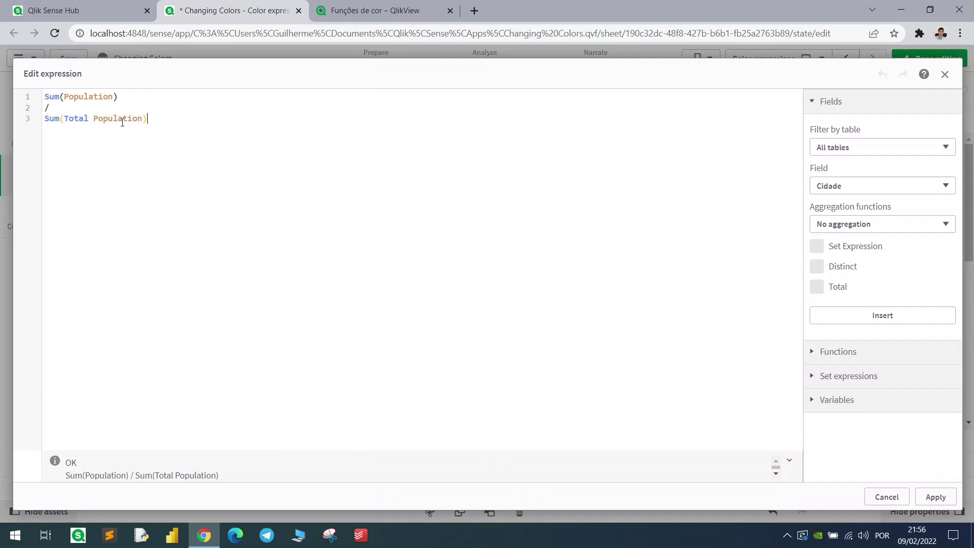
key(ctrl+a)
key(ctrl+c)
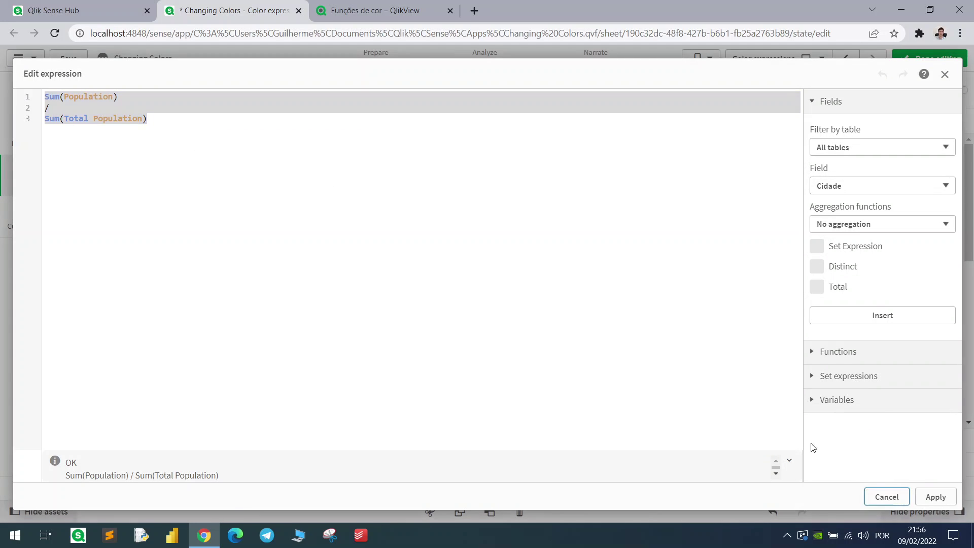
click(887, 497)
click(296, 151)
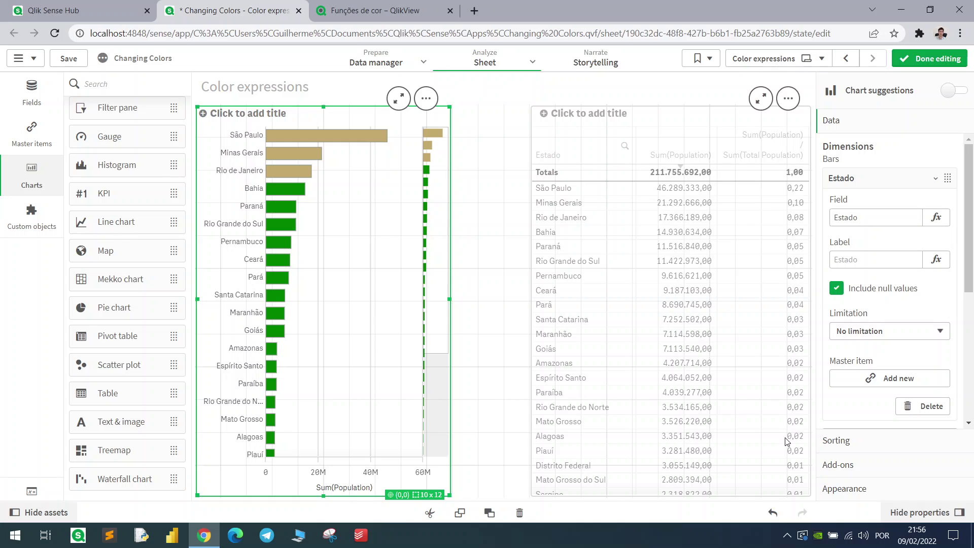
Replace the bar chart's color expression with Colormix1(Sum(Population) / Sum(Total Population), white(), black()) and apply it.
click(845, 489)
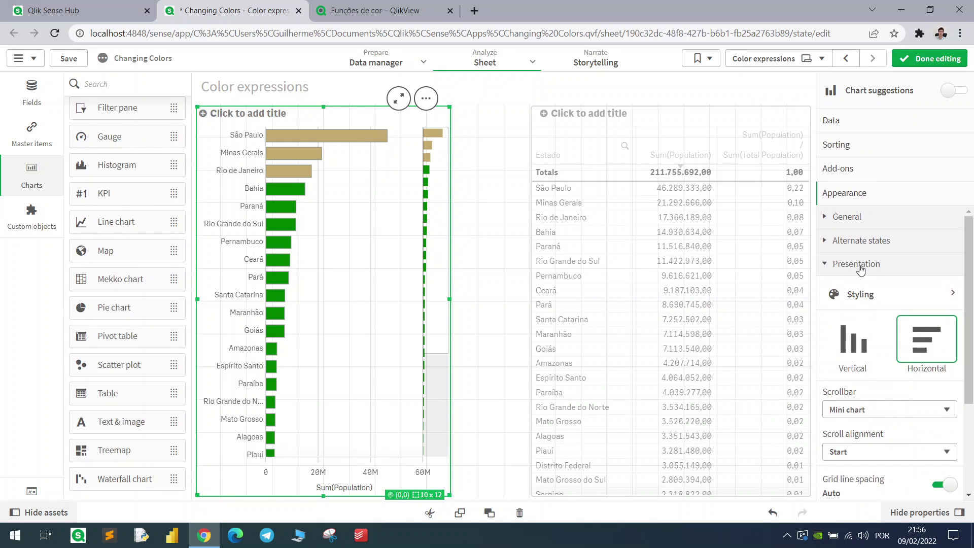
click(860, 268)
click(899, 288)
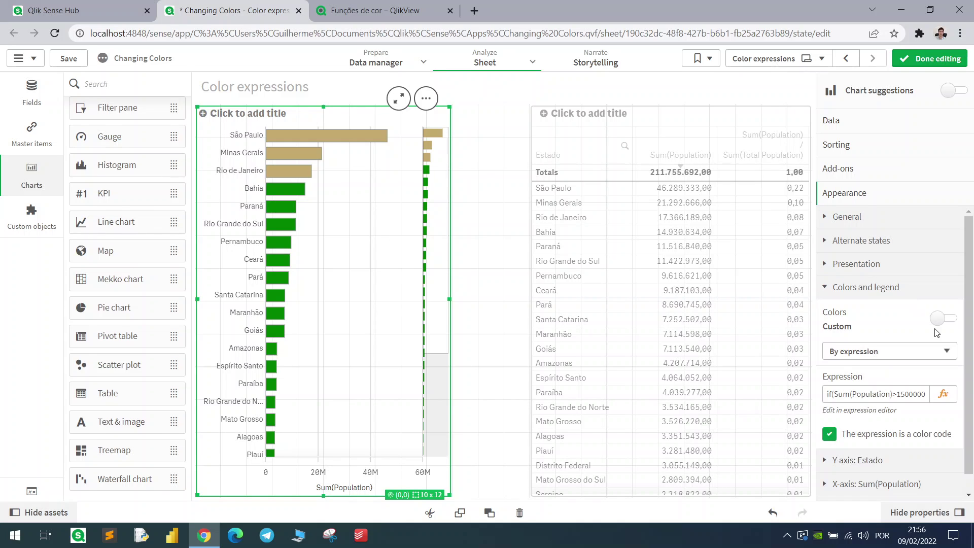
click(943, 401)
drag(401, 299, 11, 24)
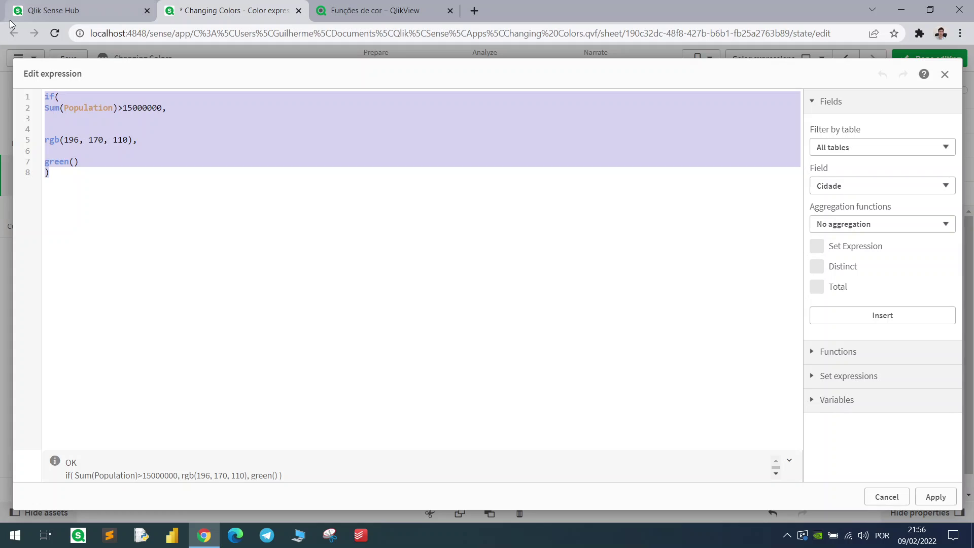
key(BackSpace)
text(Color)
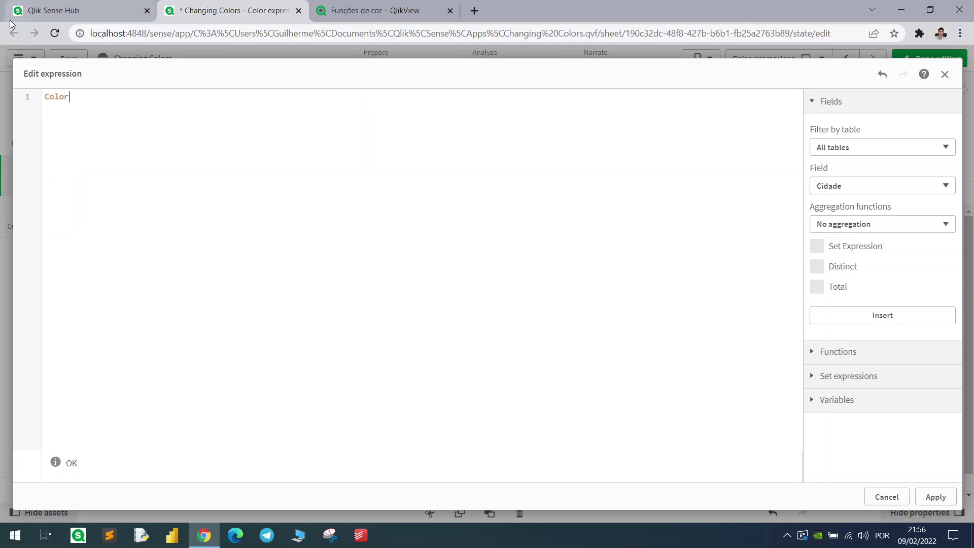
text(mix1()
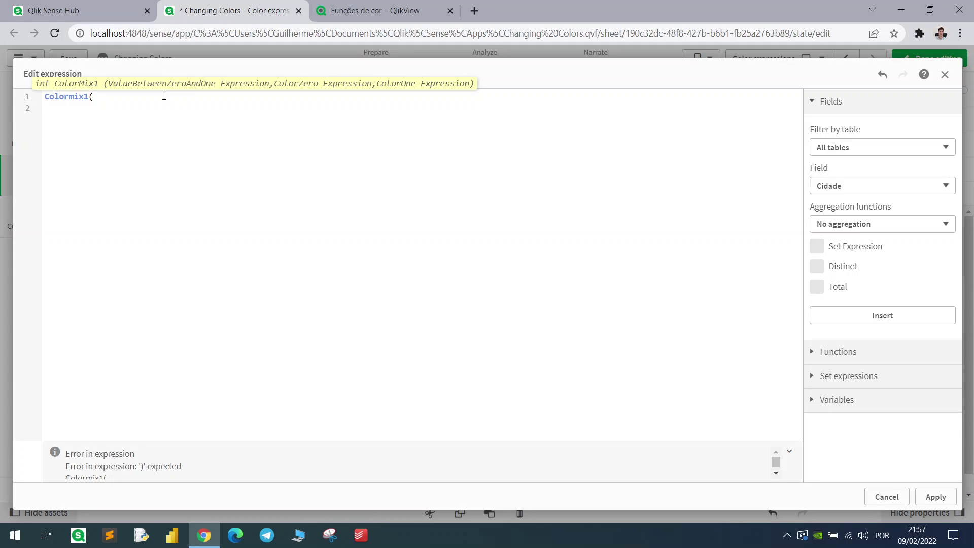
key(ctrl+v)
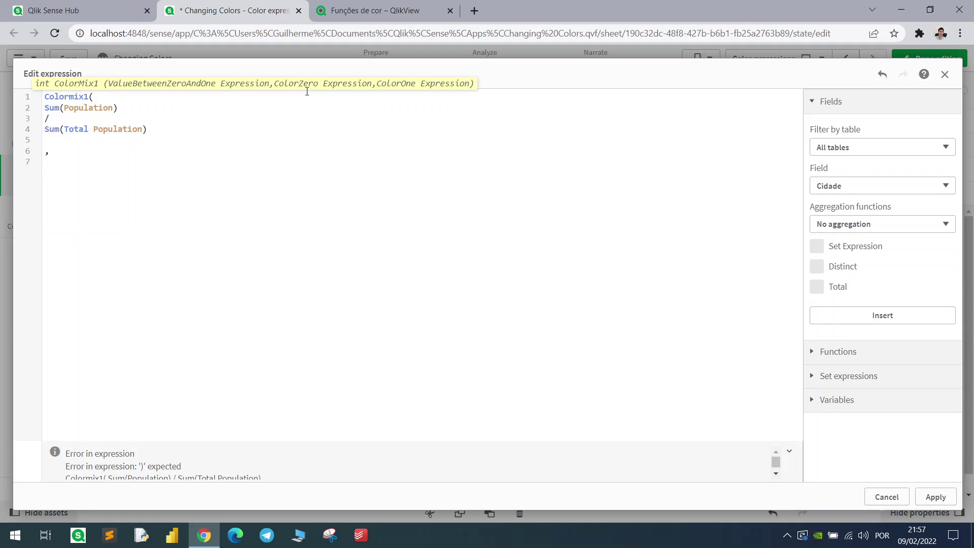
text(hite)
text(lack()
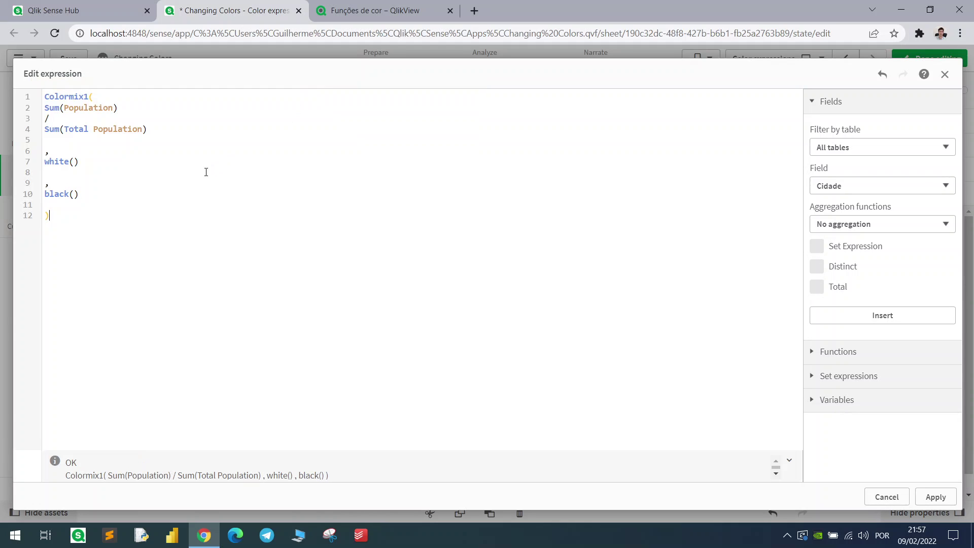
click(935, 497)
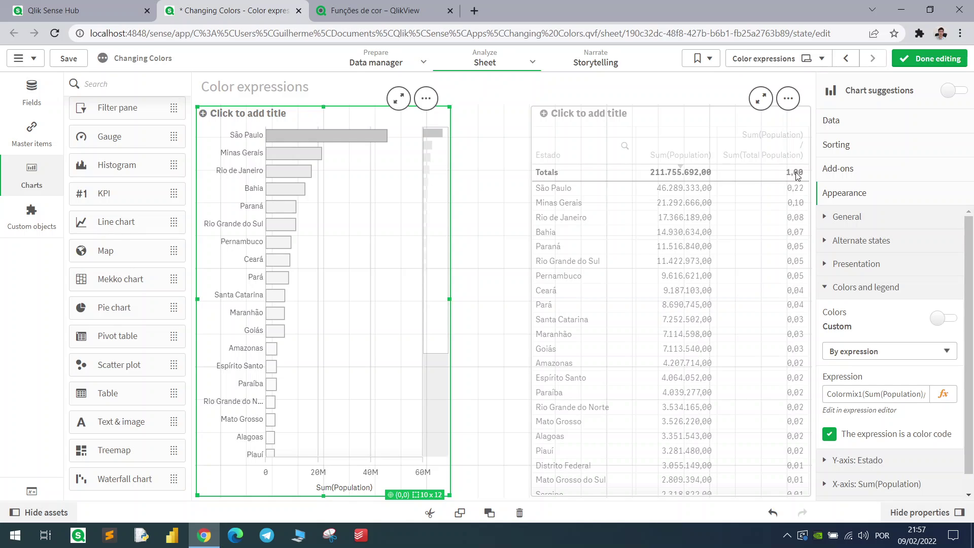
Finish editing the sheet, filter the table to the states from Rio de Janeiro to Piauí, and clear that Estado selection.
click(914, 63)
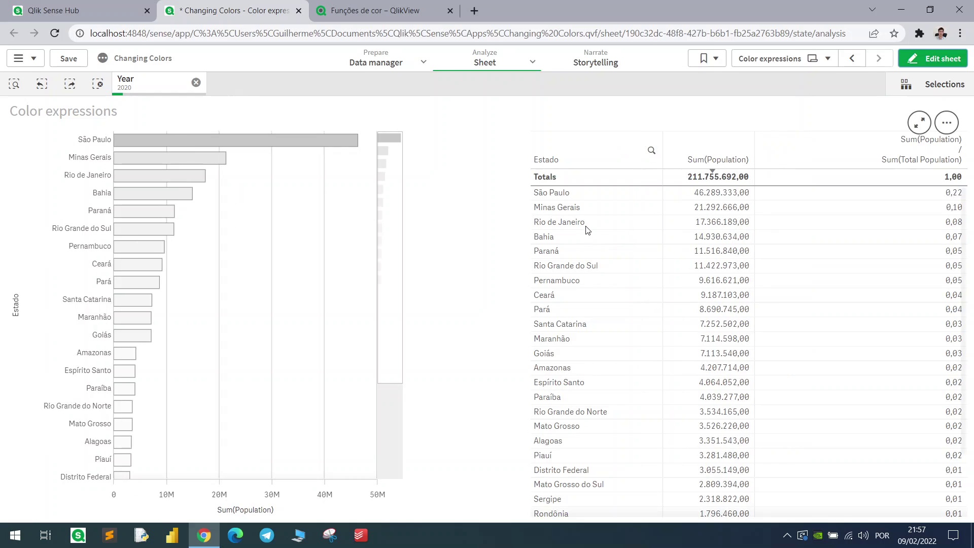
drag(588, 331, 578, 455)
click(502, 109)
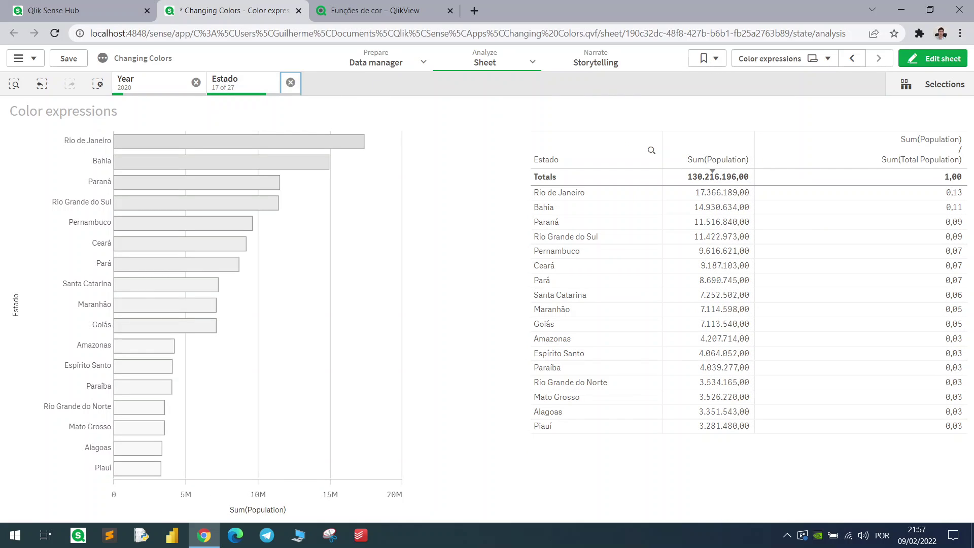
click(290, 82)
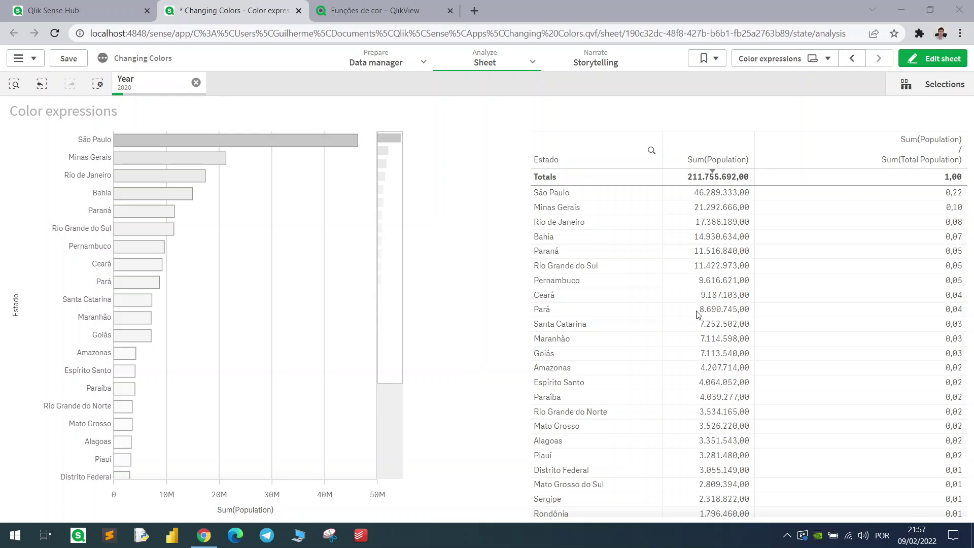
Select the states from Amazonas to Mato Grosso do Sul in the table, and narrow the chart to Espírito Santo through Alagoas.
scroll(624, 339, down, 2)
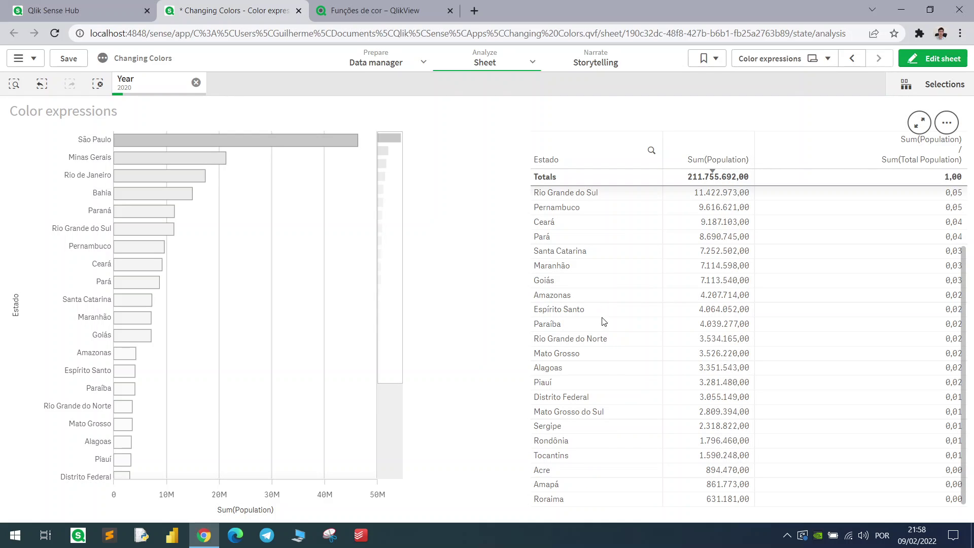
drag(600, 294, 609, 412)
click(731, 114)
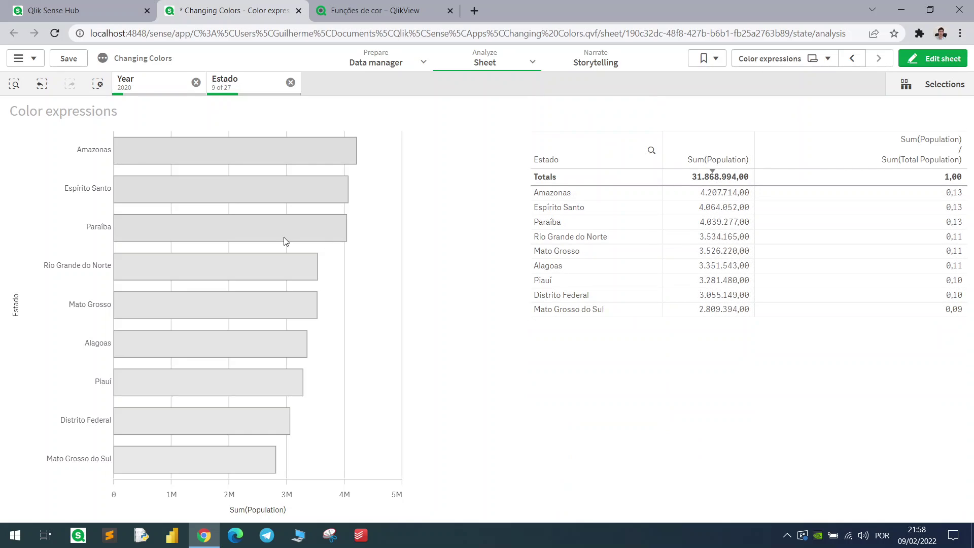
drag(76, 184, 76, 332)
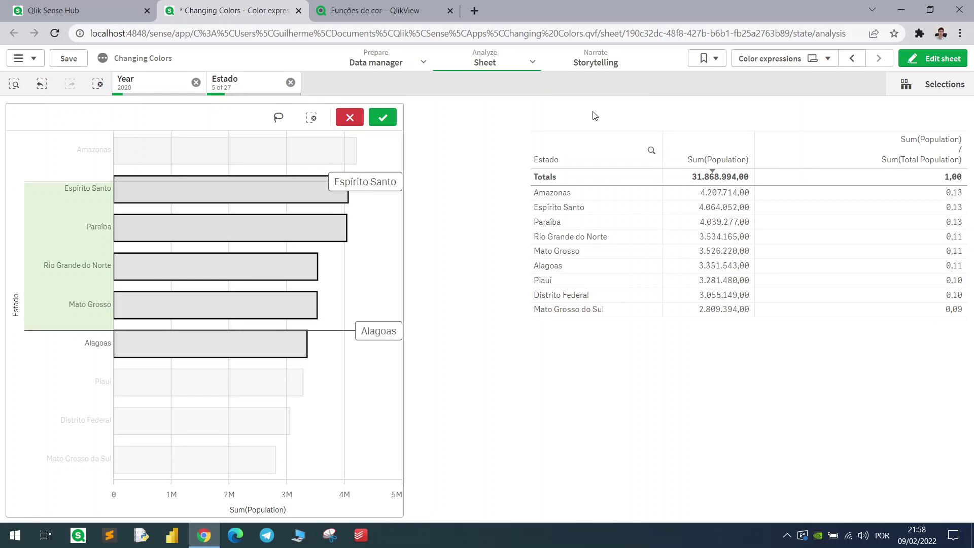
click(727, 112)
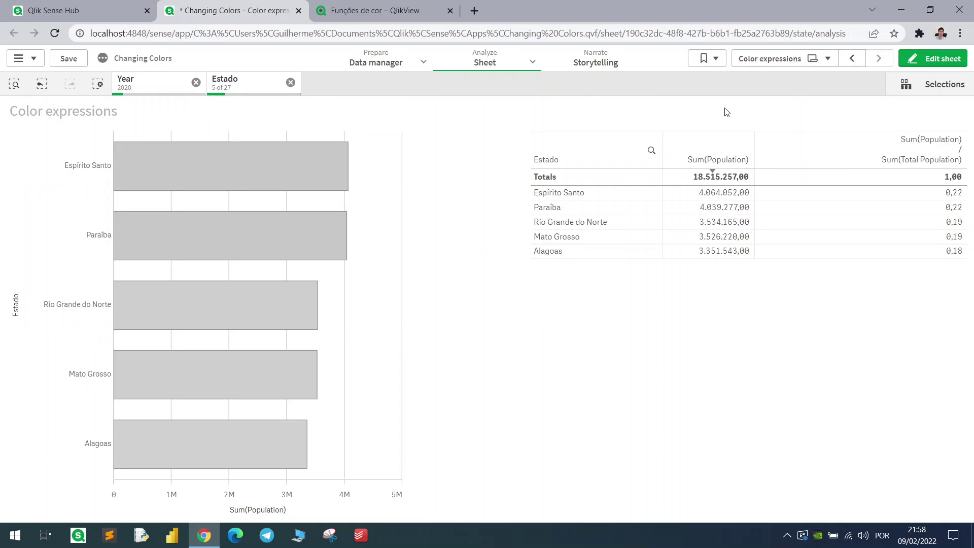
Open the bar chart's color expression for editing, and in the QlikView help browser tab search Google for rgb(0,0,0).
double_click(321, 248)
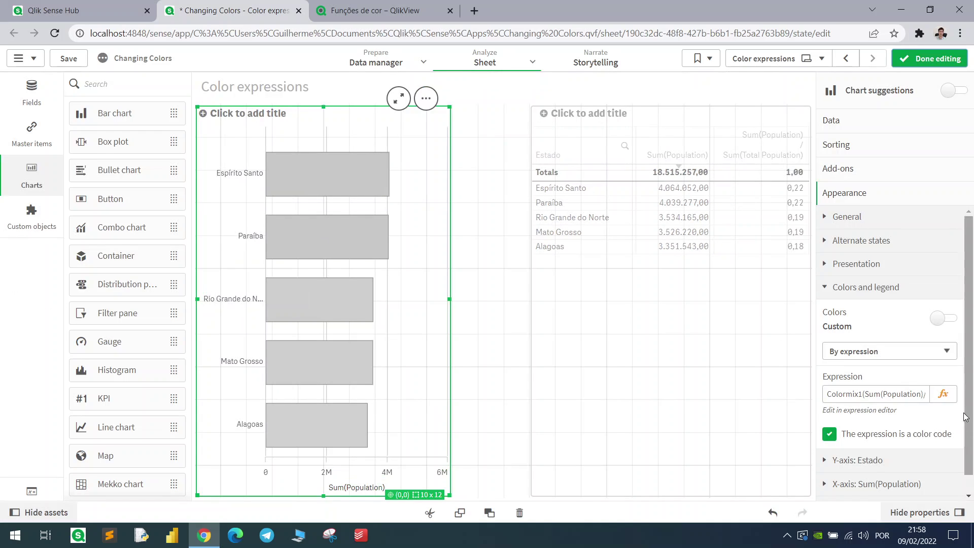
click(943, 394)
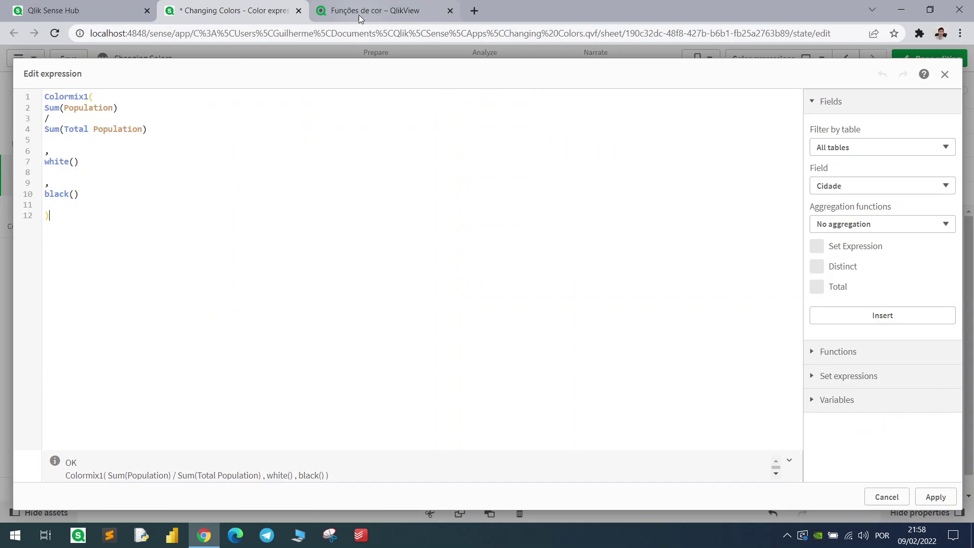
click(389, 22)
click(389, 32)
text(rgb()
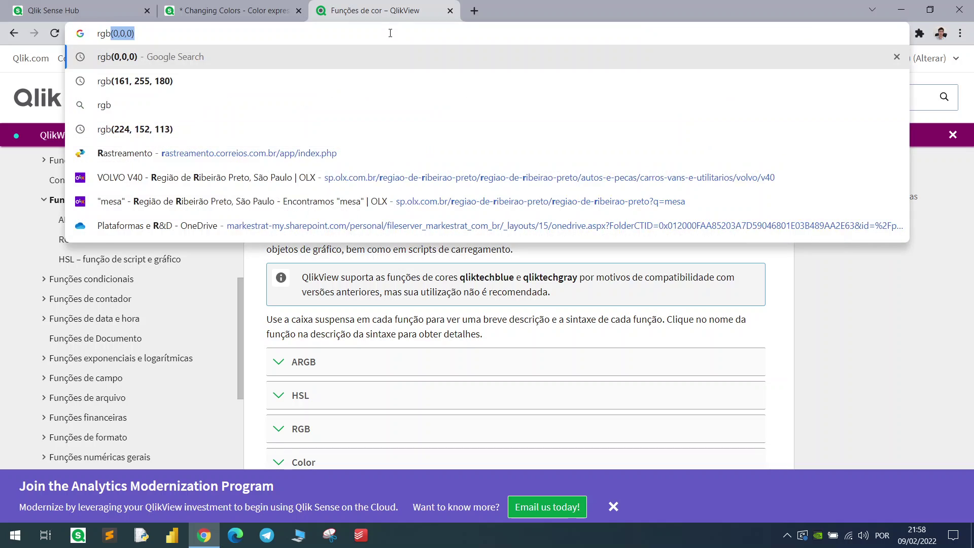
key(Return)
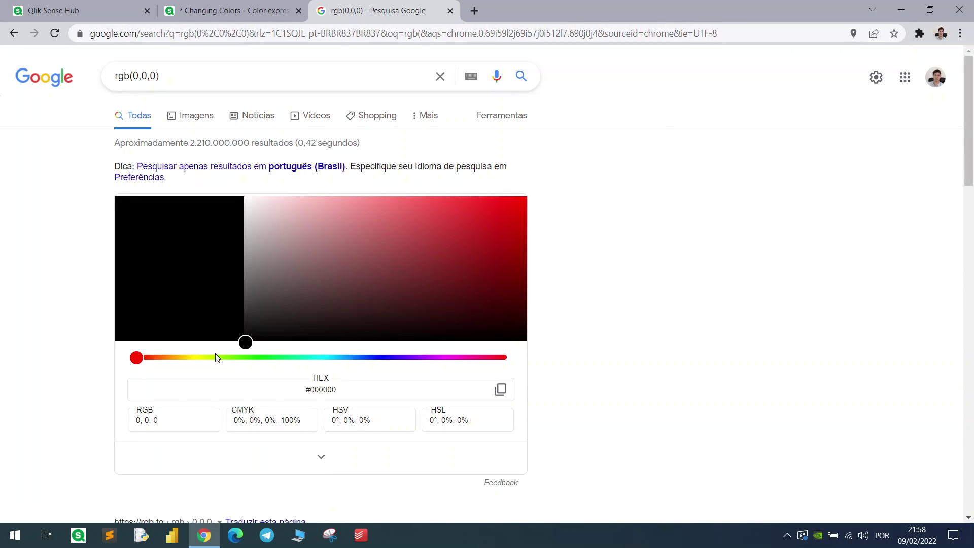
Pick a dark red in Google's color picker and copy its RGB values 199, 0, 0.
drag(390, 233, 541, 230)
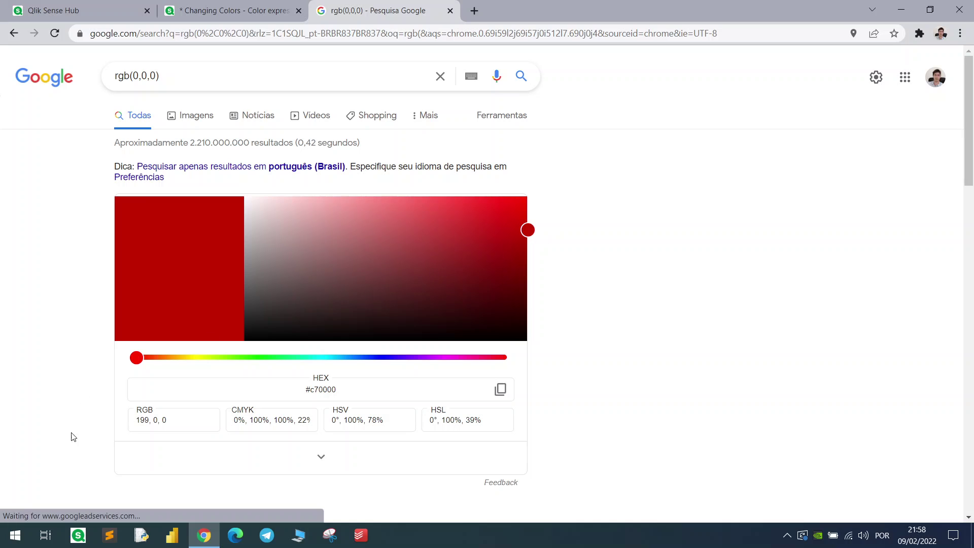
drag(168, 420, 122, 421)
key(ctrl+c)
Back in Qlik Sense, replace black() with rgb(199, 0, 0) in the Colormix1 expression and apply it.
click(225, 9)
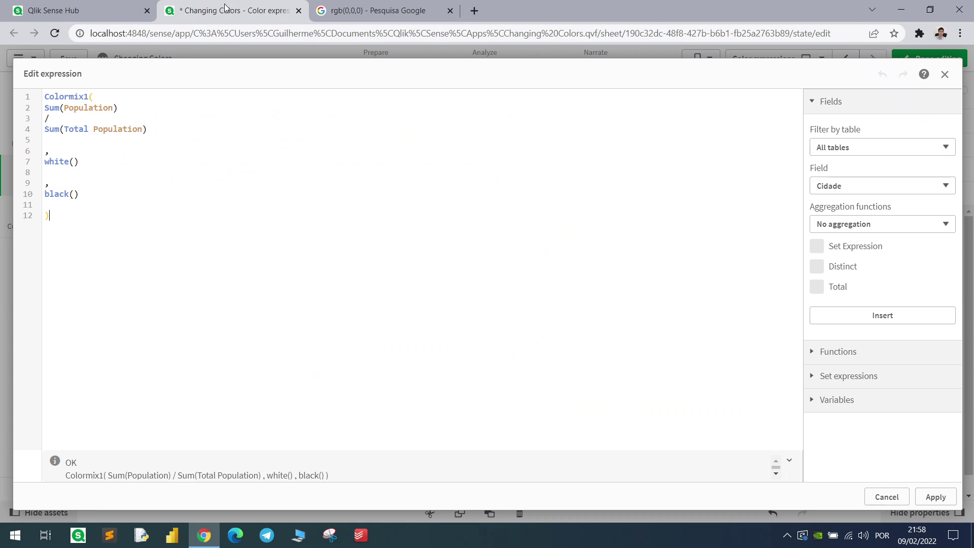
drag(80, 193, 10, 198)
text(rgb()
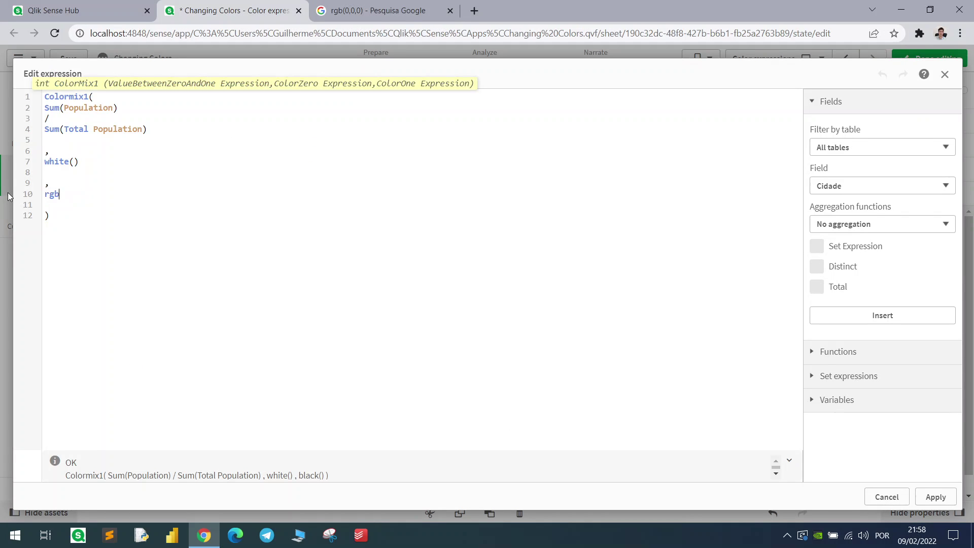
key(ctrl+v)
text())
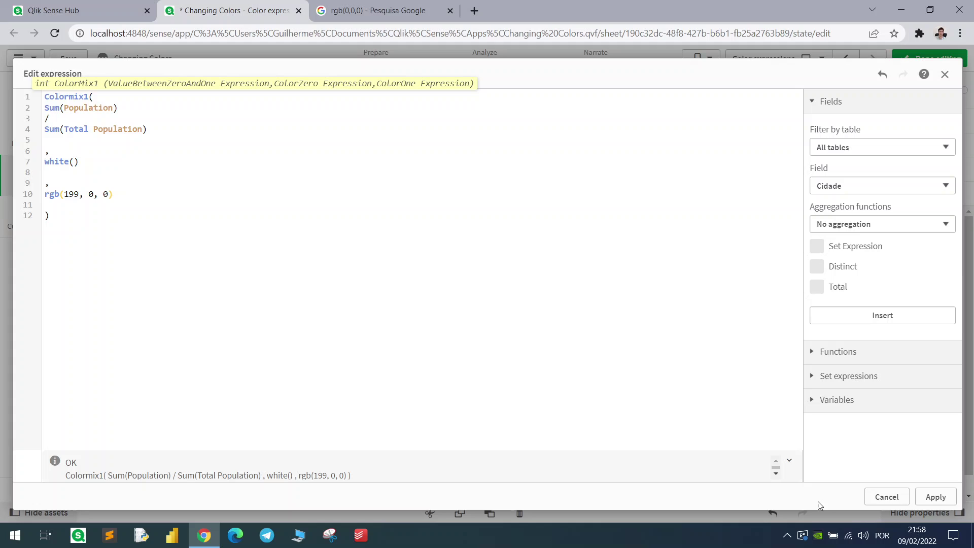
click(935, 497)
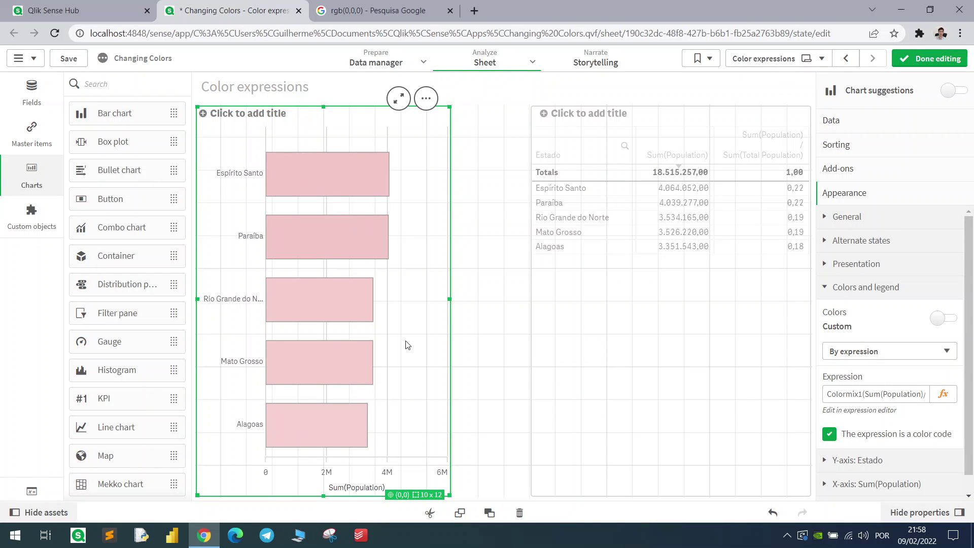
Finish editing the sheet and clear the Estado selection to check the red gradient across all states.
click(929, 59)
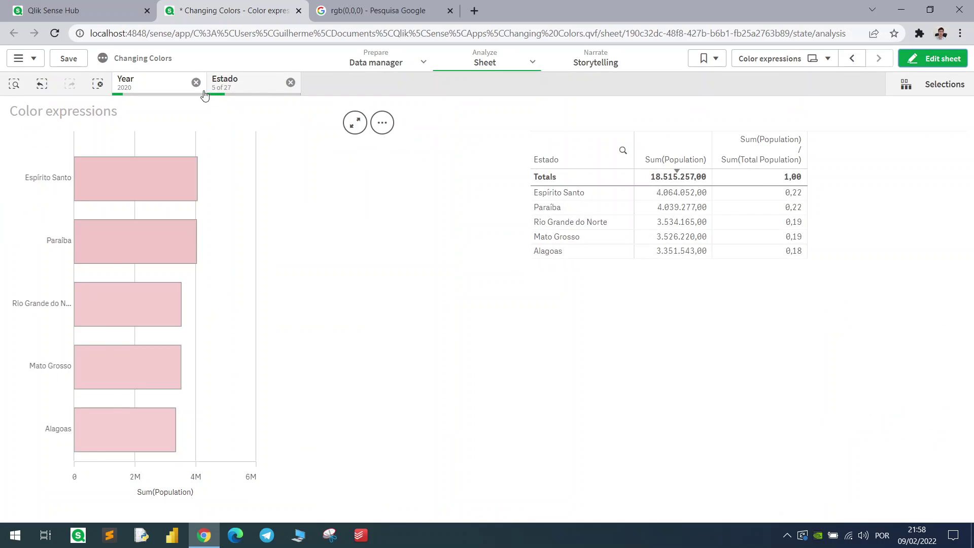
click(290, 83)
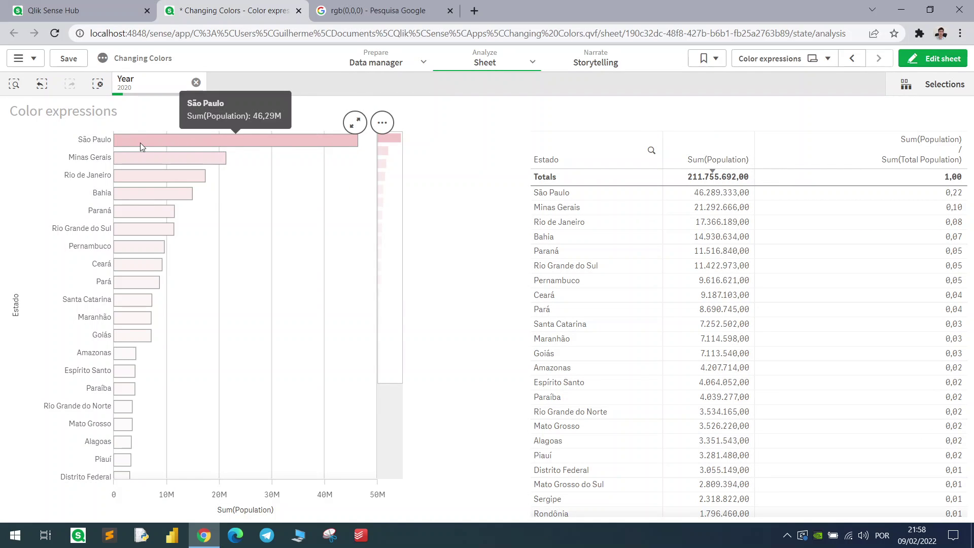
drag(395, 173, 394, 153)
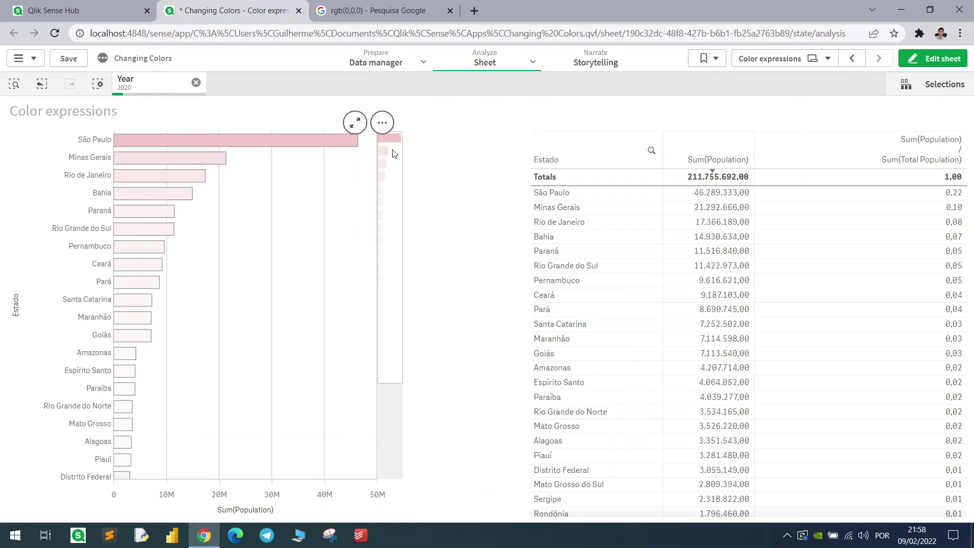
Return to sheet editing, review the bar chart's Colormix1 color expression, close it without applying, and deselect the chart.
click(921, 62)
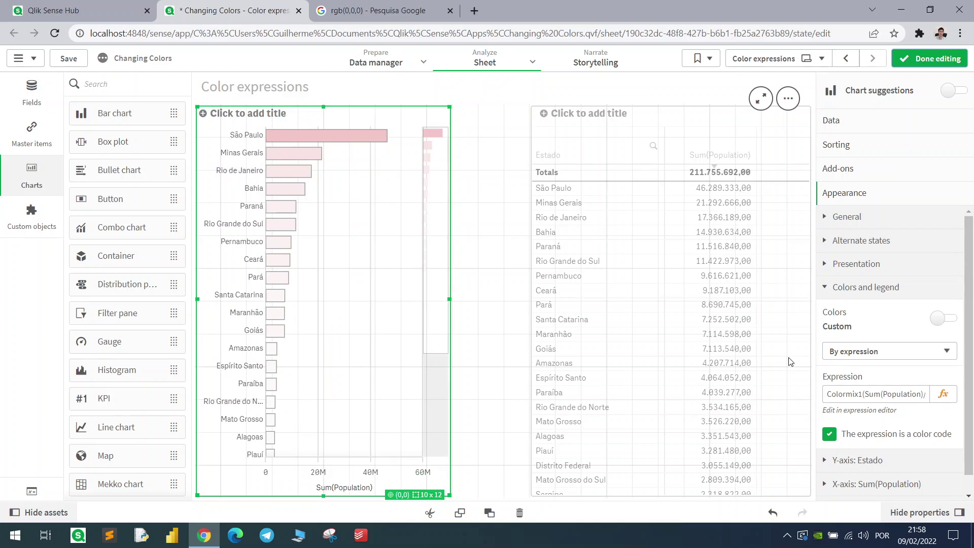
click(943, 394)
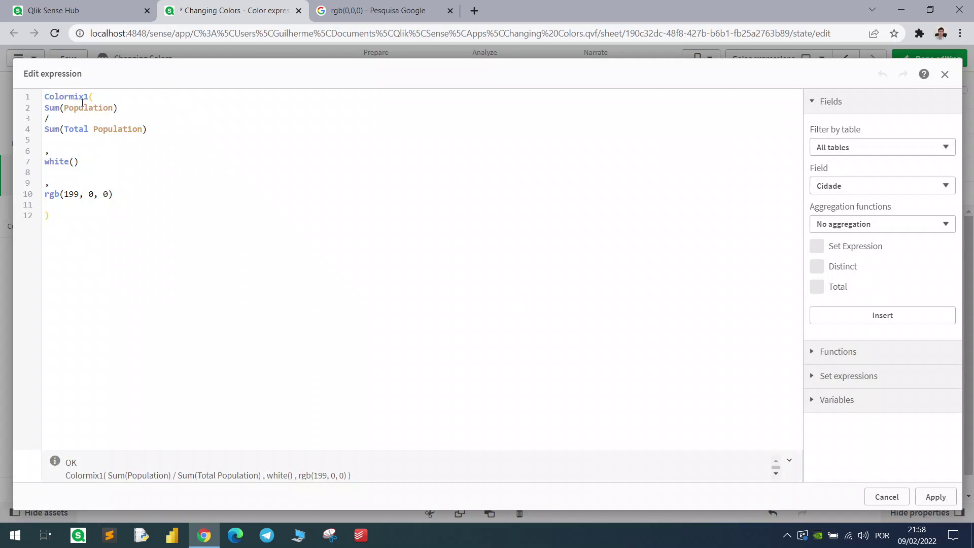
drag(86, 97, 89, 97)
click(138, 173)
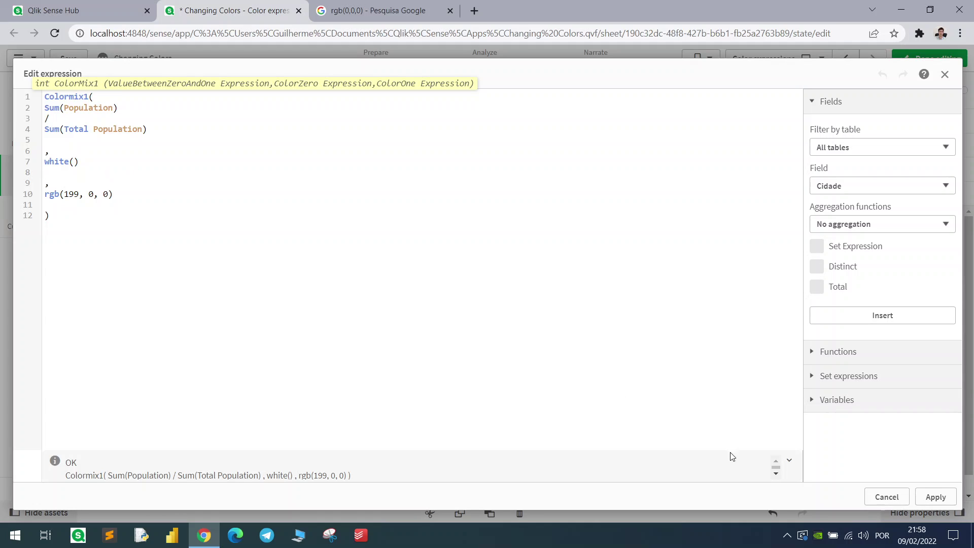
click(885, 498)
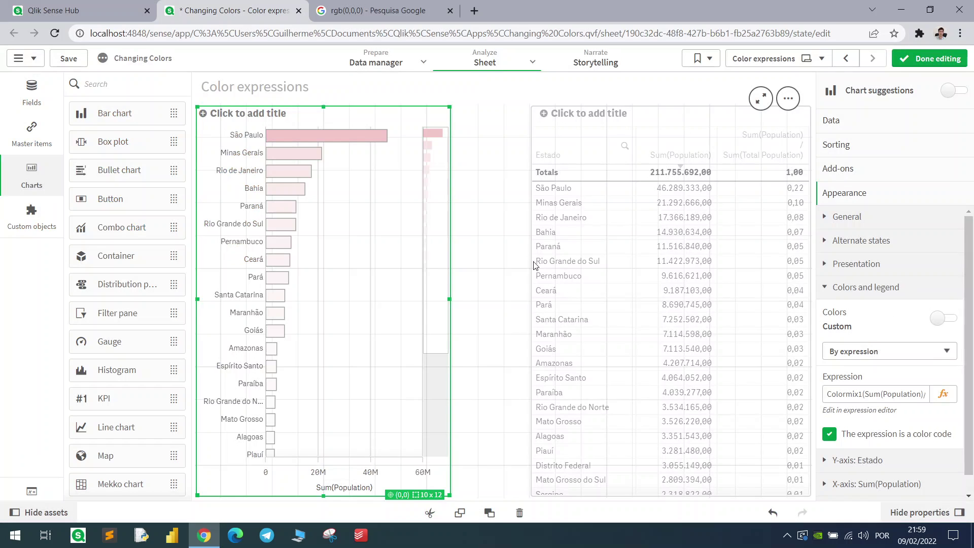
click(499, 193)
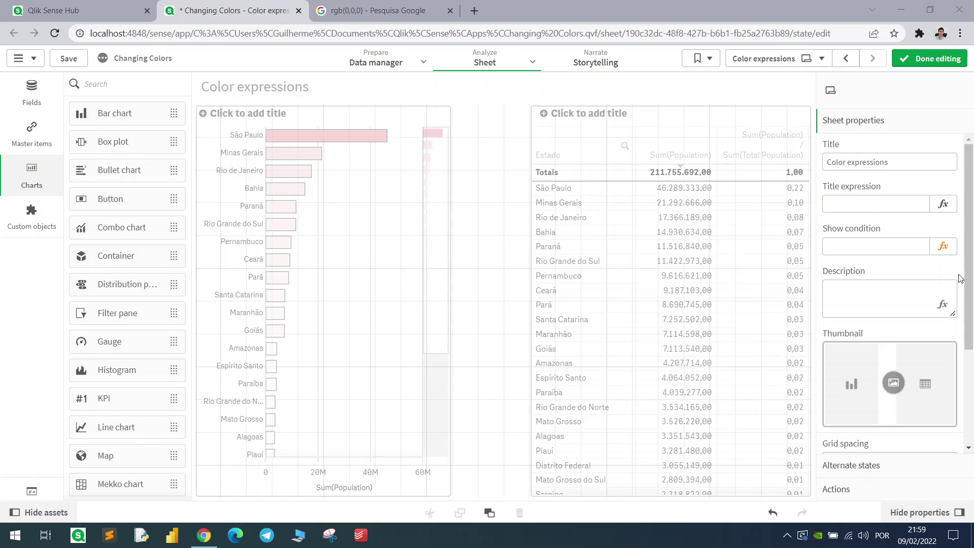
In the bar chart's color expression, insert an opening if( before Colormix1 with the condition Estado='Bahia' and the result blue().
click(421, 298)
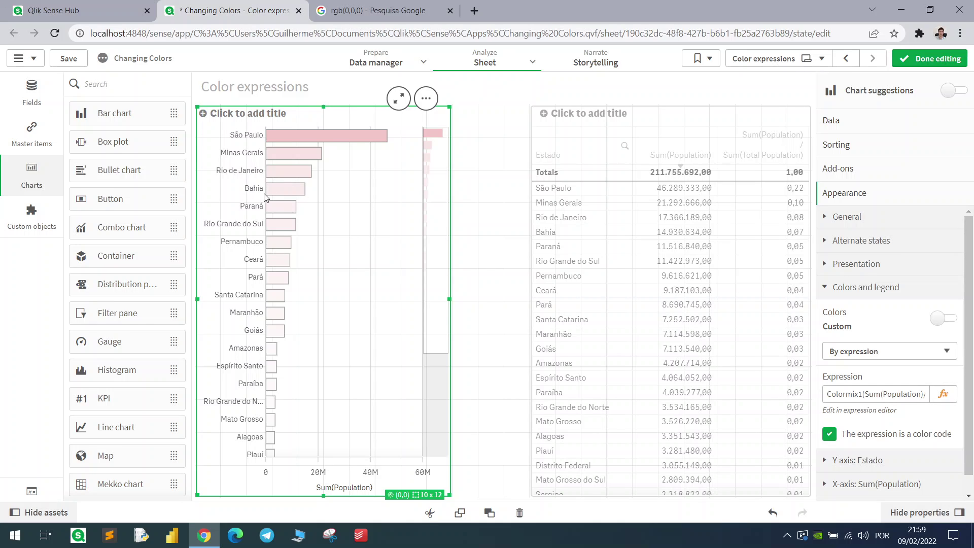
click(942, 393)
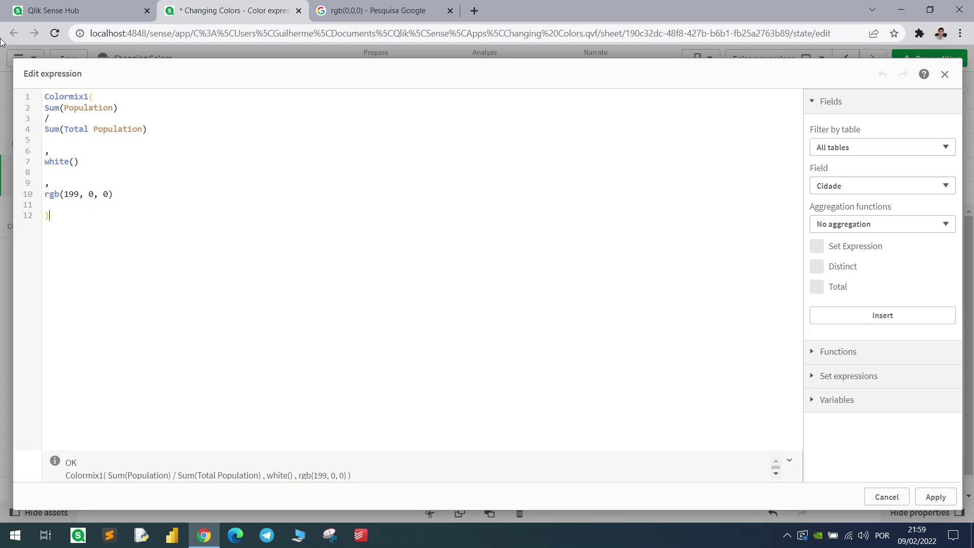
key(Return)
key(Return)
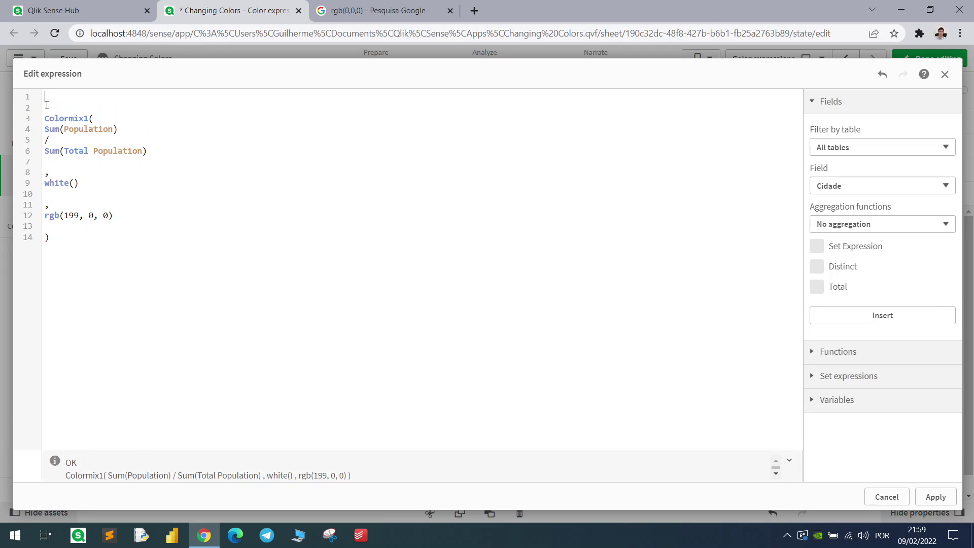
text(()
key(Return)
key(Return)
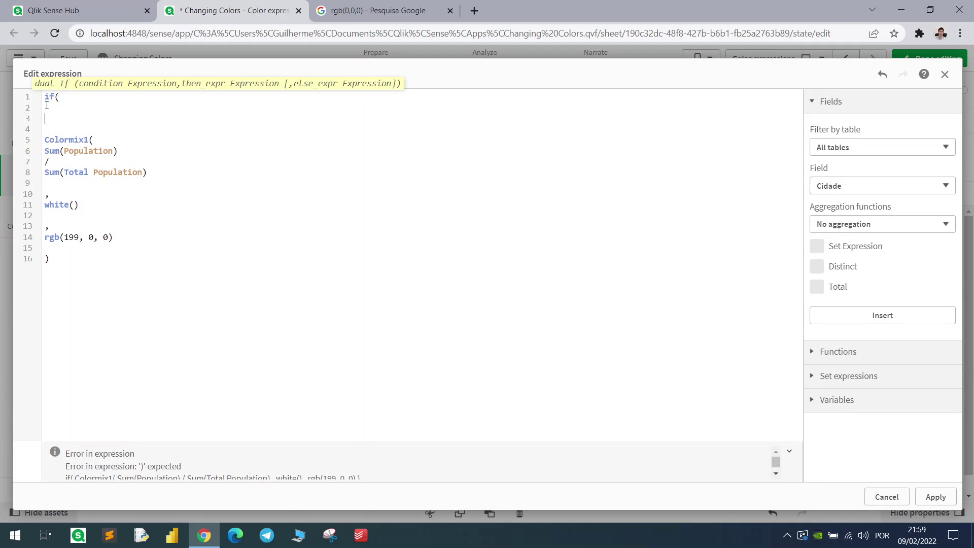
text(Estado='Ba)
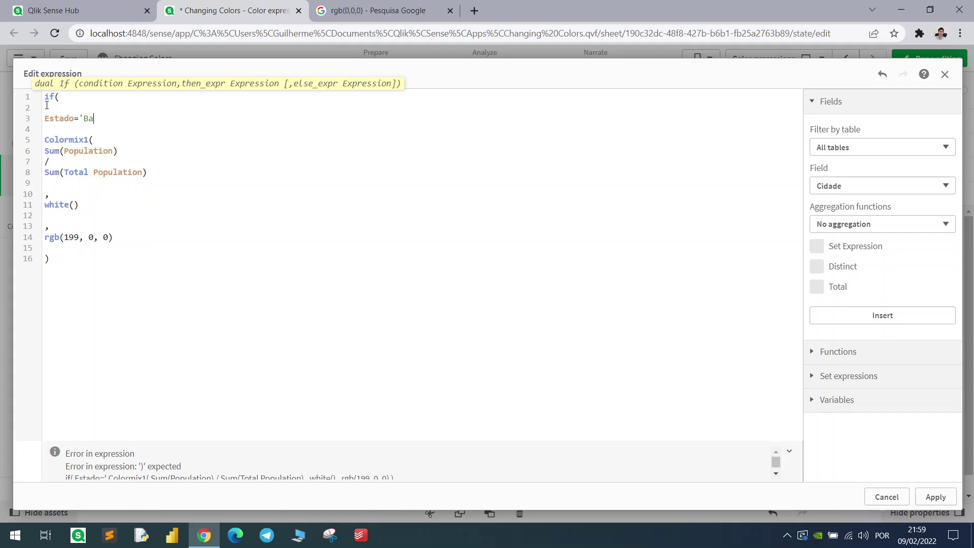
text(hia', )
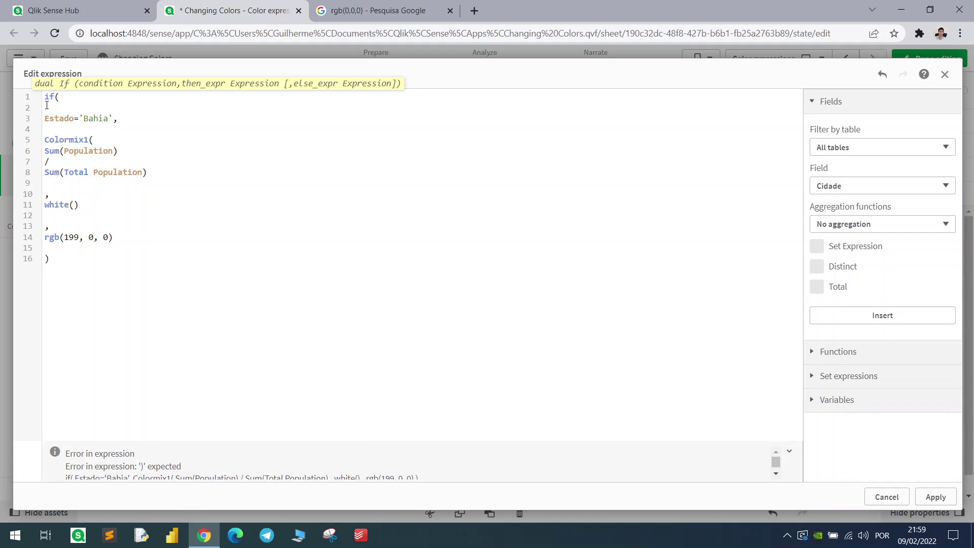
text(blue(),)
key(Return)
key(Return)
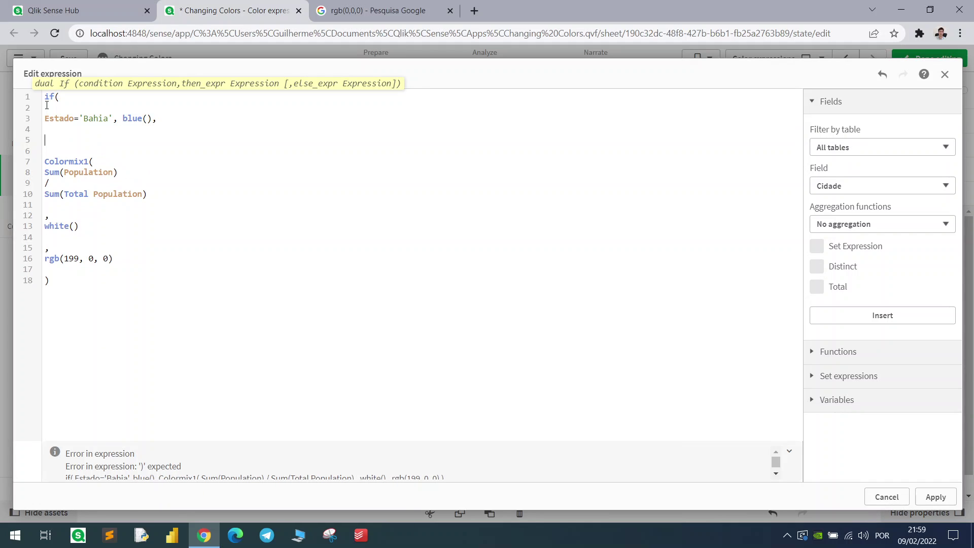
Close the if() function after the Colormix1 block so the gradient is its else branch, and apply the expression.
drag(70, 155, 104, 299)
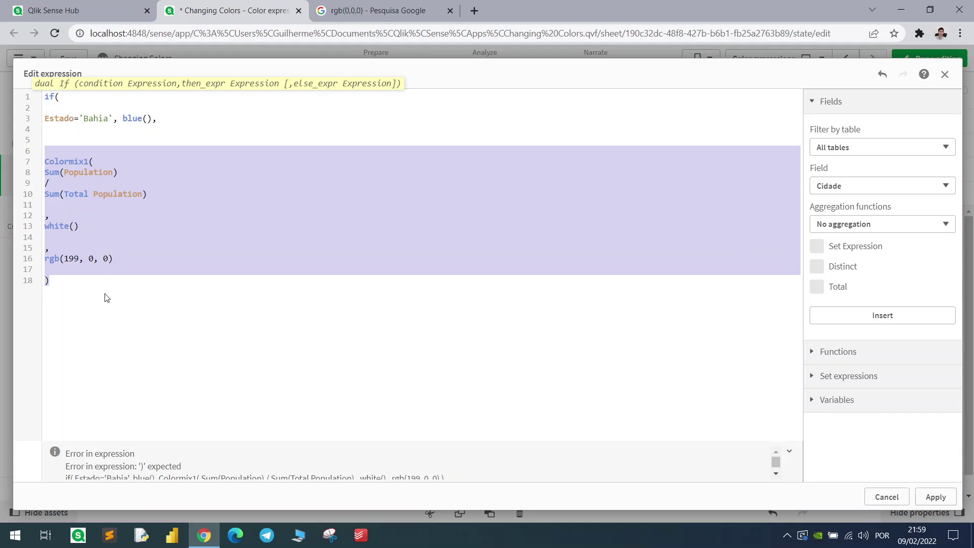
click(113, 304)
key(Return)
key(Return)
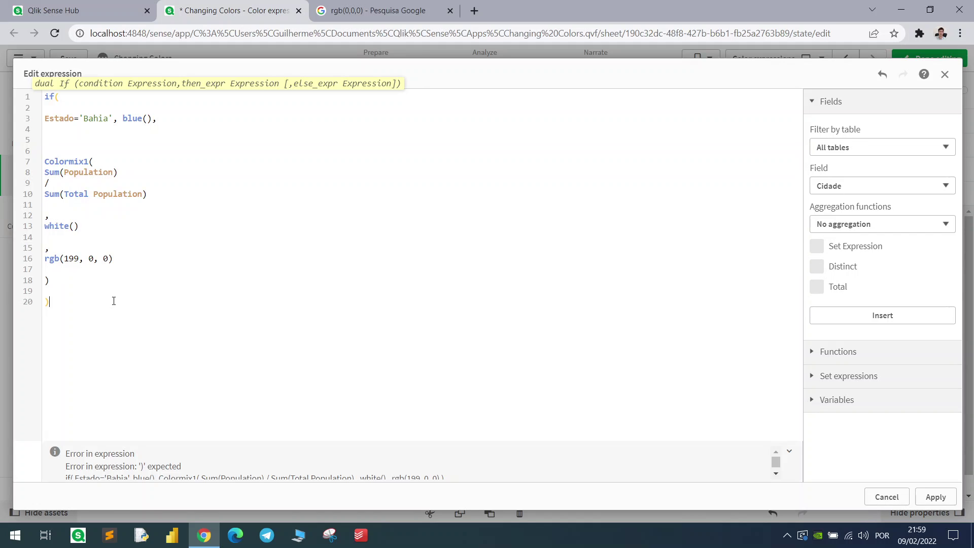
click(936, 498)
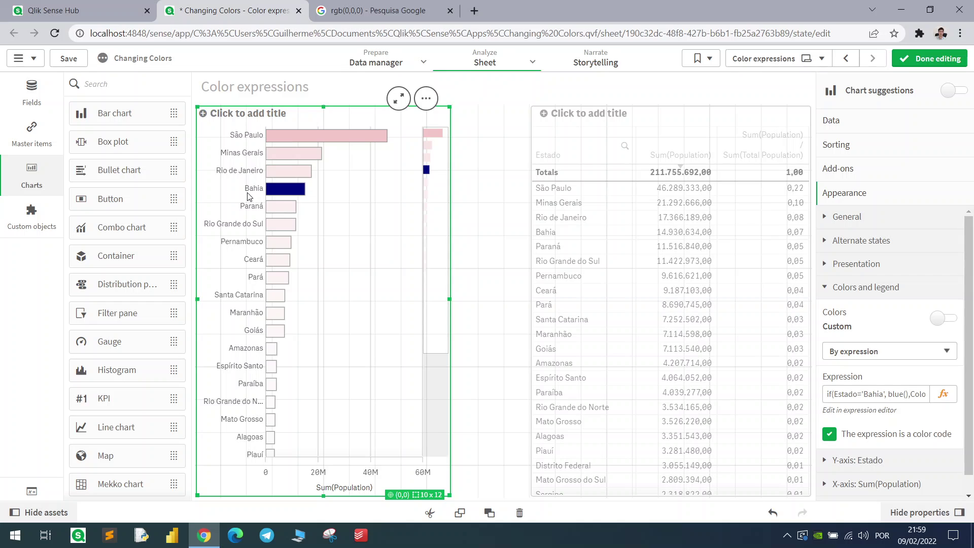
Replace the Estado='Bahia' condition in the color expression with Sum(Population)>15000000 and apply it.
click(939, 398)
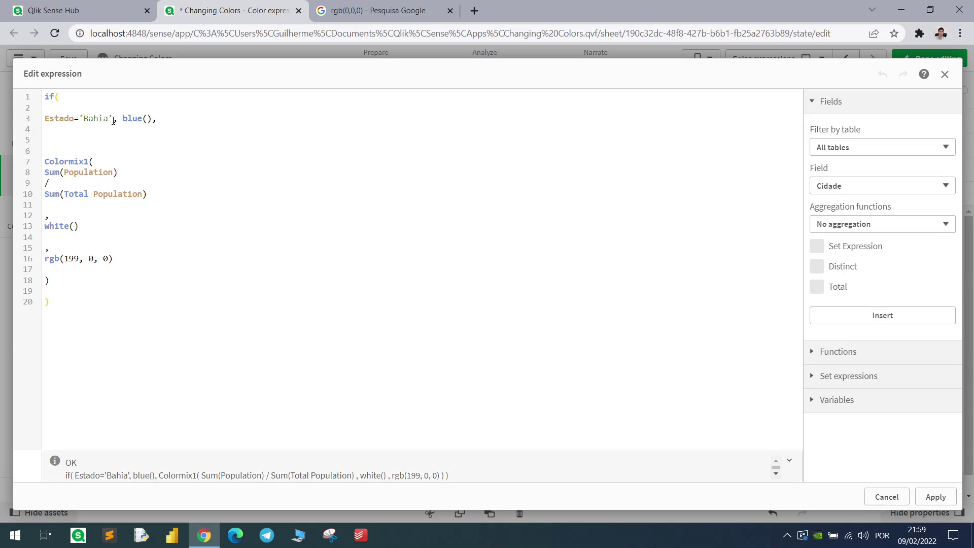
drag(112, 119, 28, 120)
text(Sum(po)
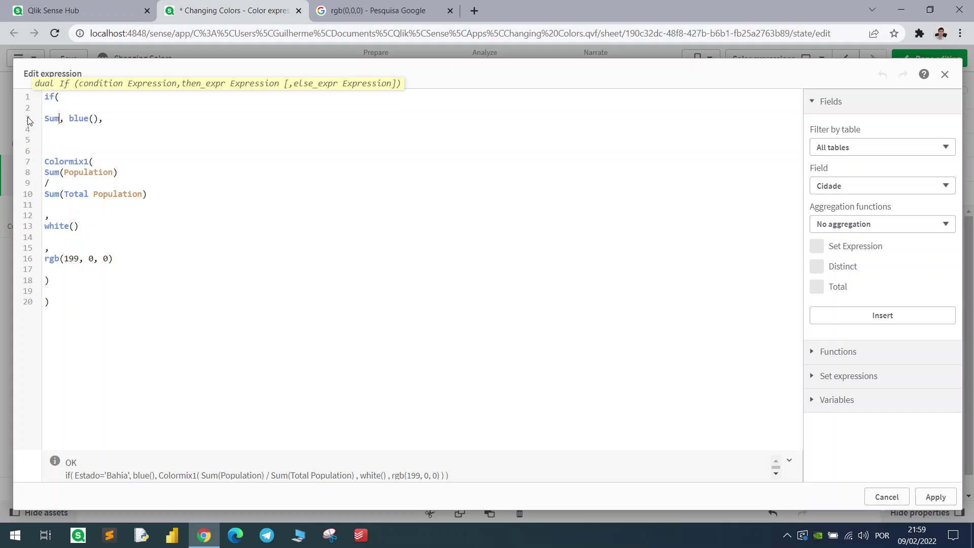
text(p)
key(Return)
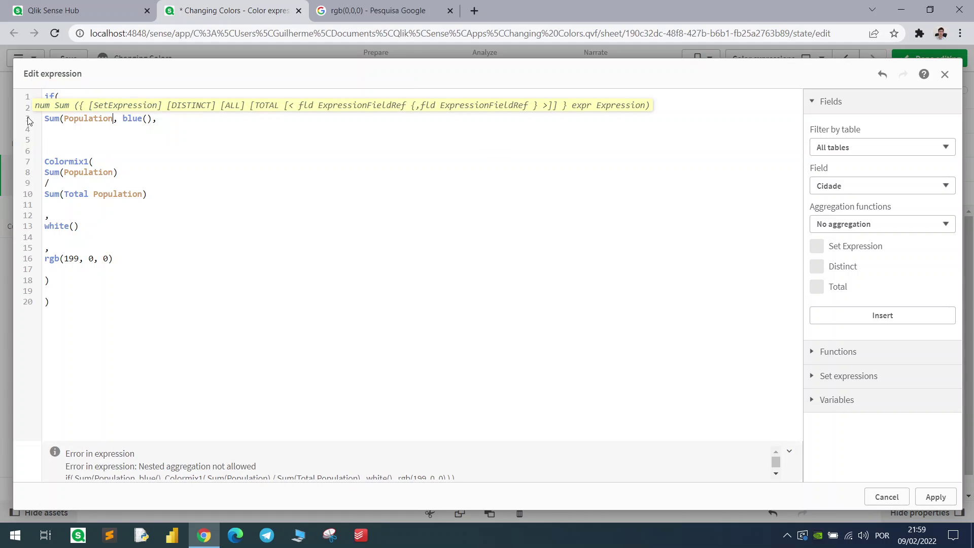
text()>1500)
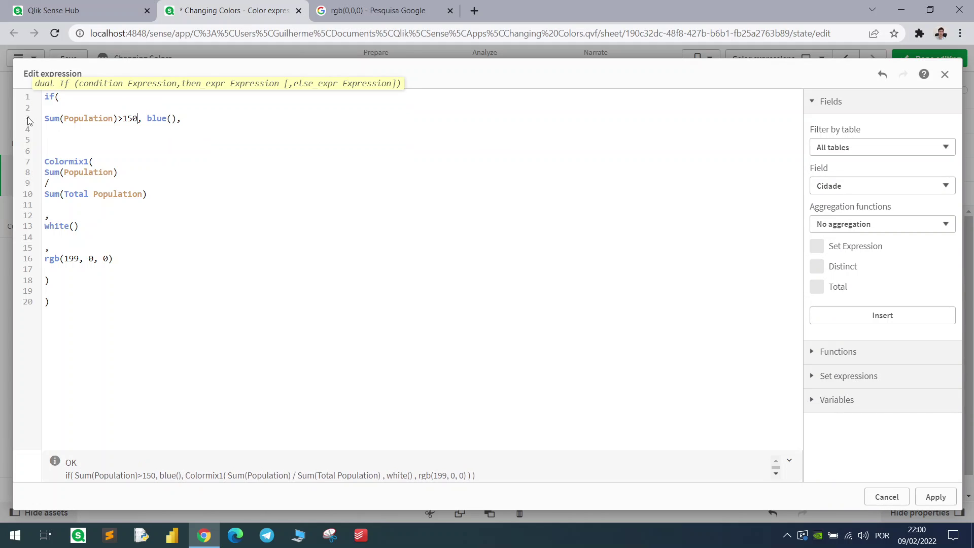
text(0000)
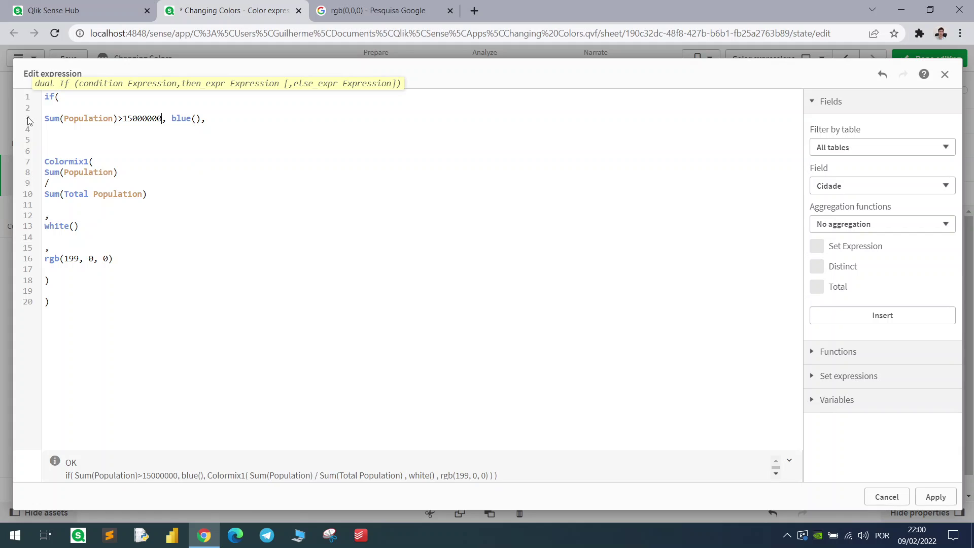
click(933, 498)
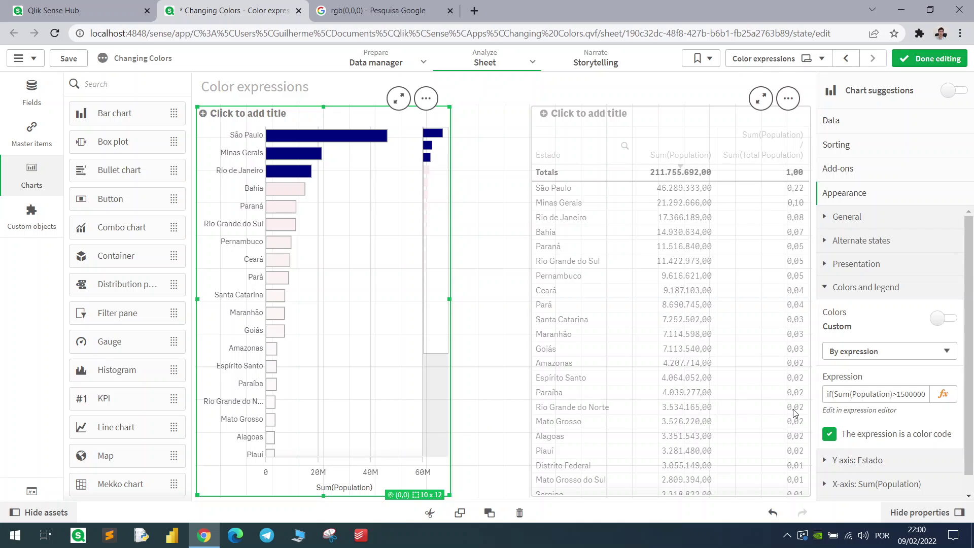
Review the color expression without applying changes, finish editing the sheet and narrow the table's Sum(Population)/Sum(Total Population) column.
click(907, 398)
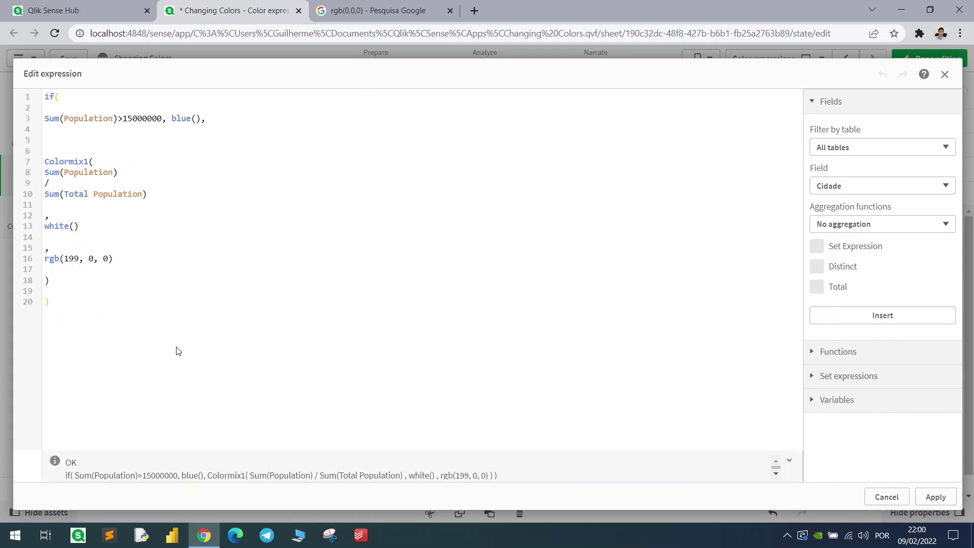
click(887, 496)
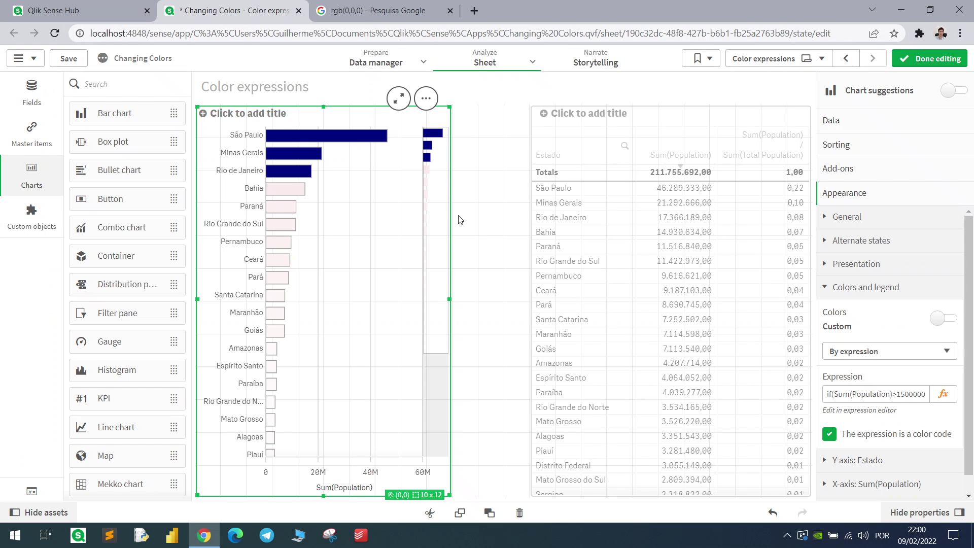
click(933, 59)
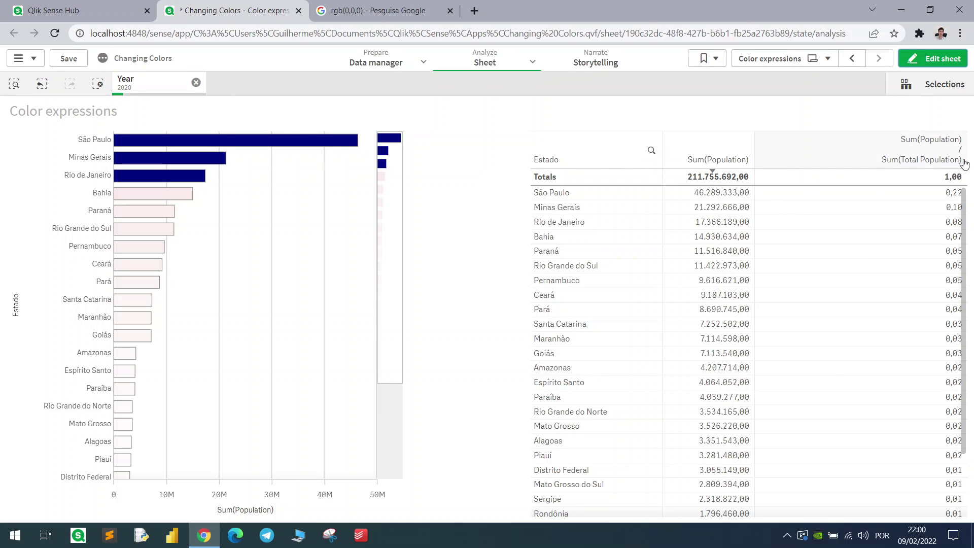
drag(965, 160, 855, 160)
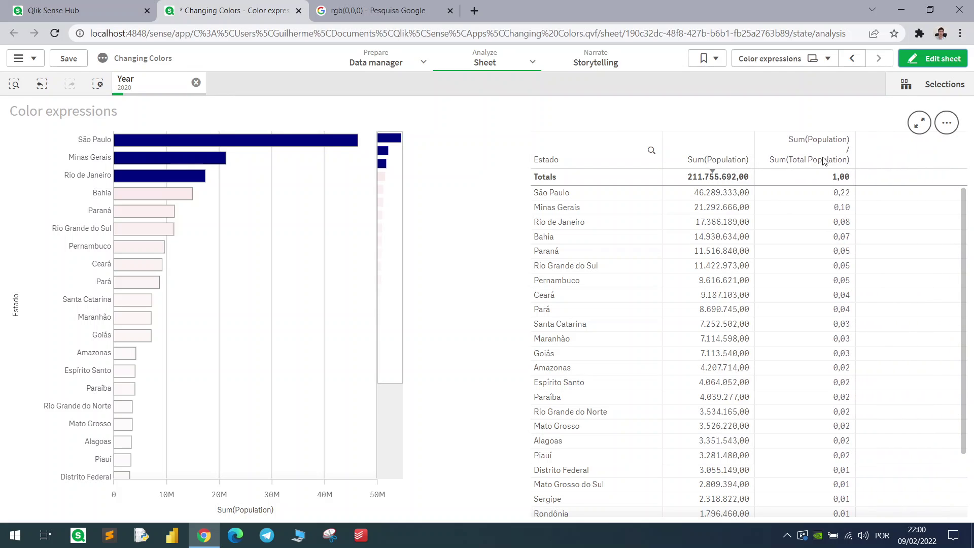